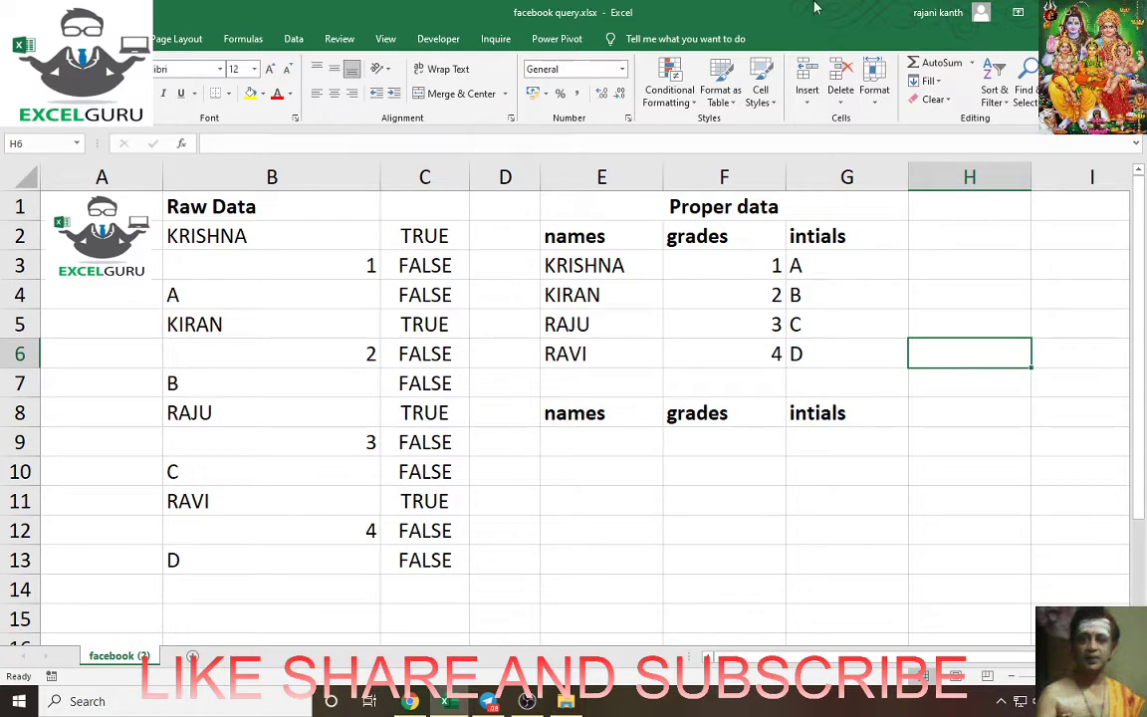
Clear the TRUE/FALSE helper values from C1:C13, leaving column C empty.
click(426, 202)
key(shift+Down)
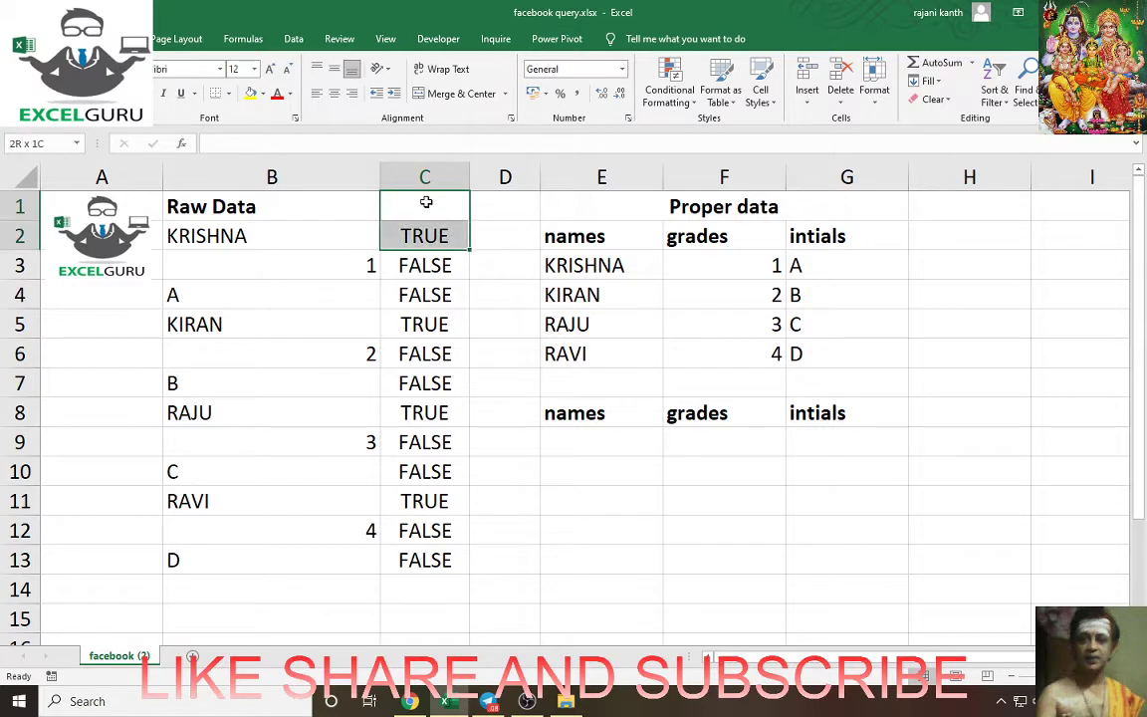
key(ctrl+shift+Down)
key(Delete)
click(425, 202)
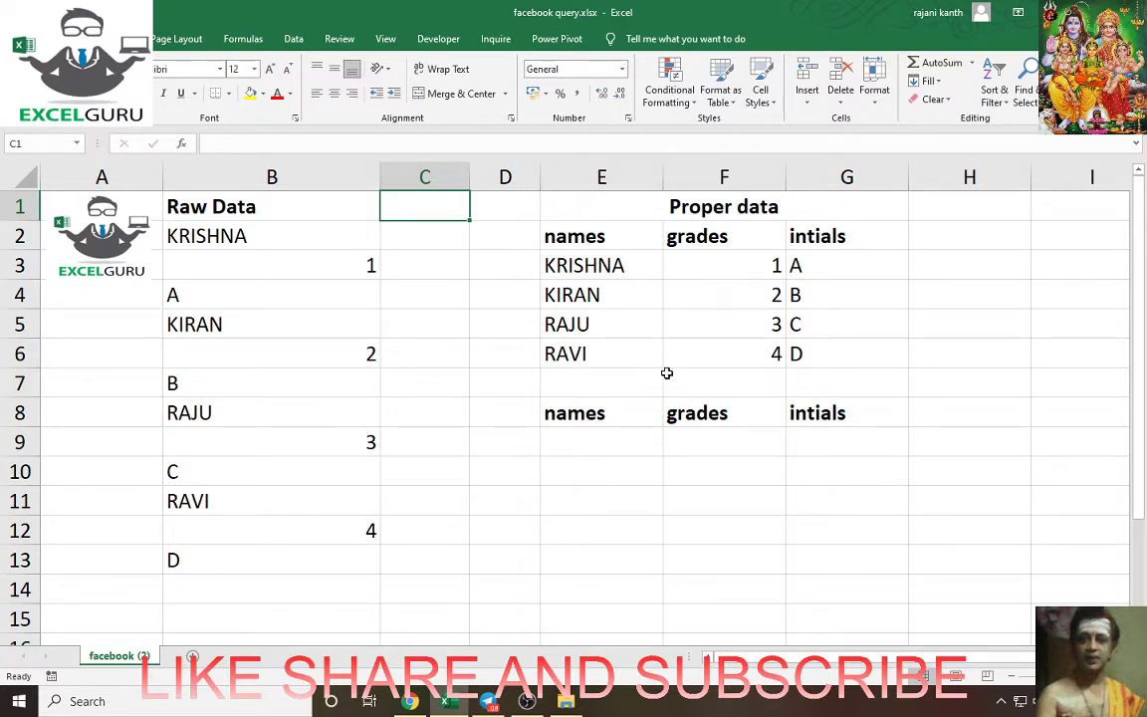
Enter =LEN(B2) in C2 and fill it down to C13.
click(648, 440)
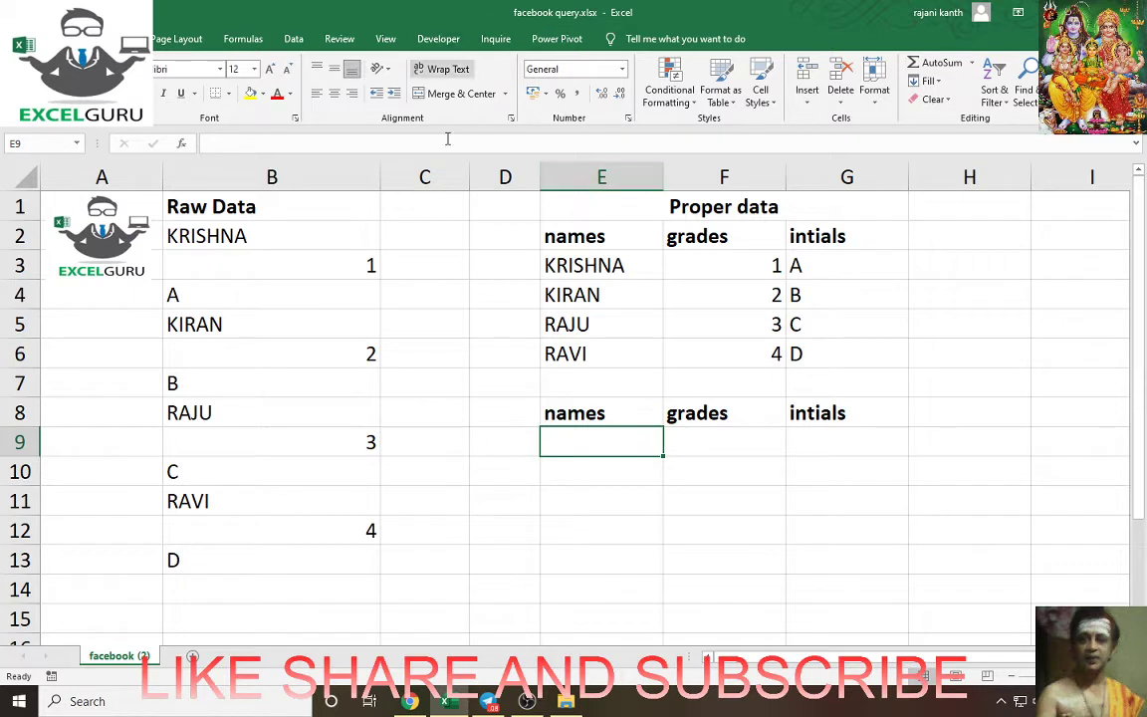
click(430, 228)
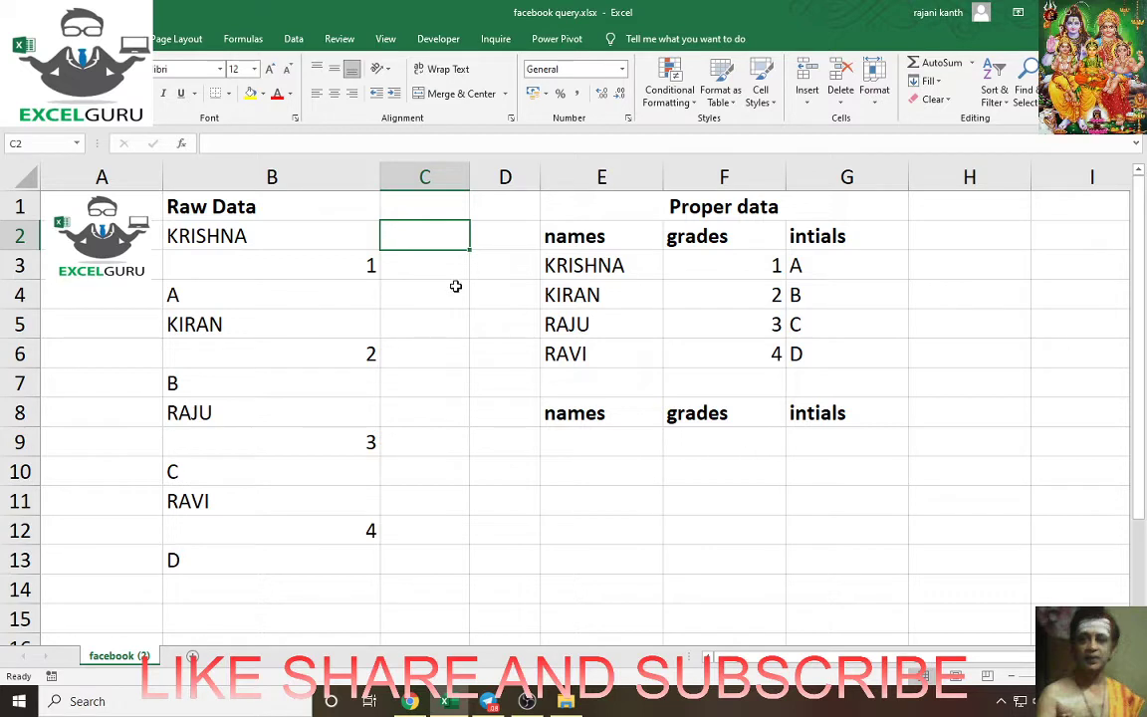
text(=lent)
key(Tab)
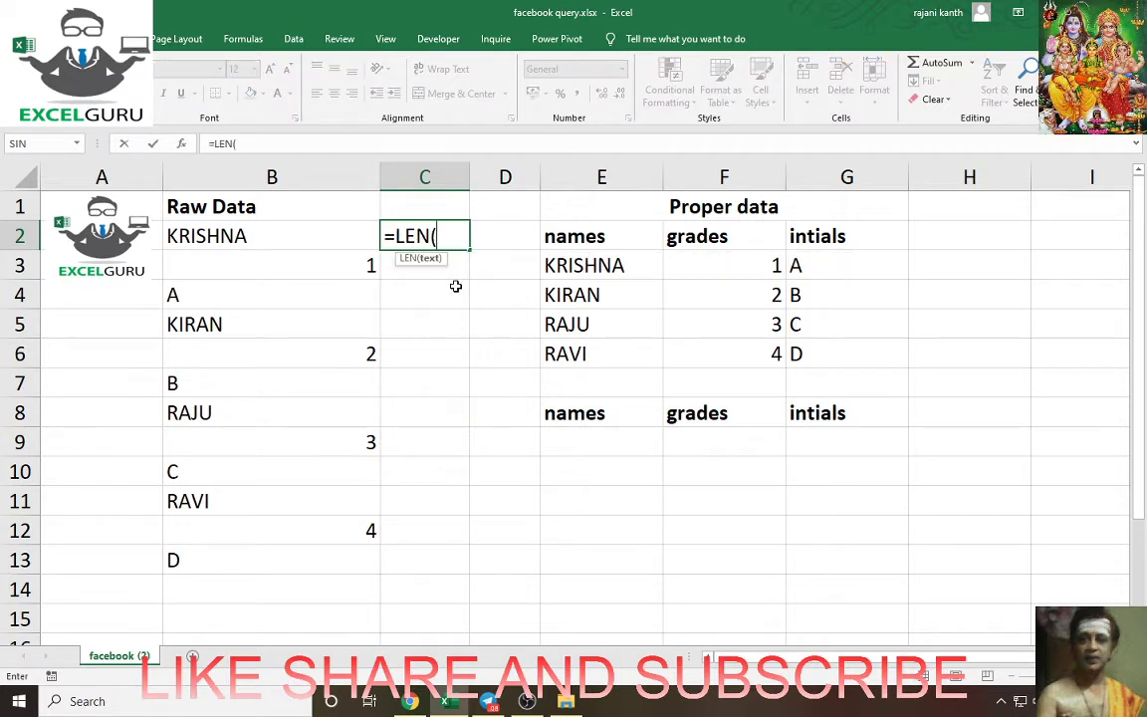
key(Down)
key(Up)
key(Left)
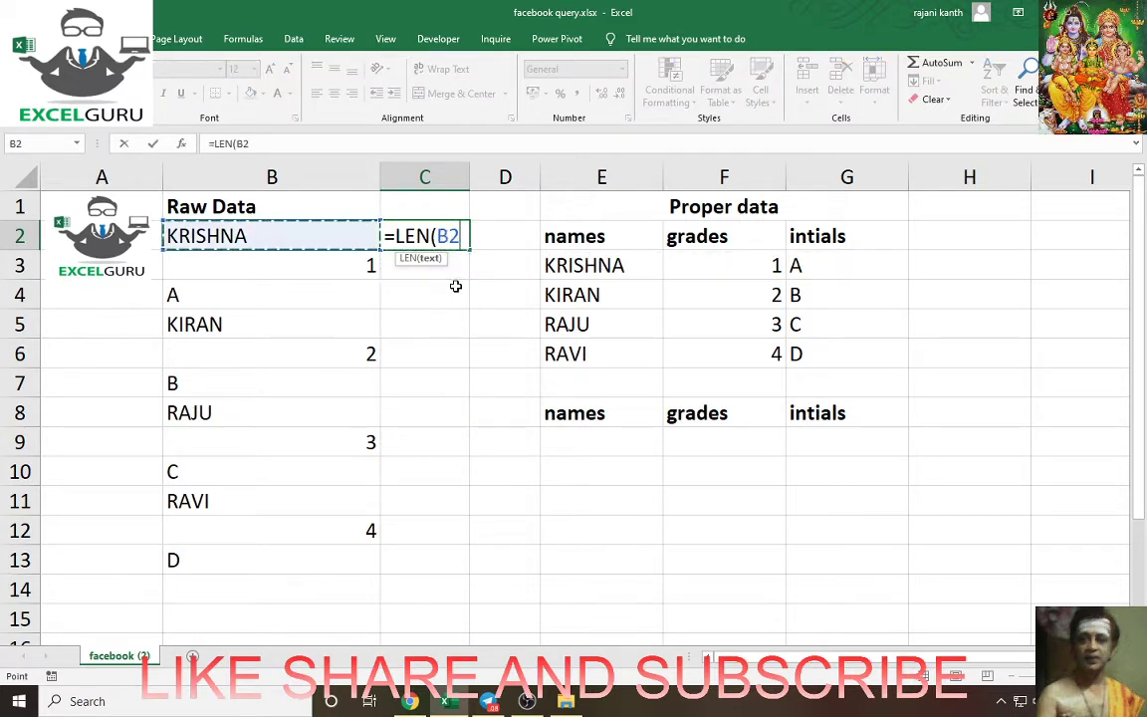
text())
key(ctrl+Return)
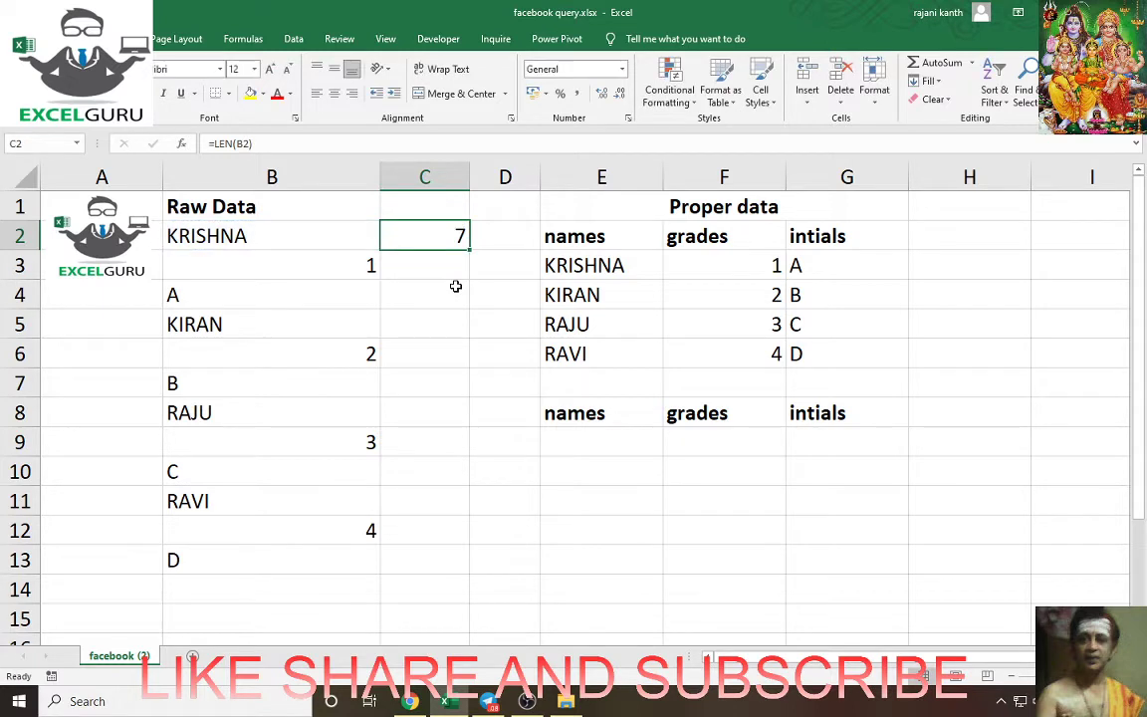
double_click(469, 249)
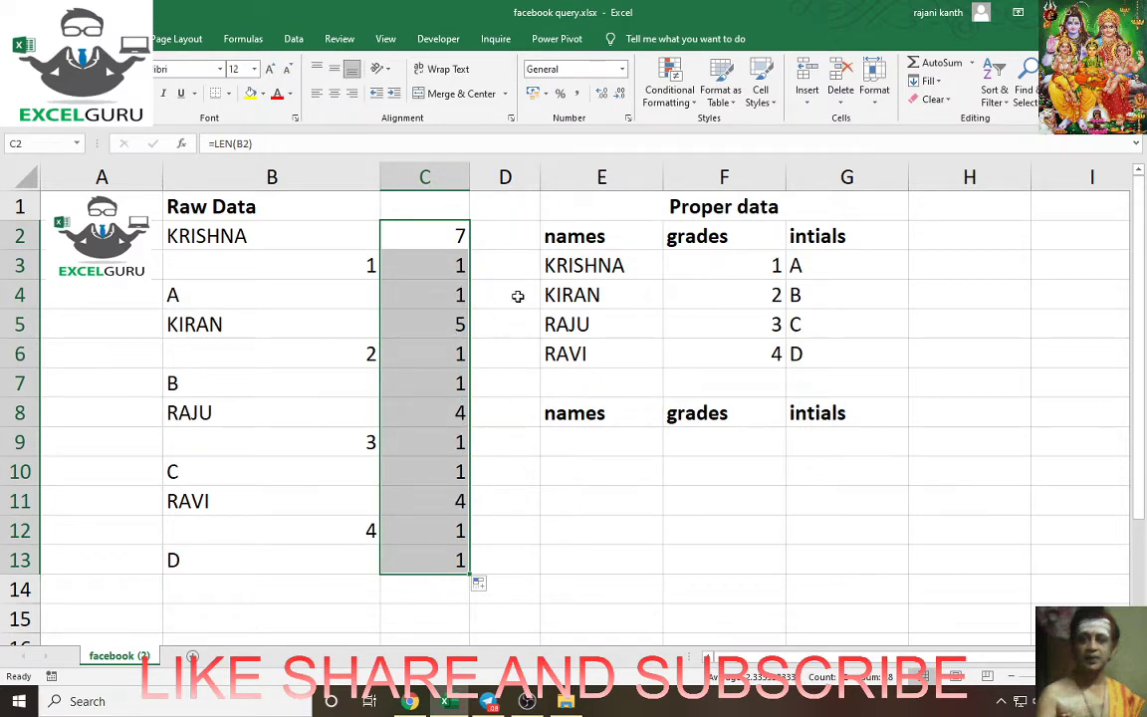
Change C2 to =LEN(B2)>1 and fill the test down to C13.
click(618, 458)
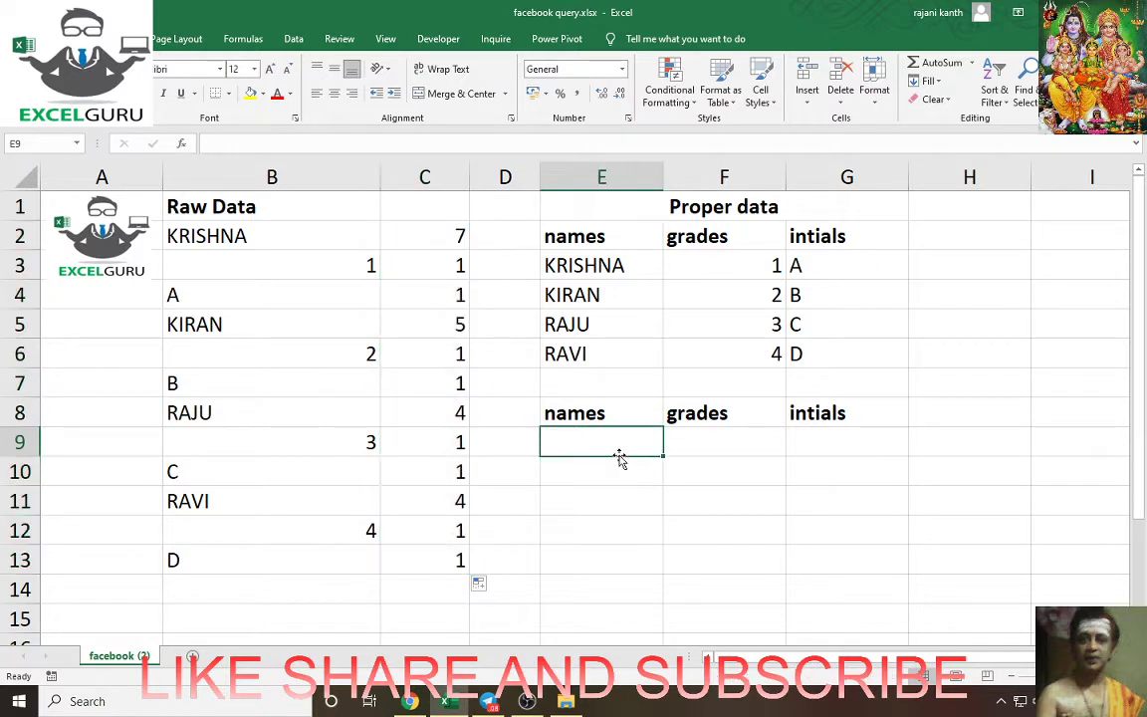
click(448, 242)
double_click(448, 239)
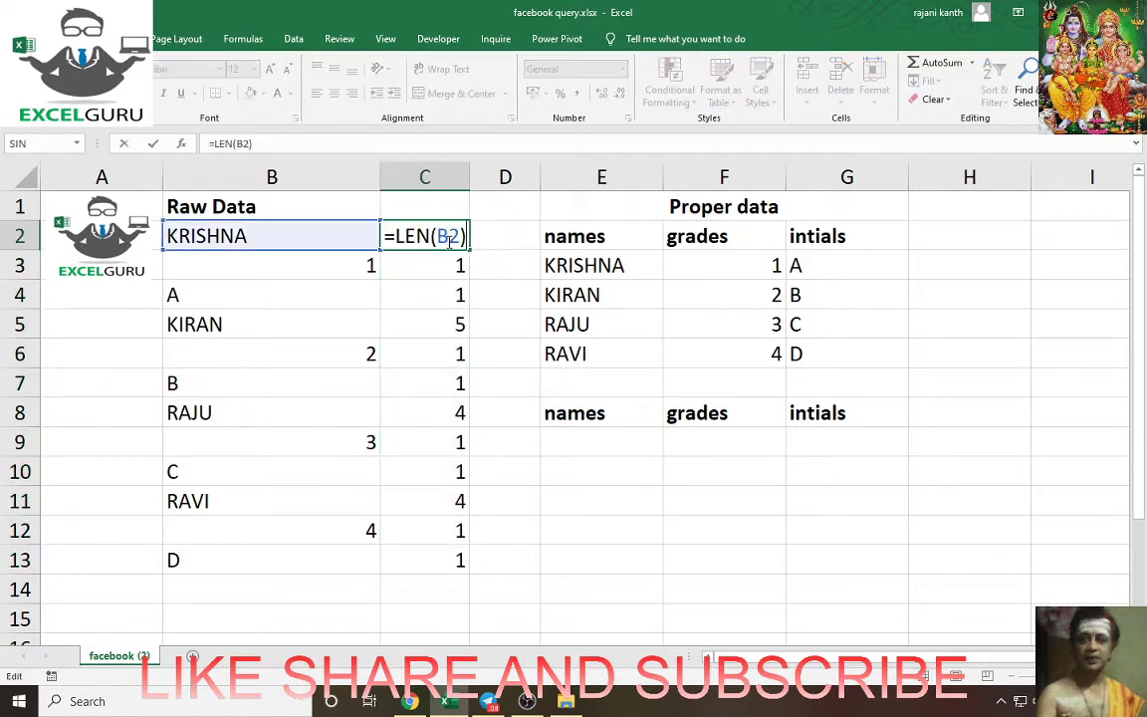
text(>1)
key(ctrl+Return)
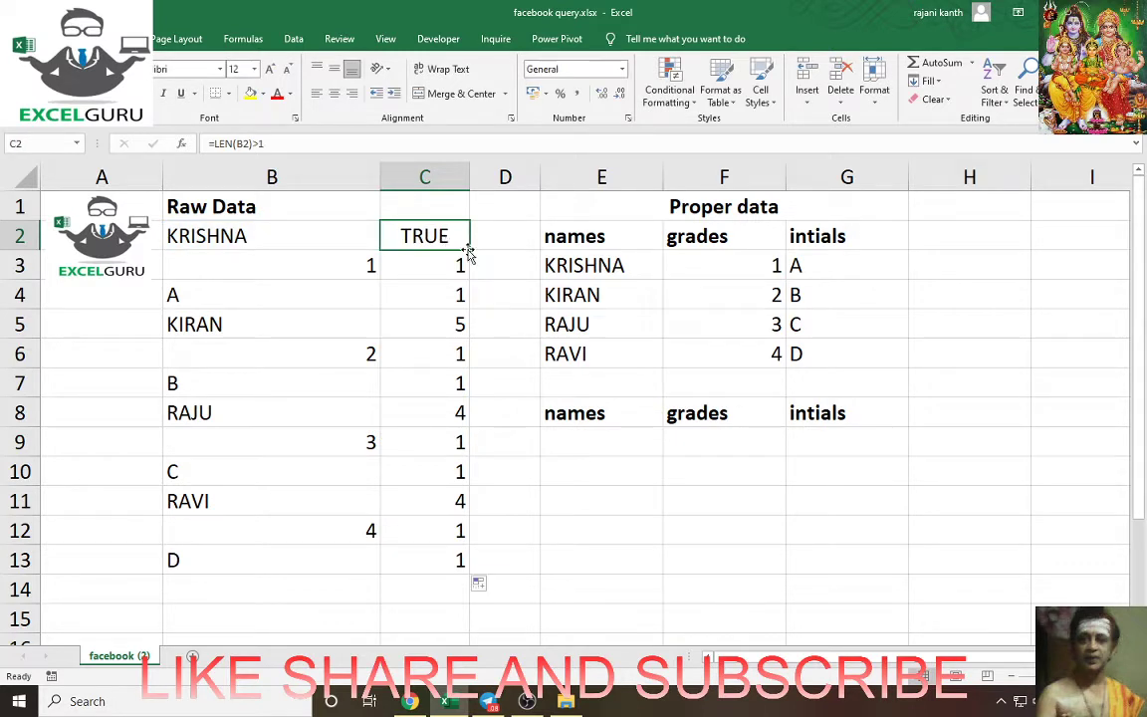
double_click(468, 250)
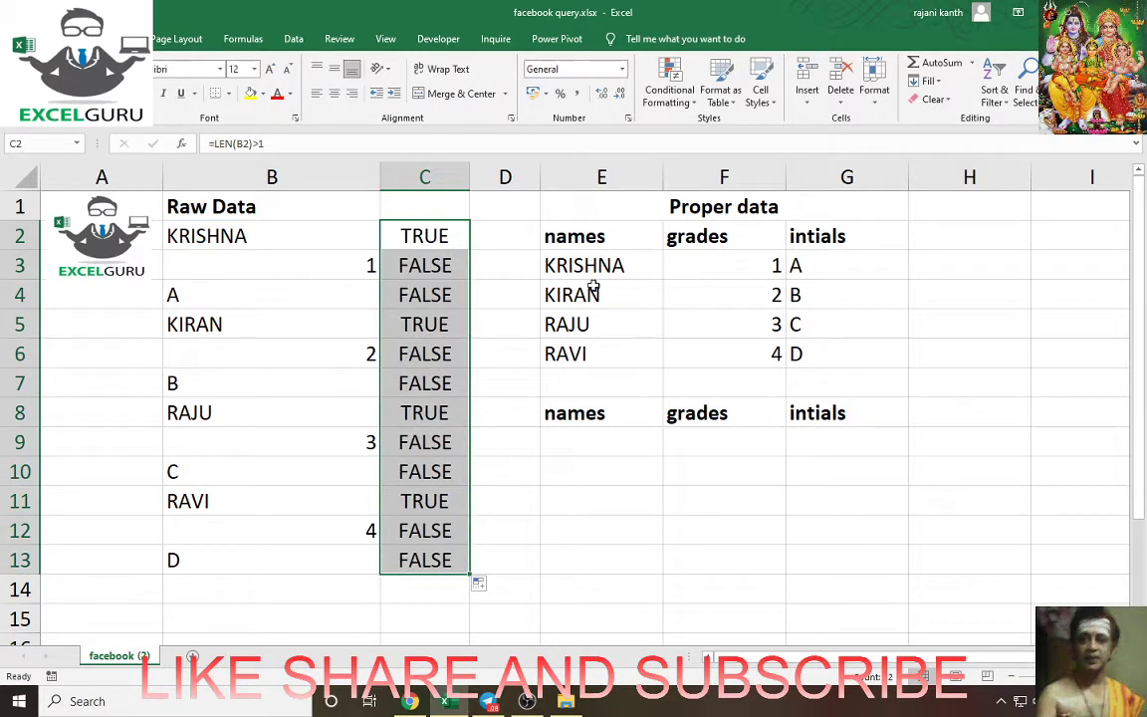
In E9, begin the formula =IF(LEN($B$2:$B$13)>1 with an absolute raw-data range.
click(619, 442)
text(=)
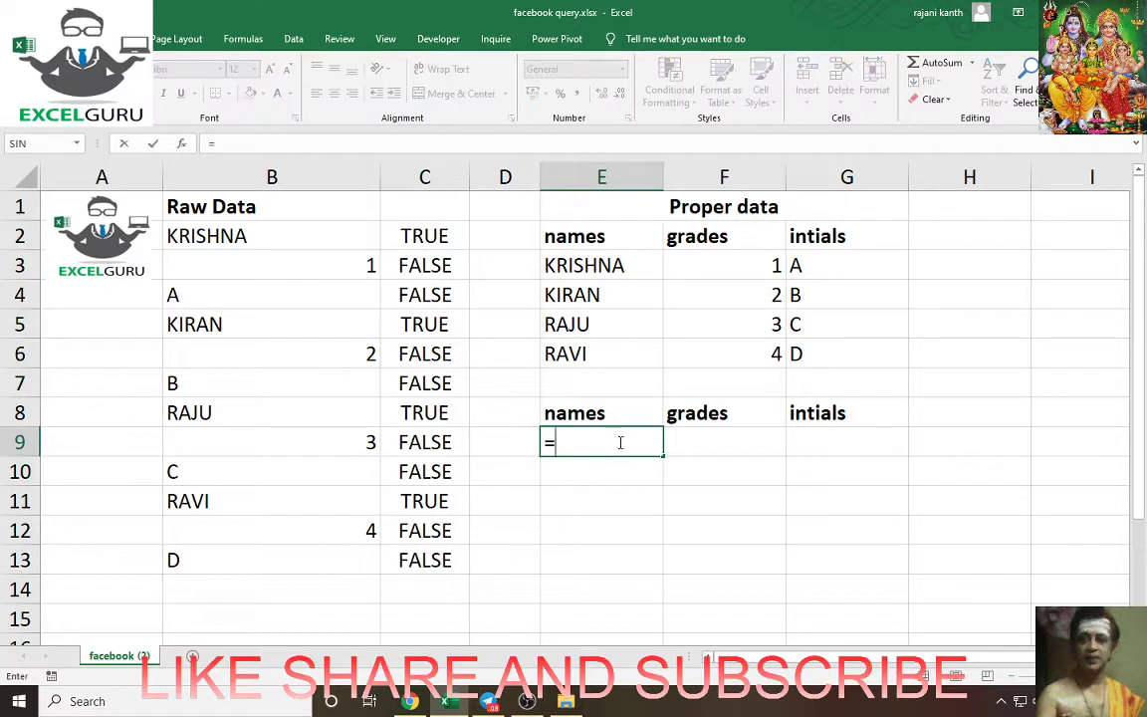
text(if)
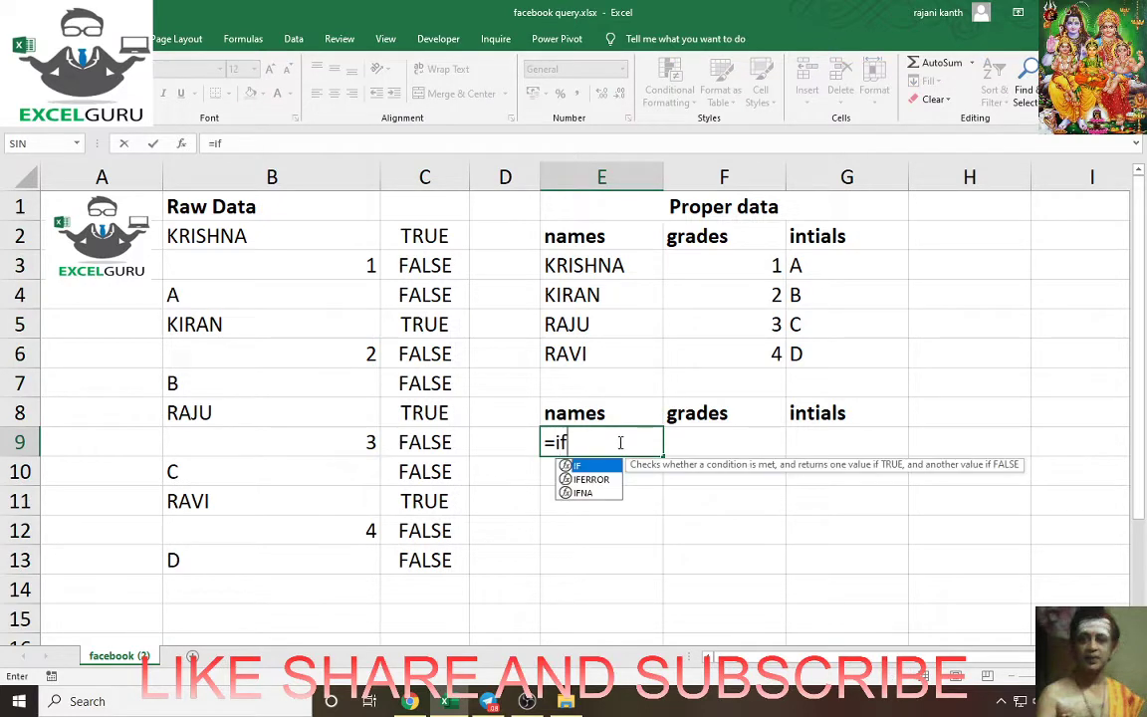
key(Tab)
text(le)
key(Tab)
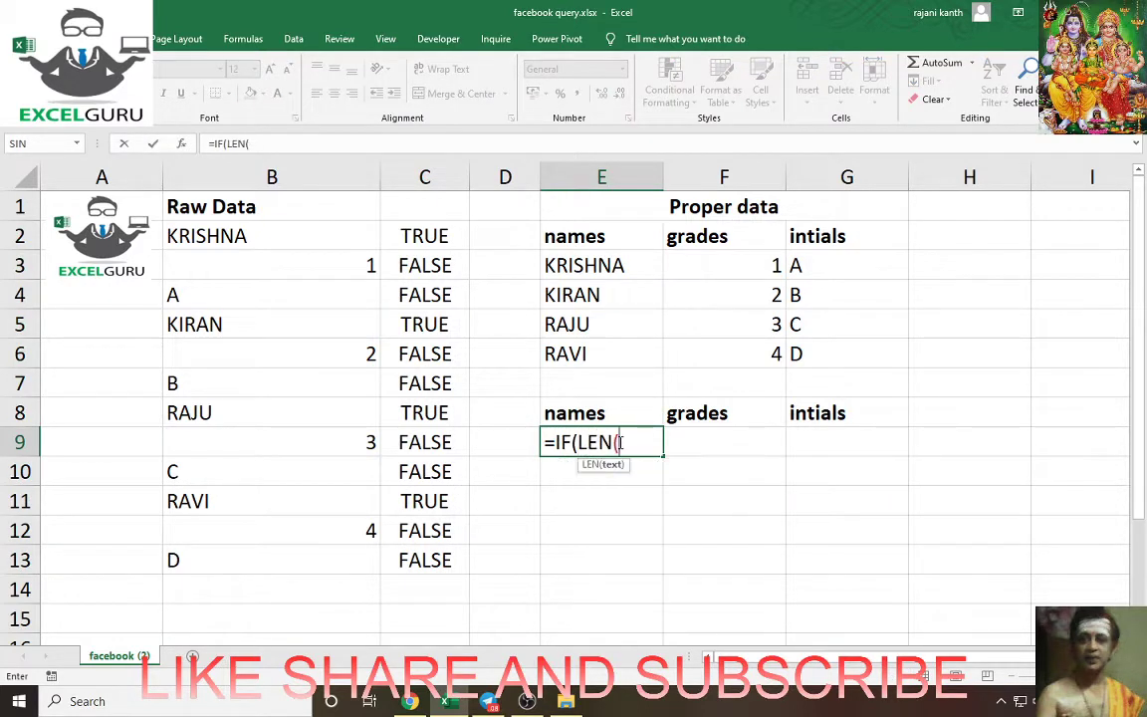
drag(273, 230, 251, 573)
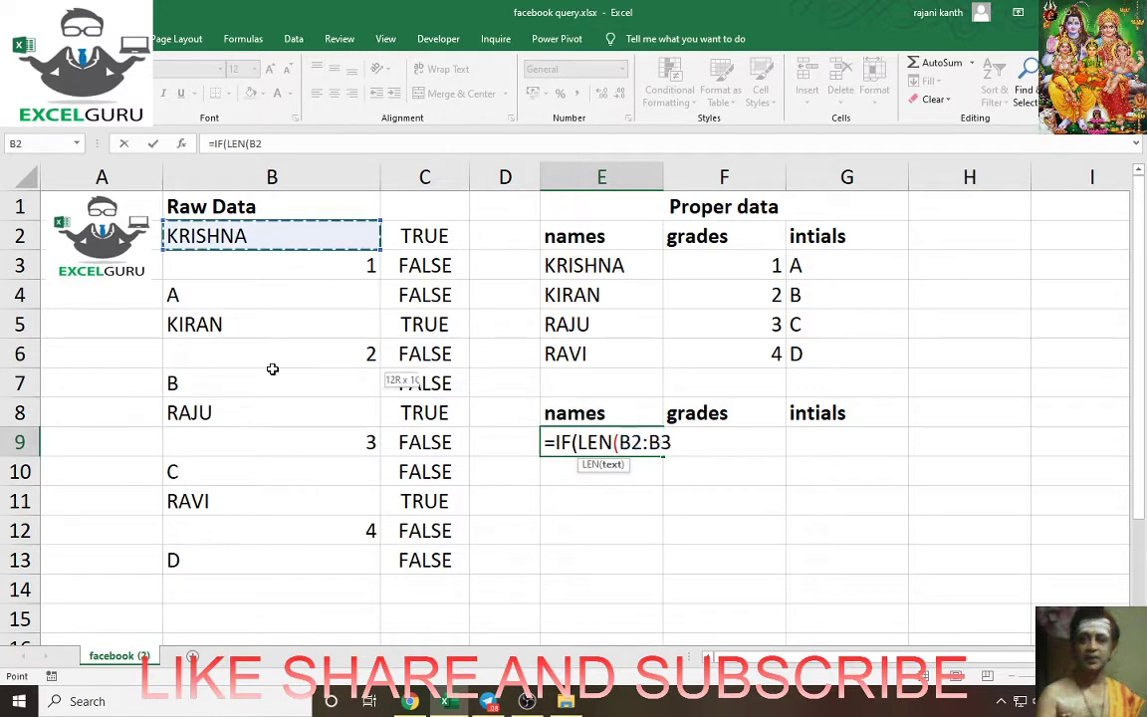
key(F4)
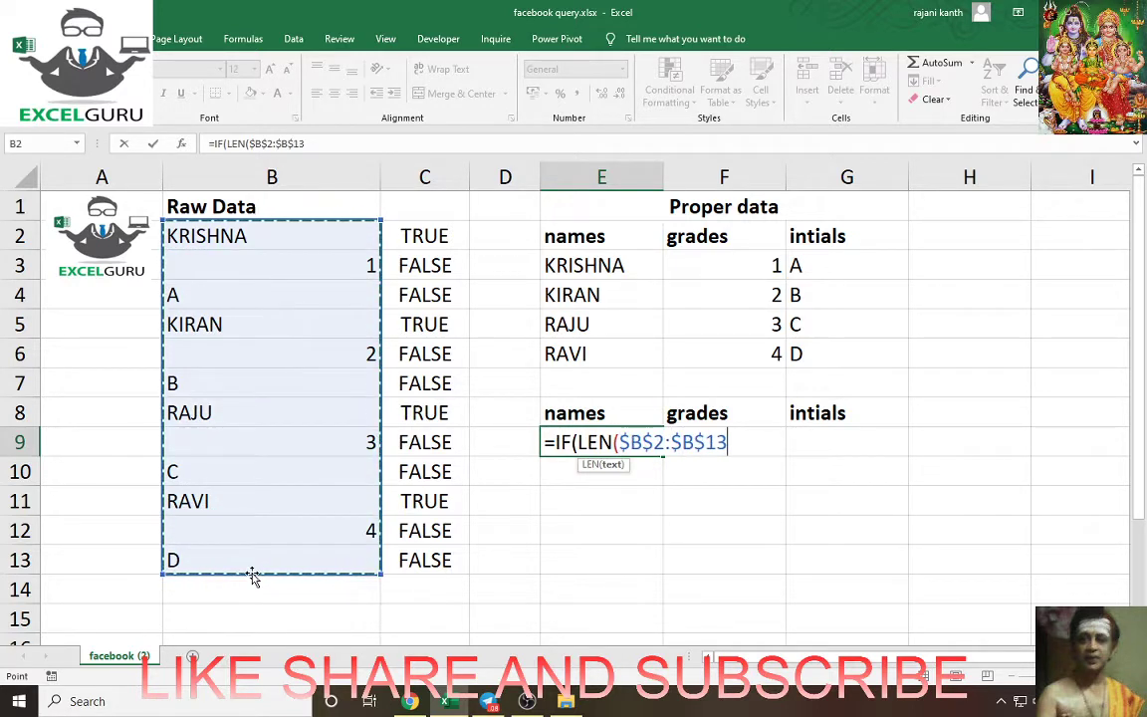
text()>)
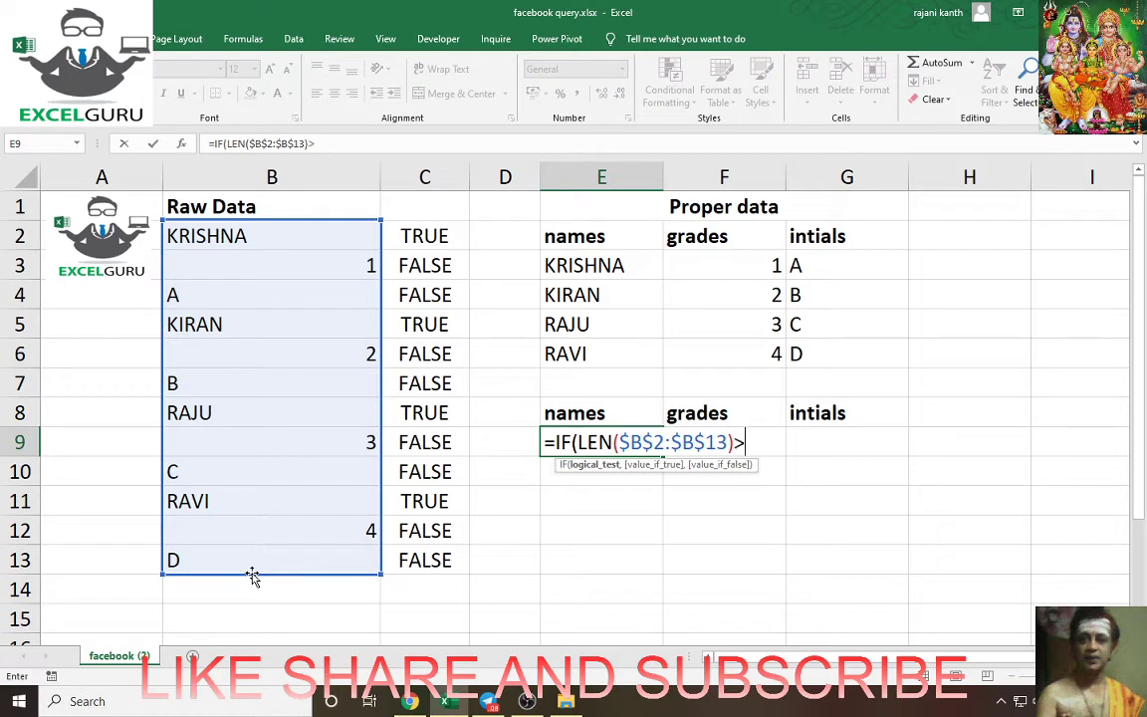
text(1)
Preview the logical test's TRUE/FALSE array with F9, then restore the formula text.
click(596, 465)
key(F9)
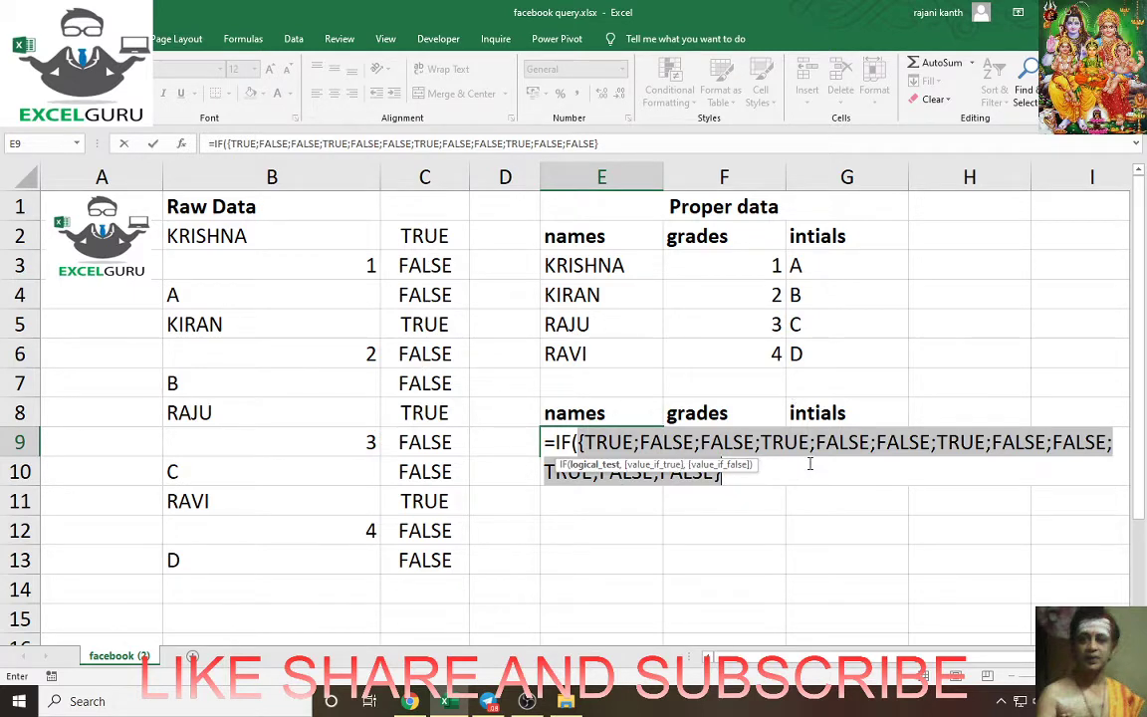
key(ctrl+z)
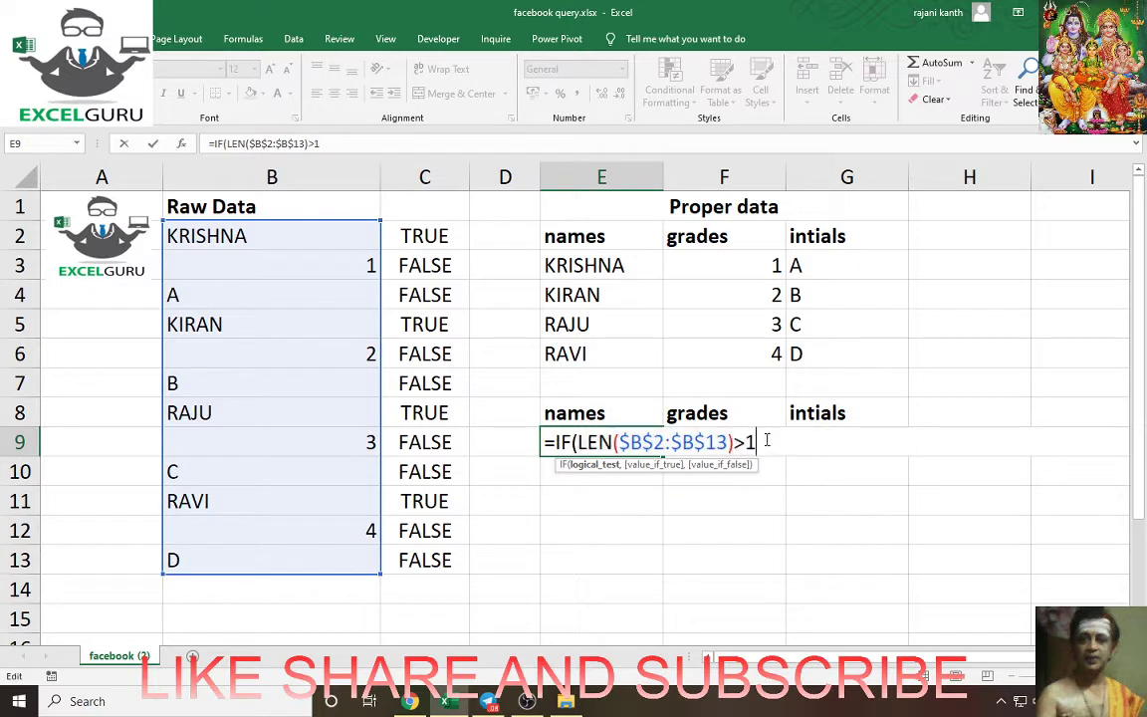
Add ROW($B$2:$B$13)-ROW($B$2)+1 as the IF's true argument in E9 and copy that part.
text(,row)
key(Tab)
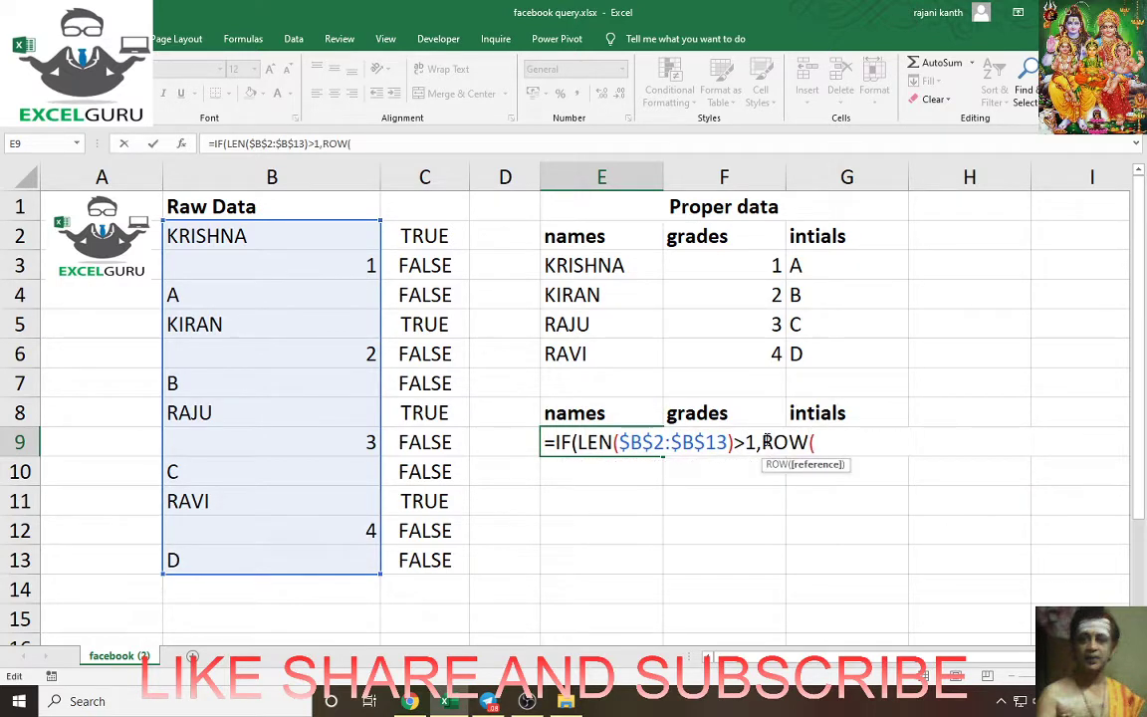
drag(619, 442, 727, 442)
key(ctrl+c)
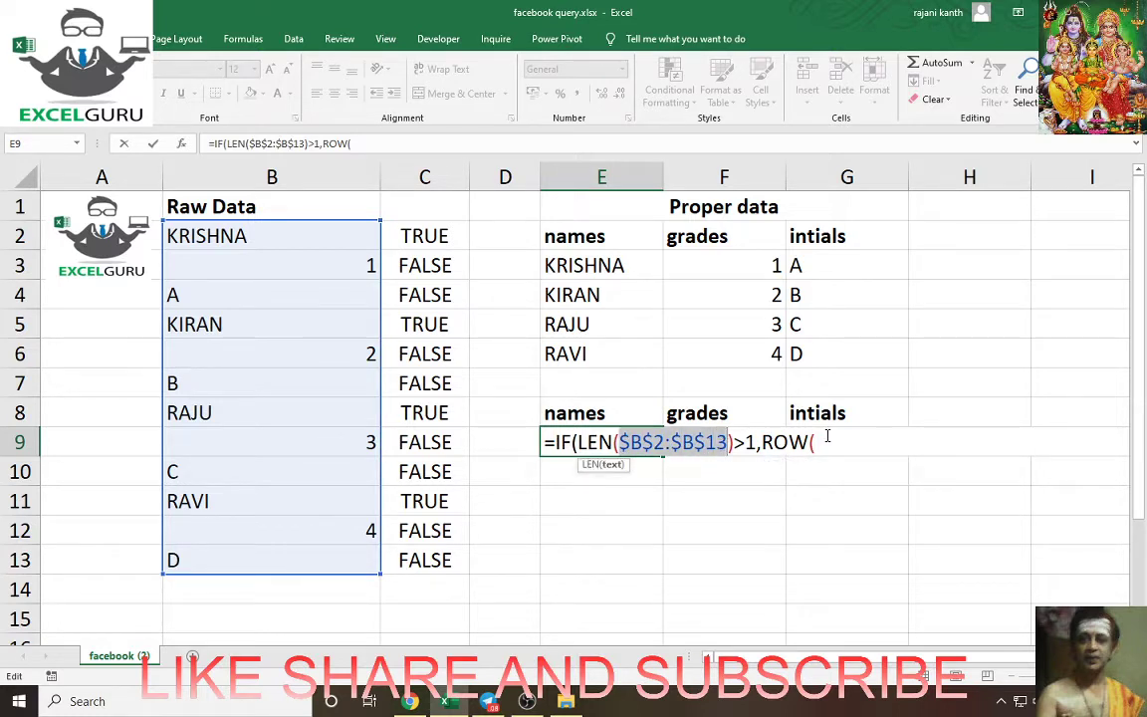
click(826, 438)
key(ctrl+v)
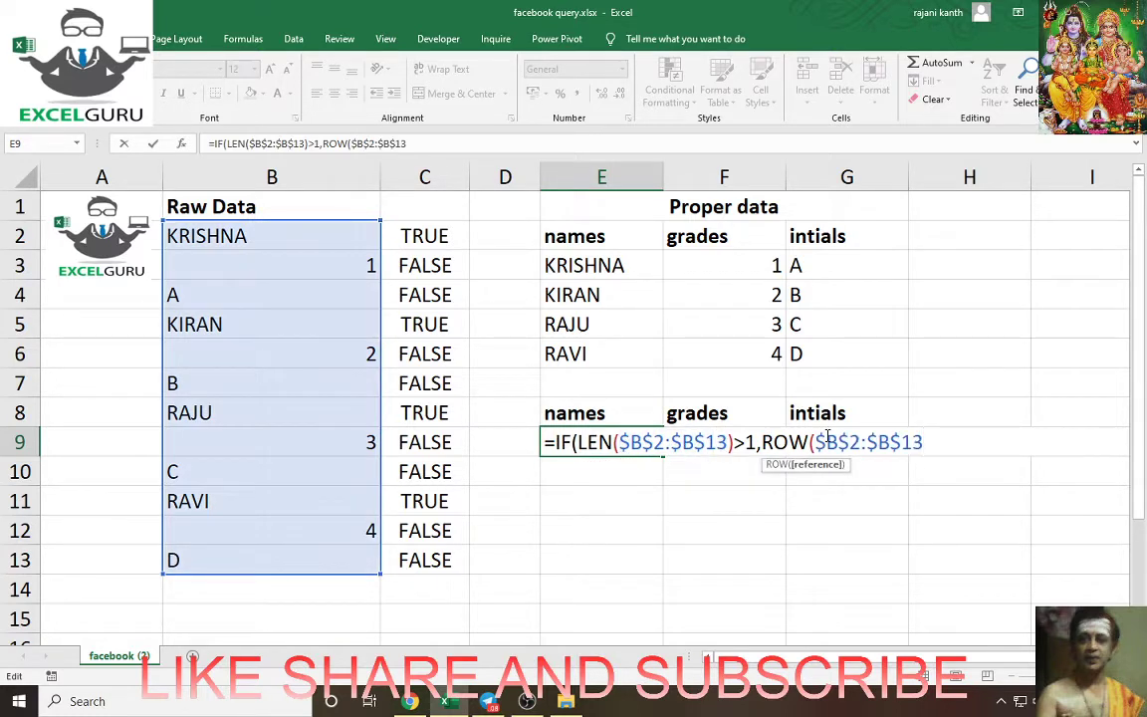
text()-row)
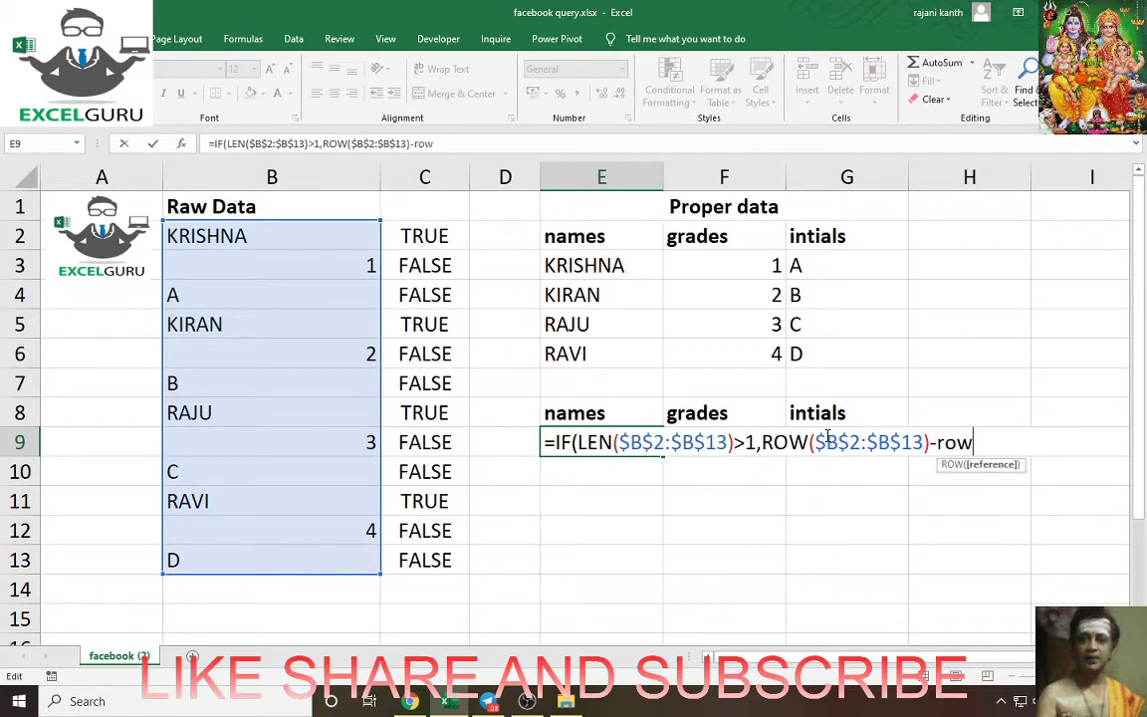
key(Tab)
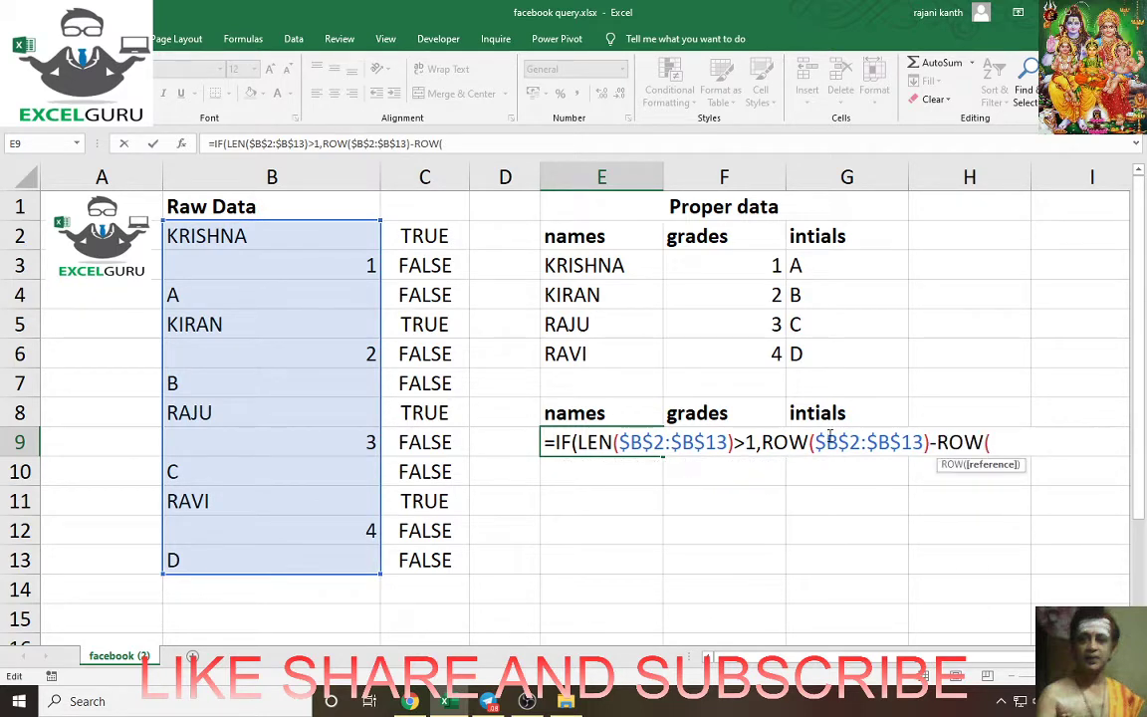
key(ctrl+v)
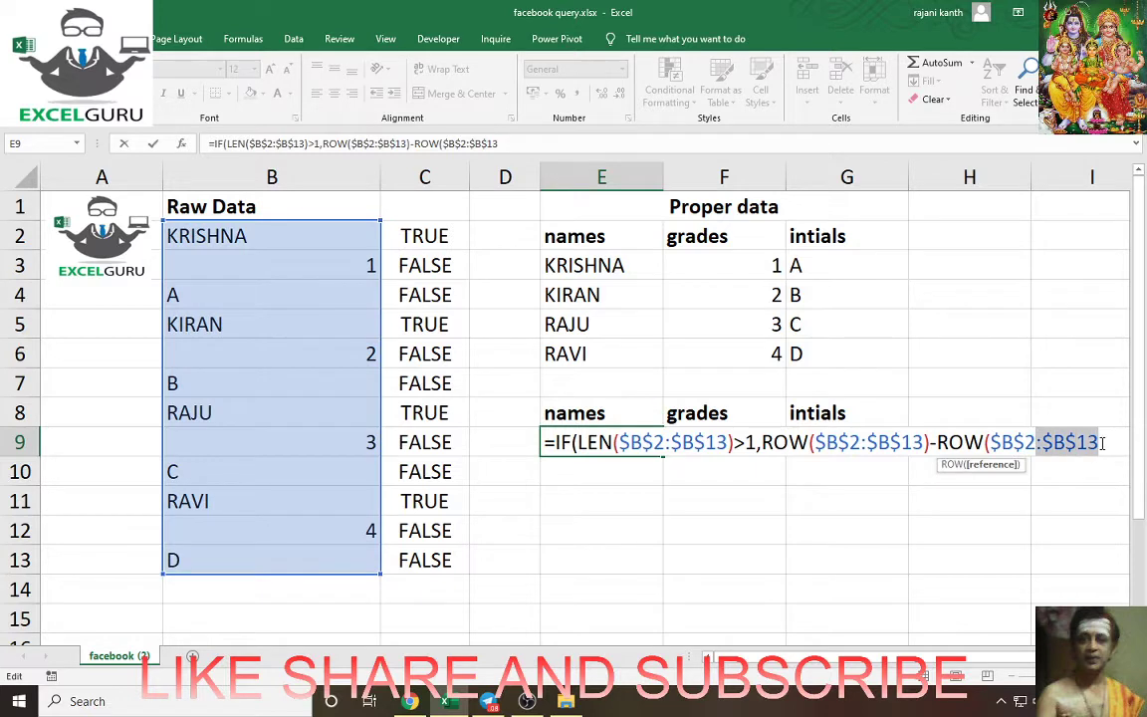
text())
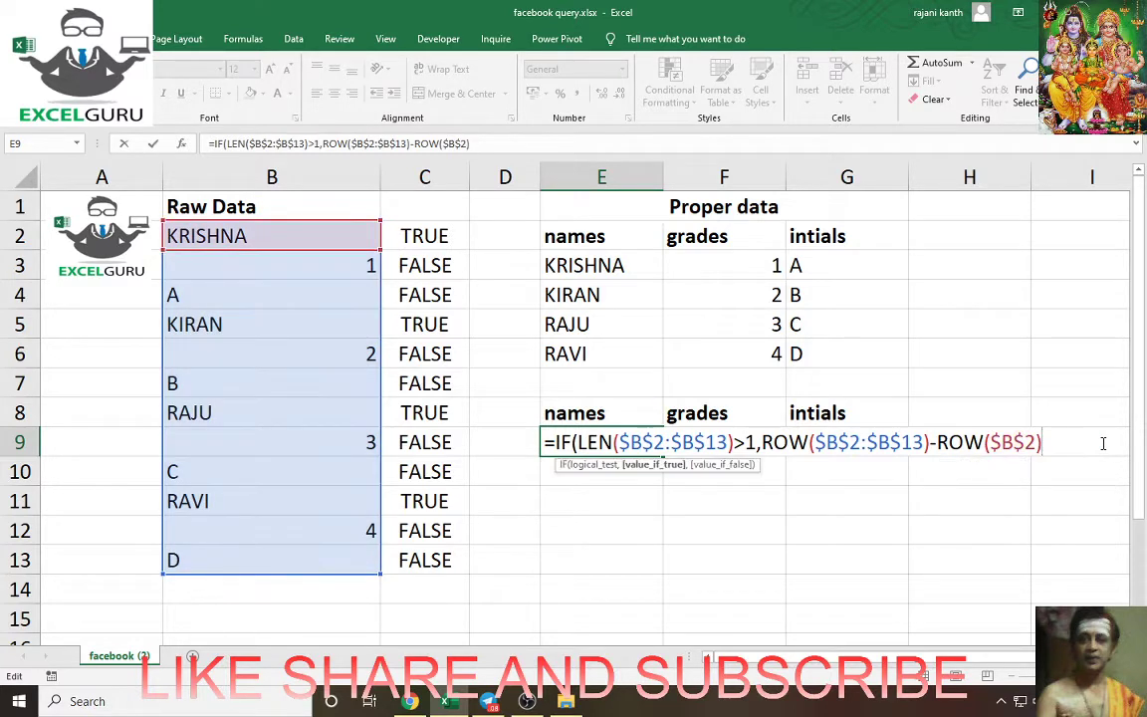
text(+1)
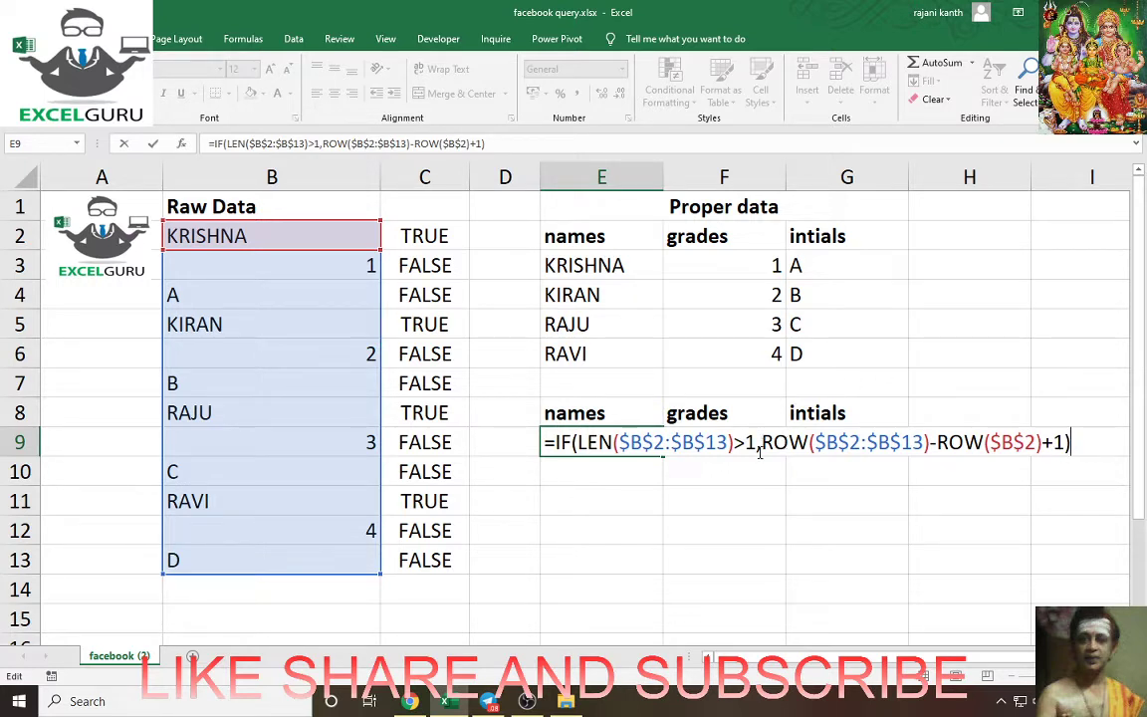
drag(764, 441, 1144, 445)
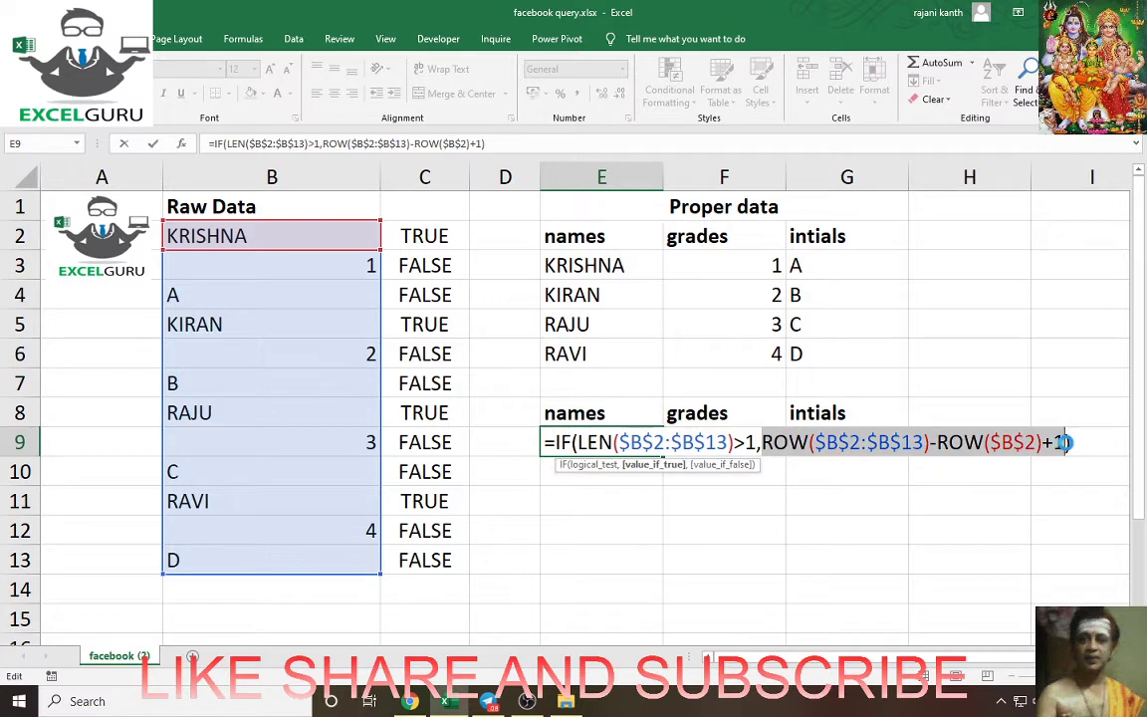
key(ctrl+c)
key(ctrl+c)
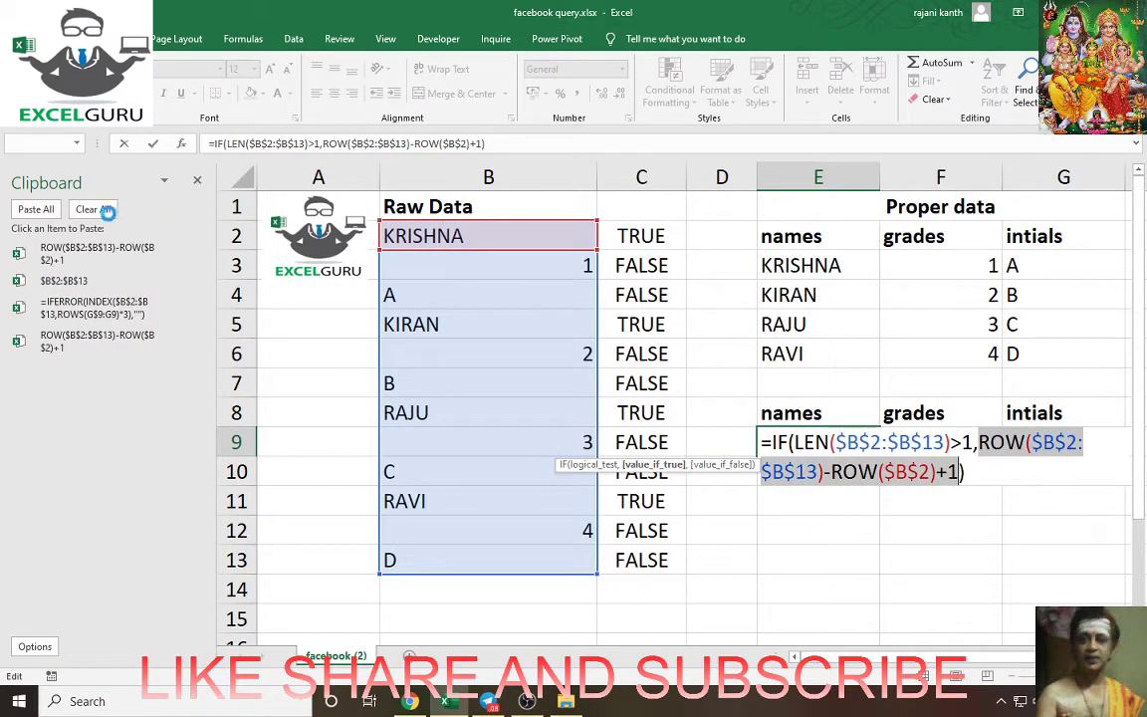
Empty the Office Clipboard, cancel E9's edit, and close the Clipboard pane.
click(93, 209)
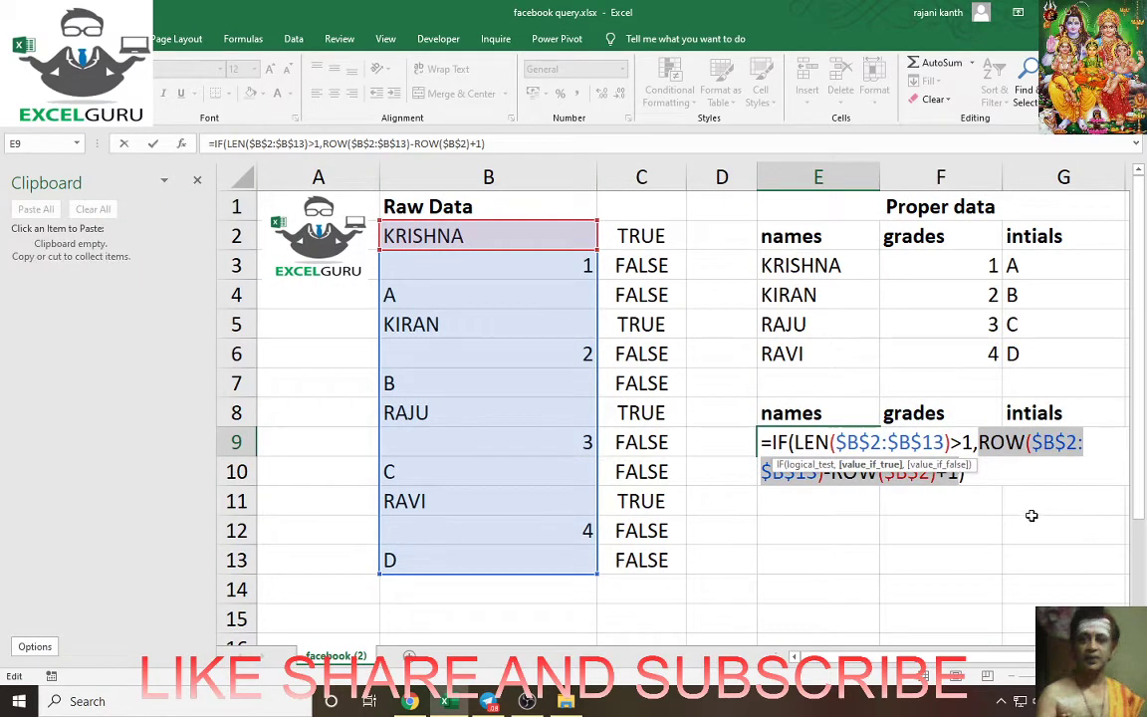
key(Escape)
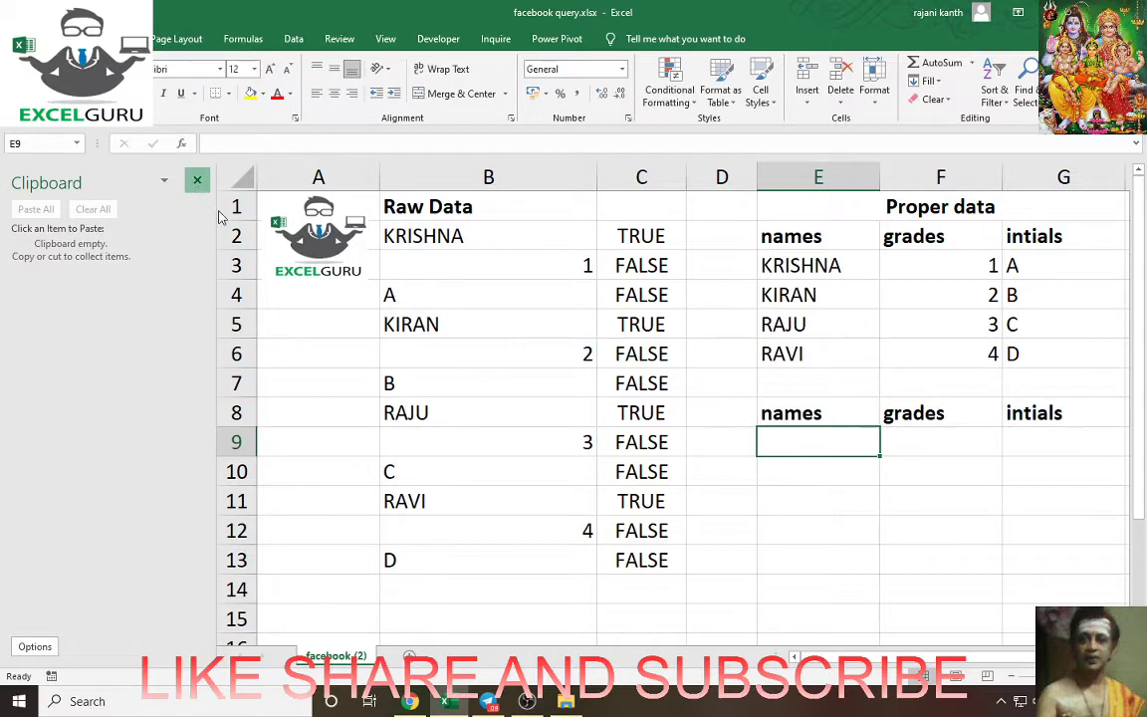
click(197, 180)
Retype E9 as =IF(LEN($B$2:$B$13)>7,ROW( using an absolute B2:B13 range.
text(=)
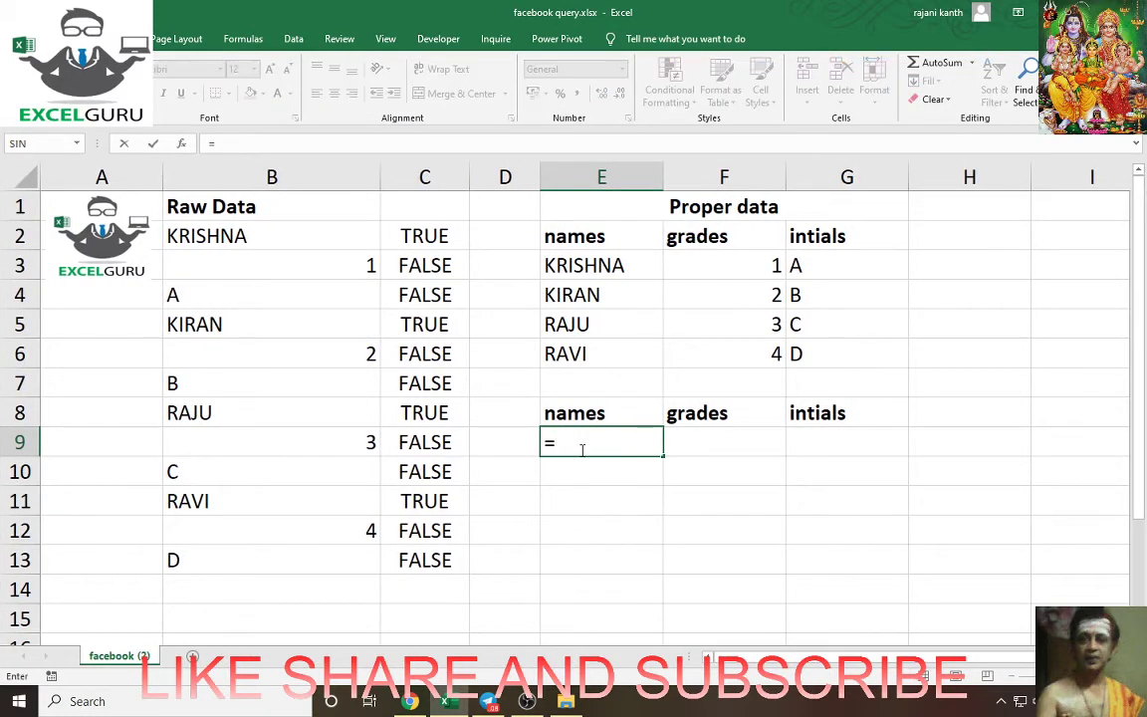
text(if(len()
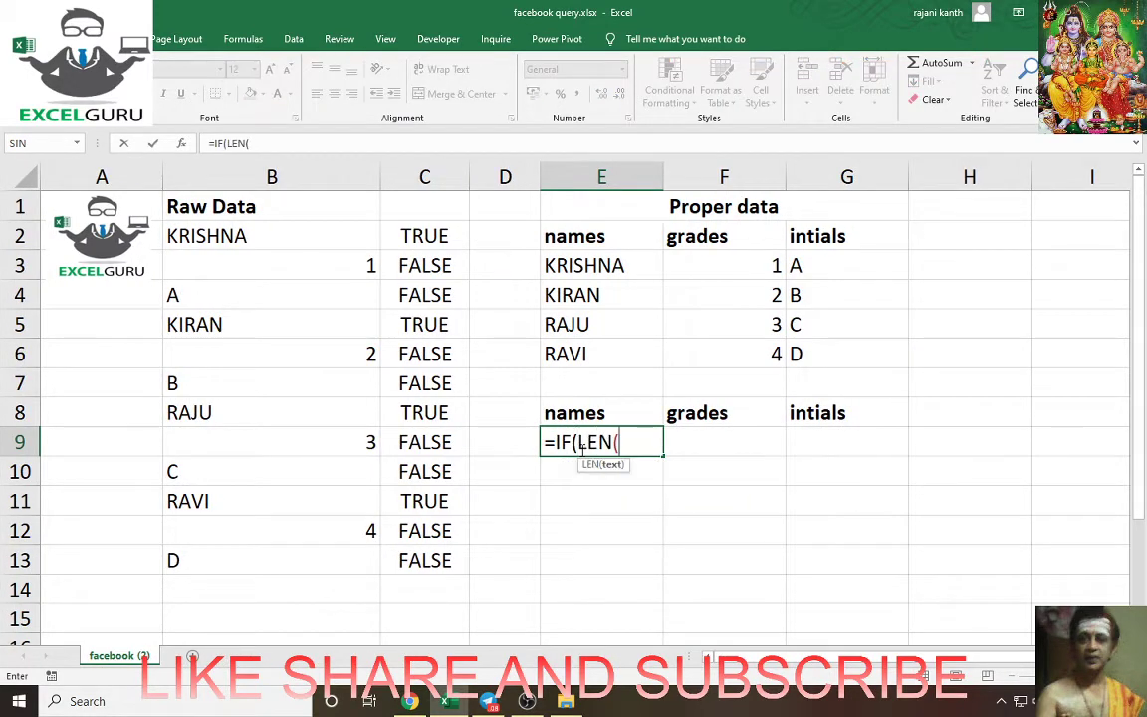
click(264, 235)
key(ctrl+shift+Down)
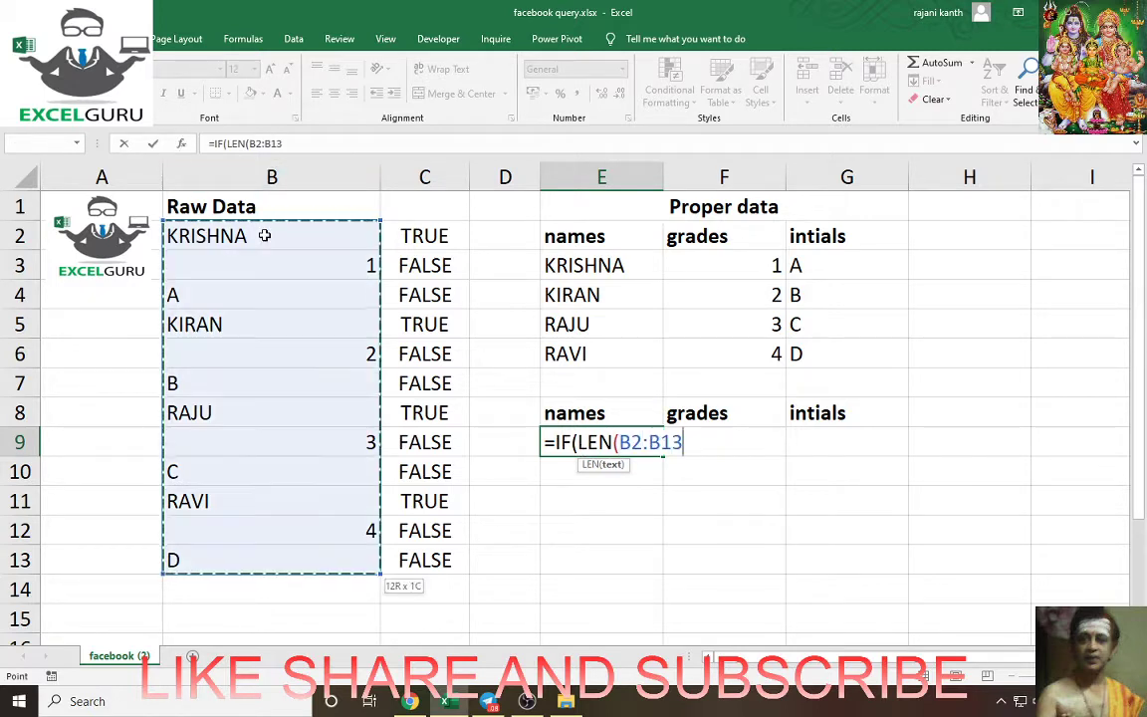
key(F4)
text())
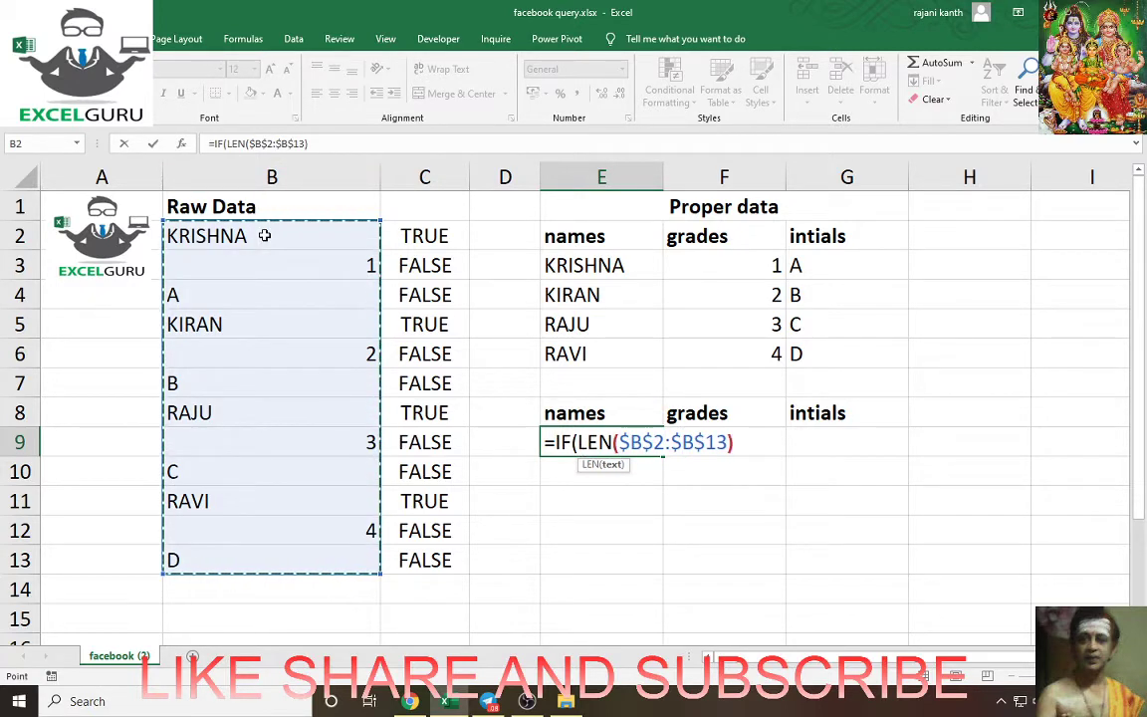
text(>7,row)
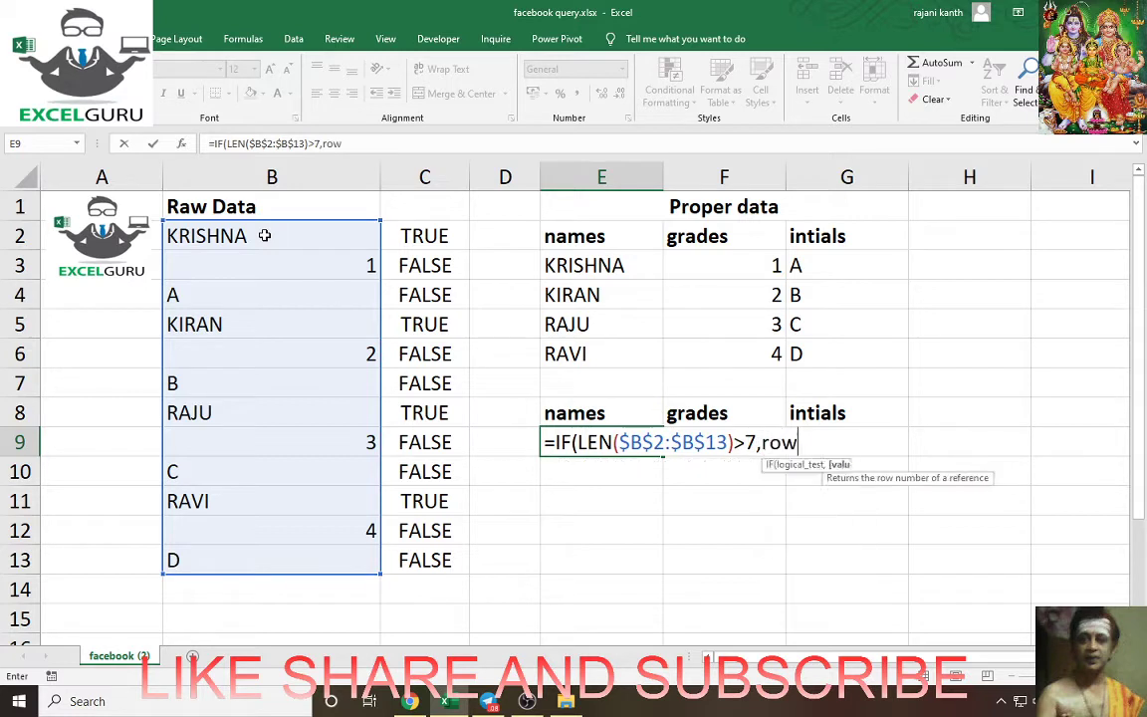
text(()
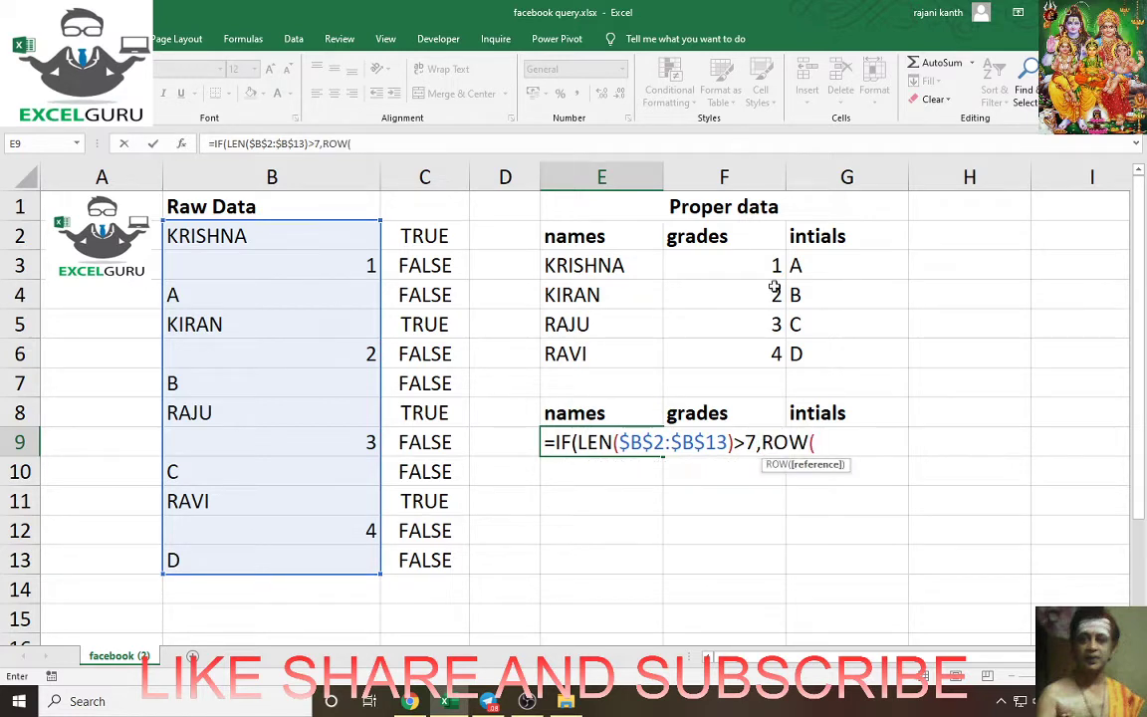
Complete the true argument as ROW($B$2:$B$13)-ROW($B$2)+1 by pasting the copied range.
drag(618, 441, 753, 441)
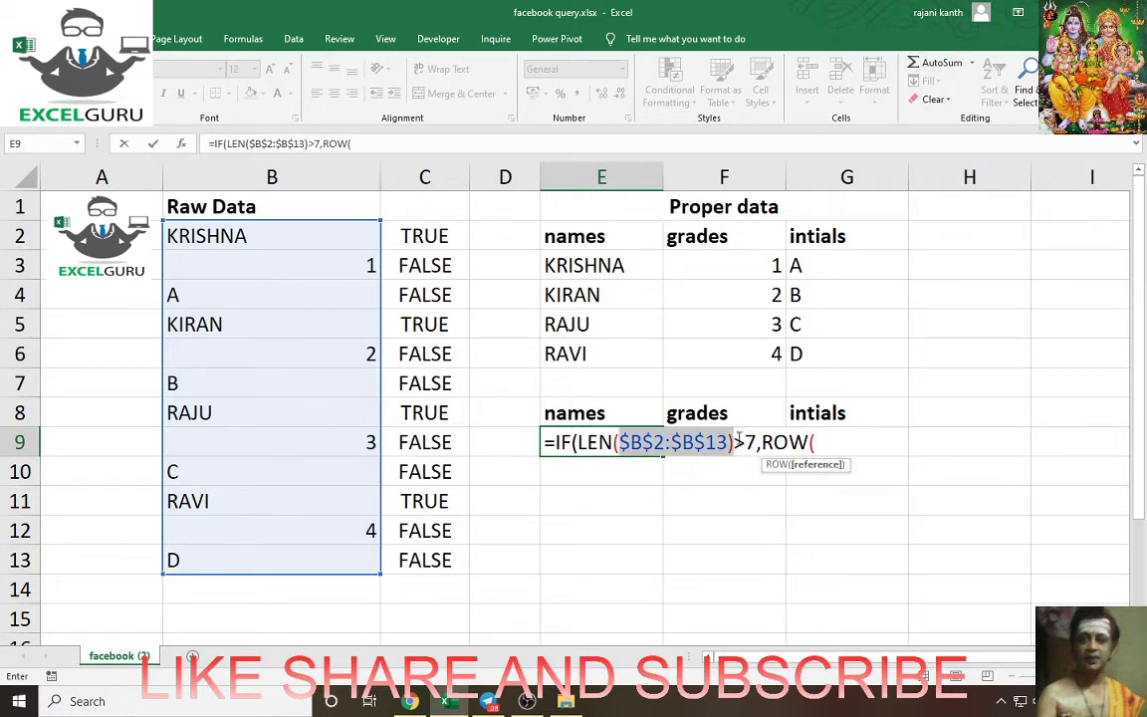
key(shift+Left)
key(shift+Left)
key(shift+Left)
key(ctrl+c)
click(825, 444)
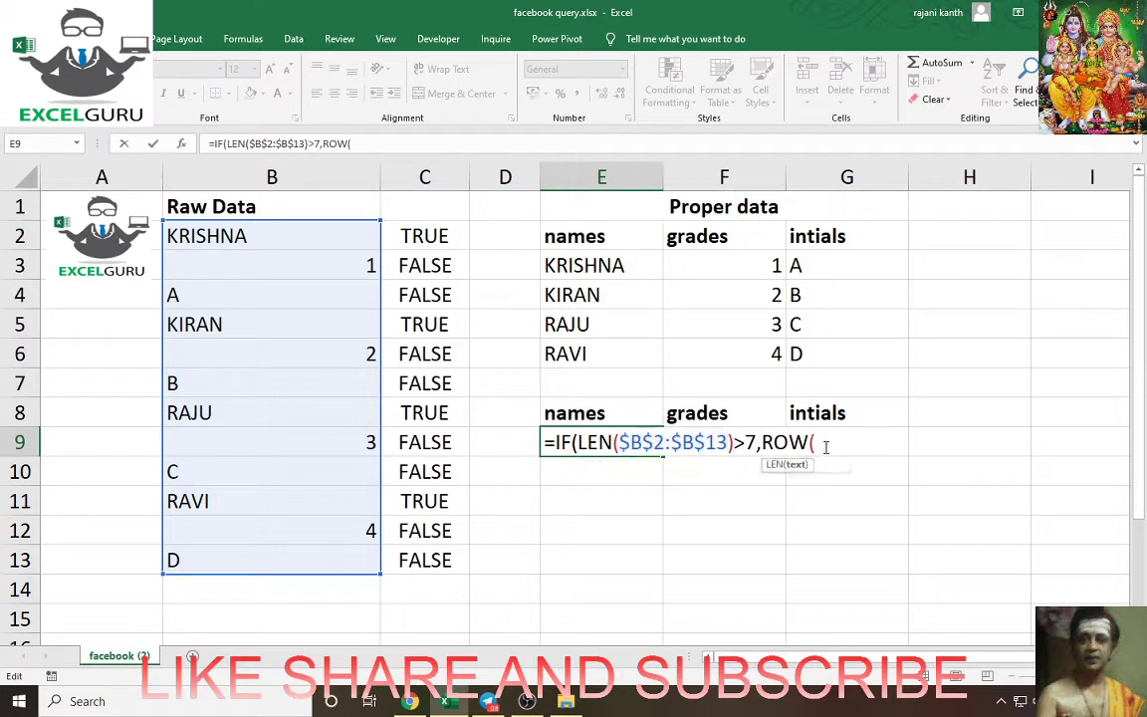
key(ctrl+v)
text()-r)
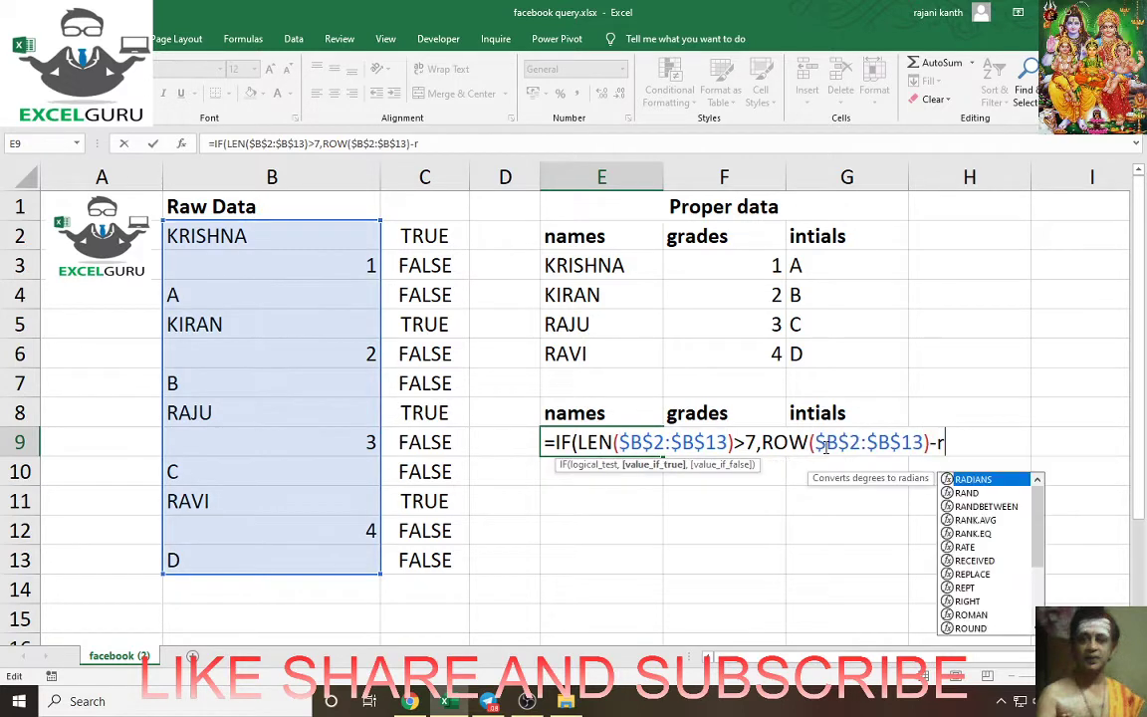
text(ow()
key(ctrl+v)
key(BackSpace)
key(BackSpace)
key(BackSpace)
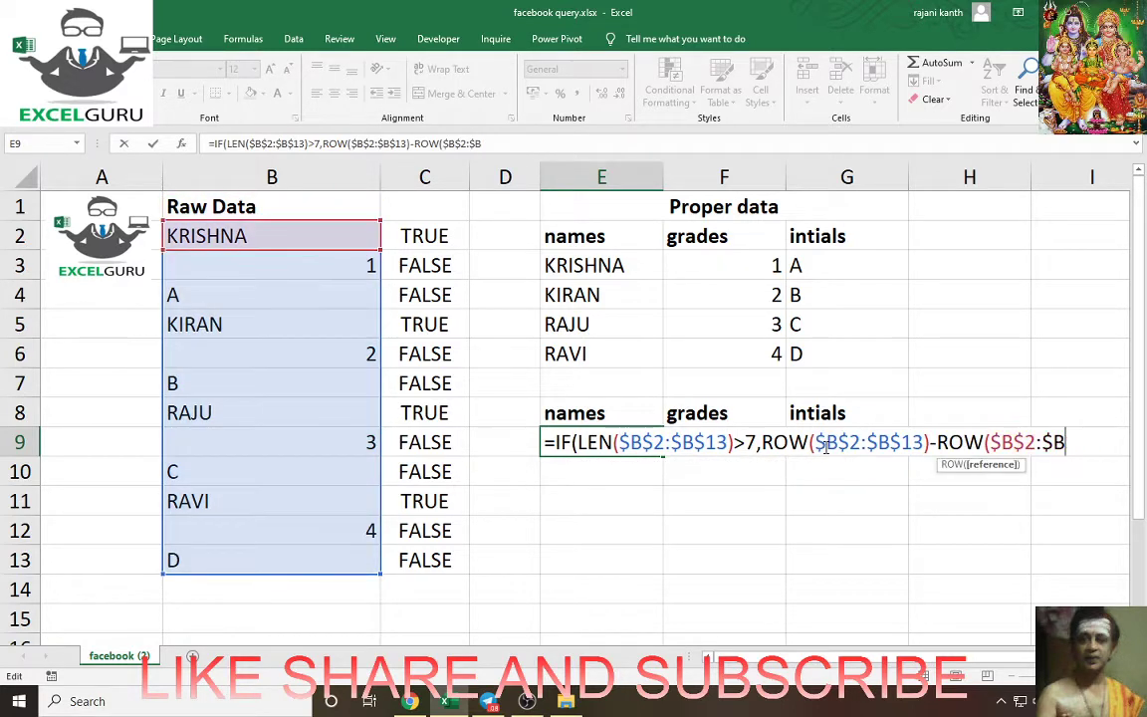
key(BackSpace)
key(BackSpace)
key(BackSpace)
text()+1)
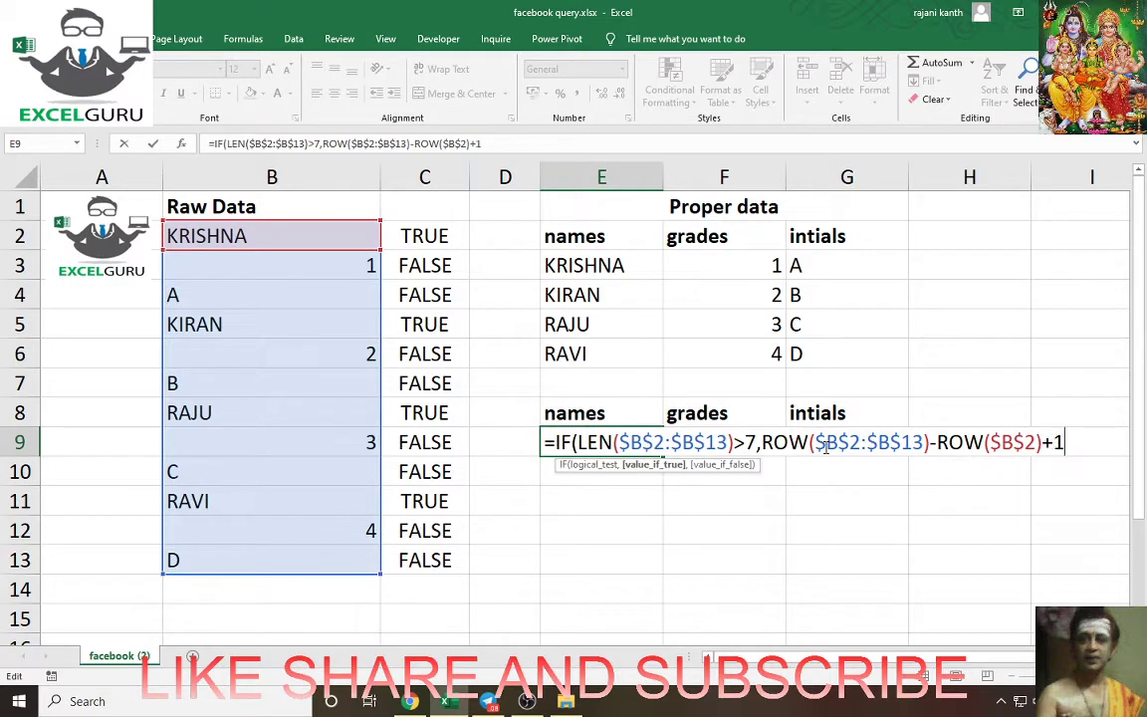
text())
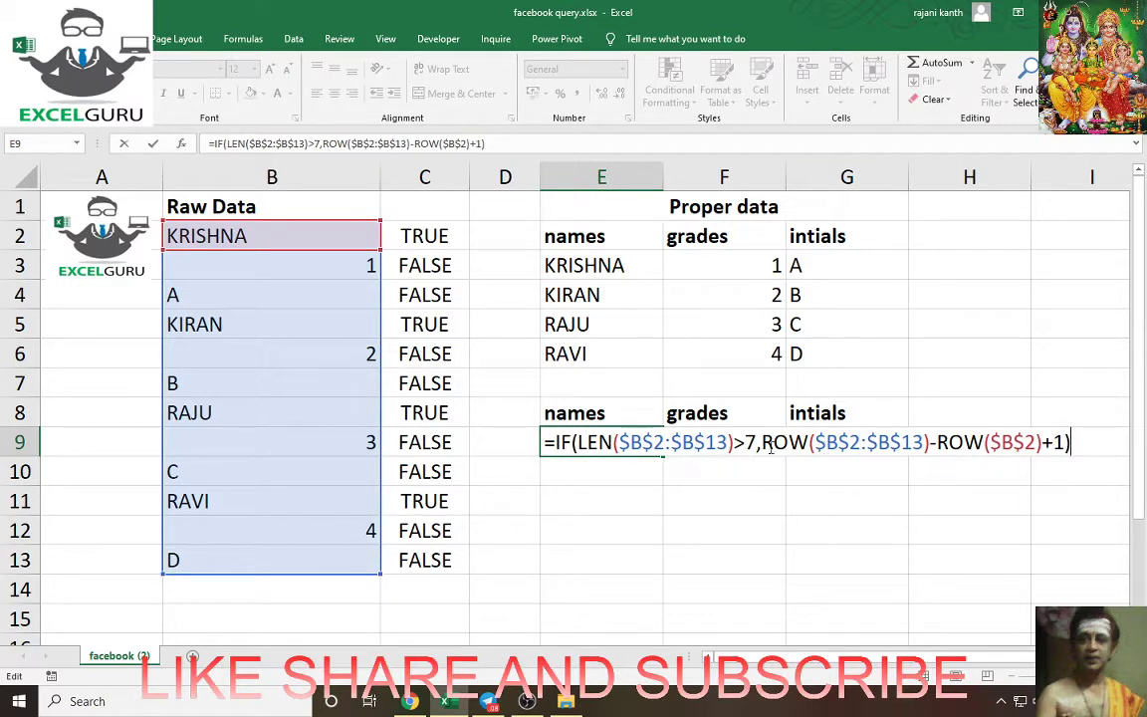
drag(763, 444, 1064, 442)
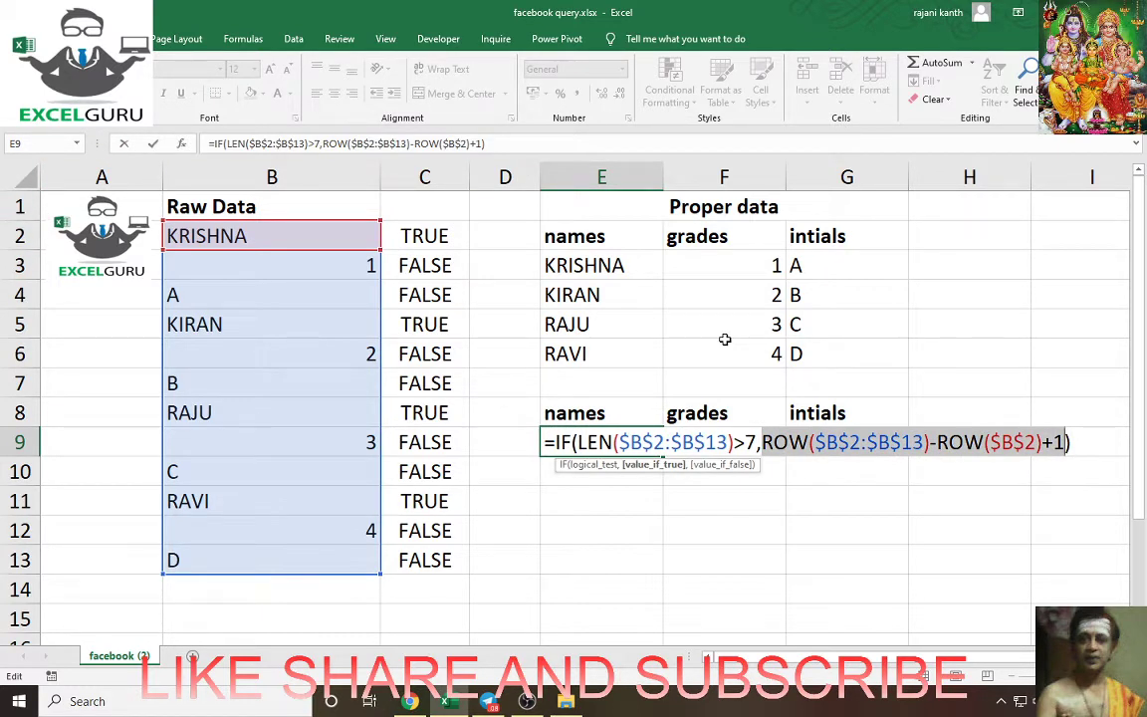
Copy the ROW($B$2:$B$13)-ROW($B$2)+1 expression and reopen the Clipboard pane to check its options.
key(ctrl+c)
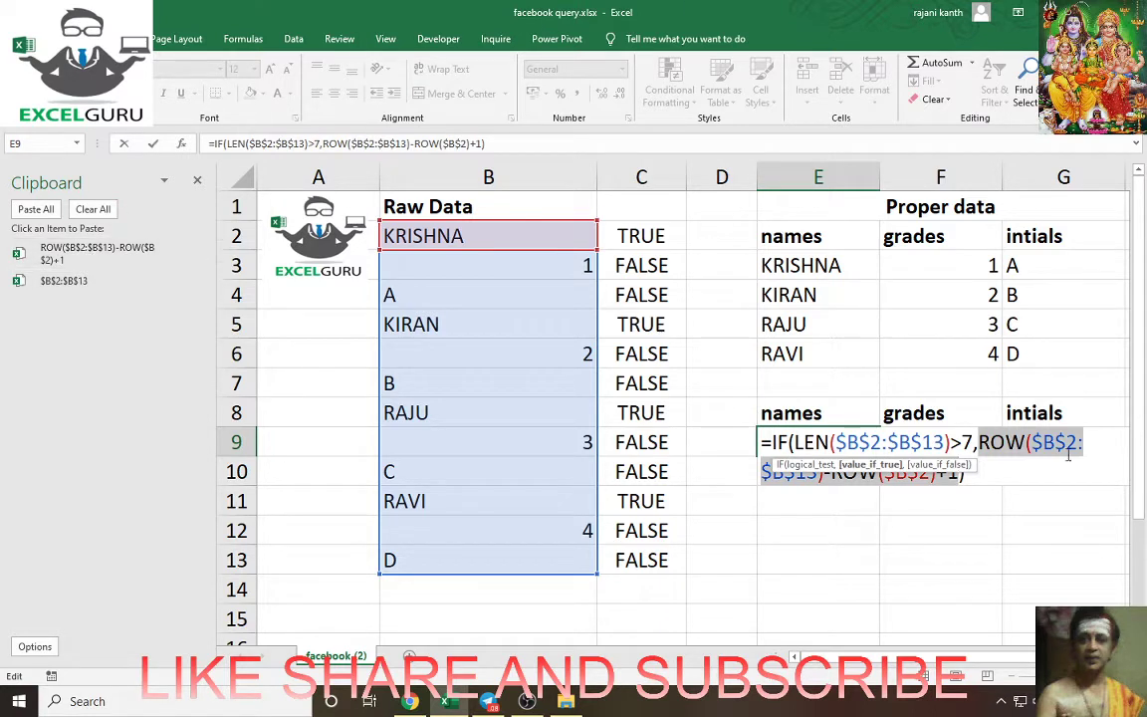
key(End)
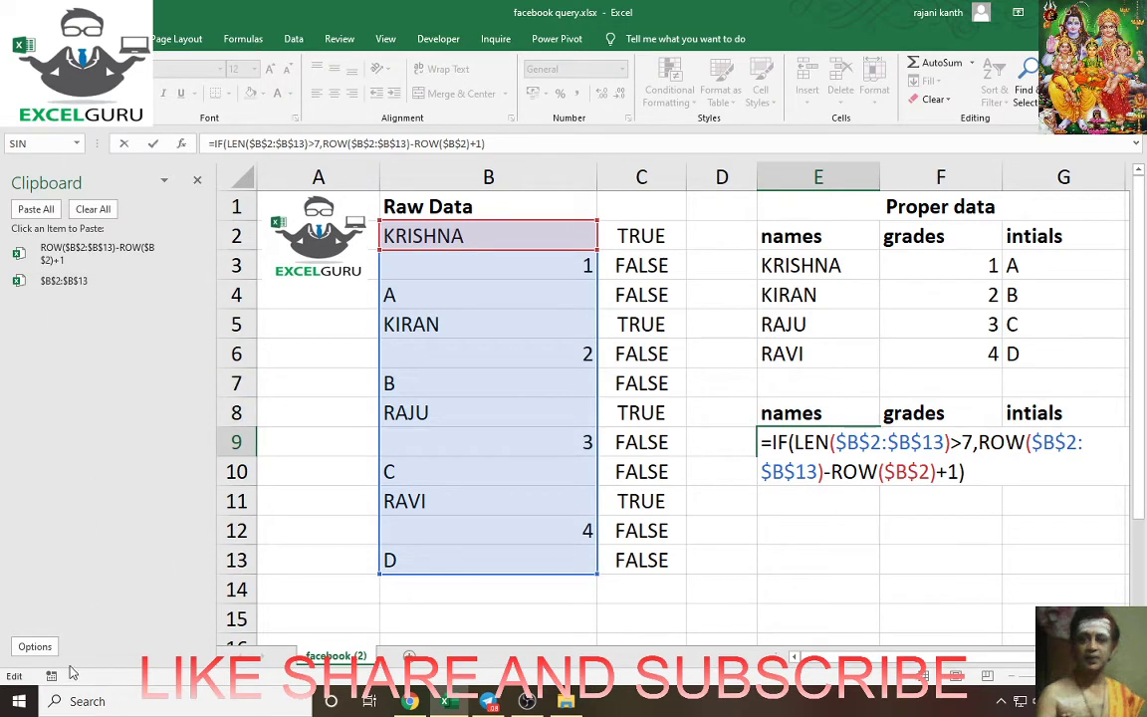
click(196, 180)
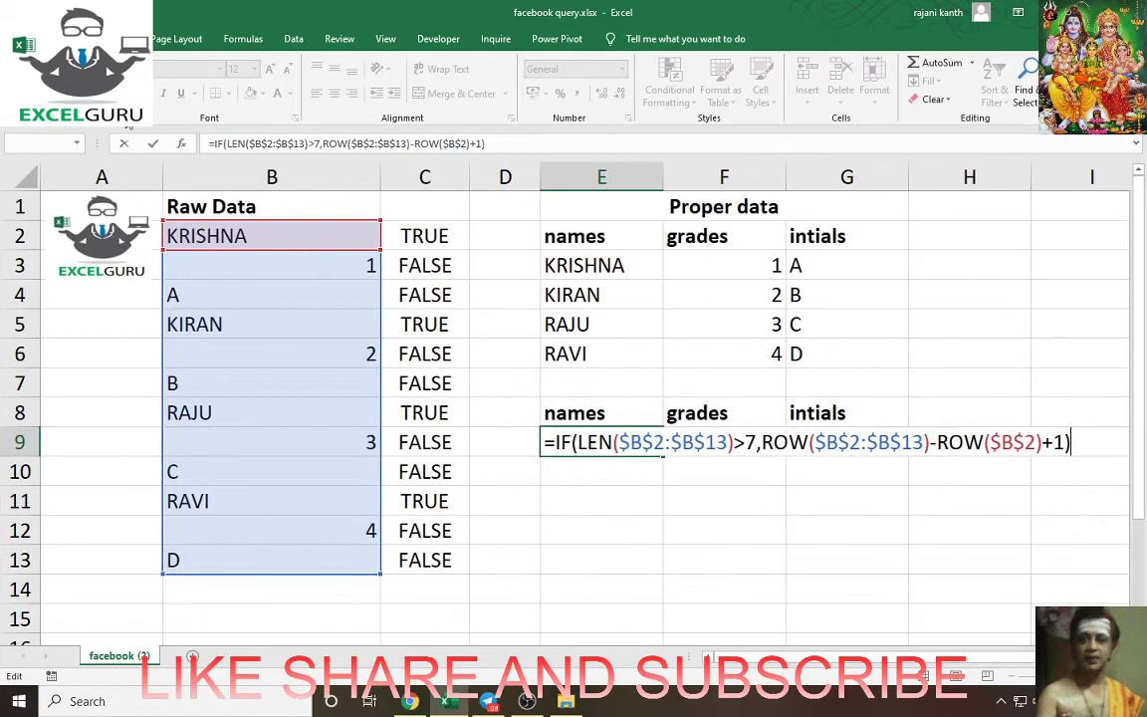
click(130, 126)
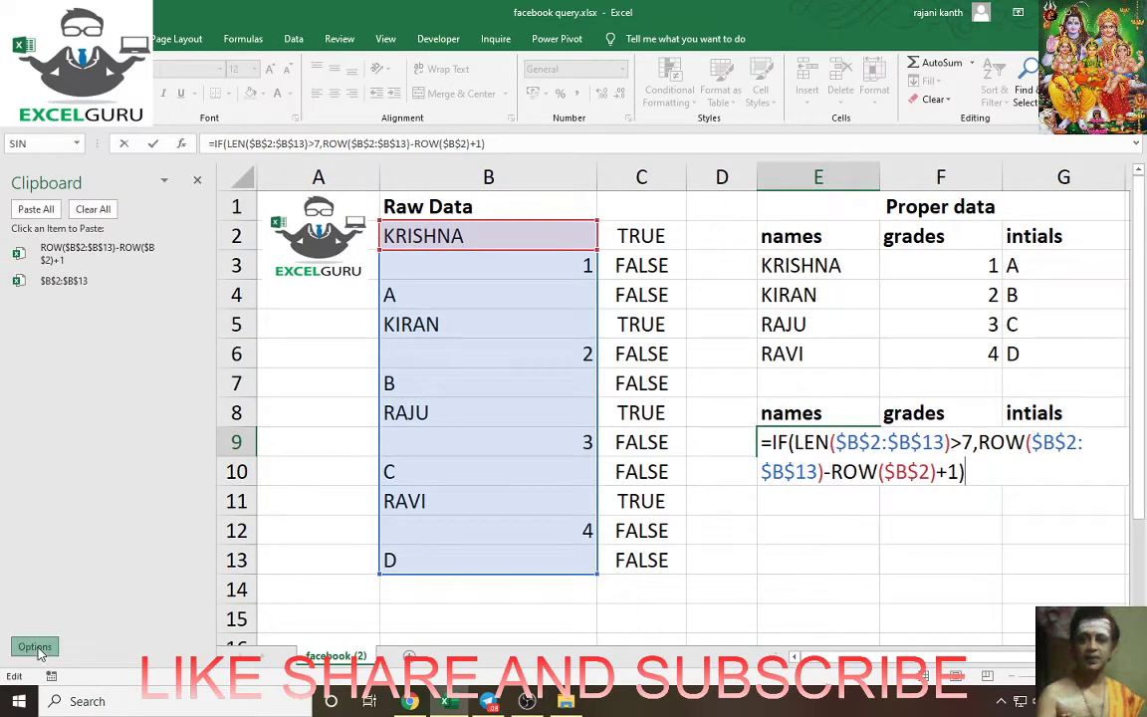
click(35, 647)
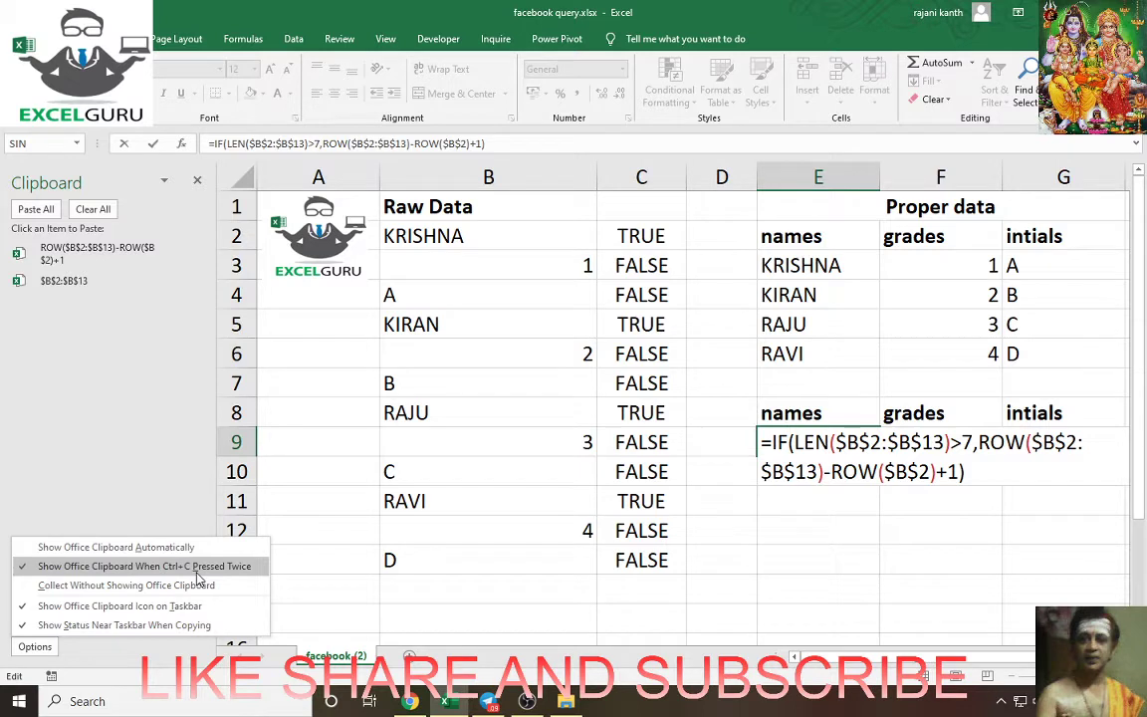
click(136, 392)
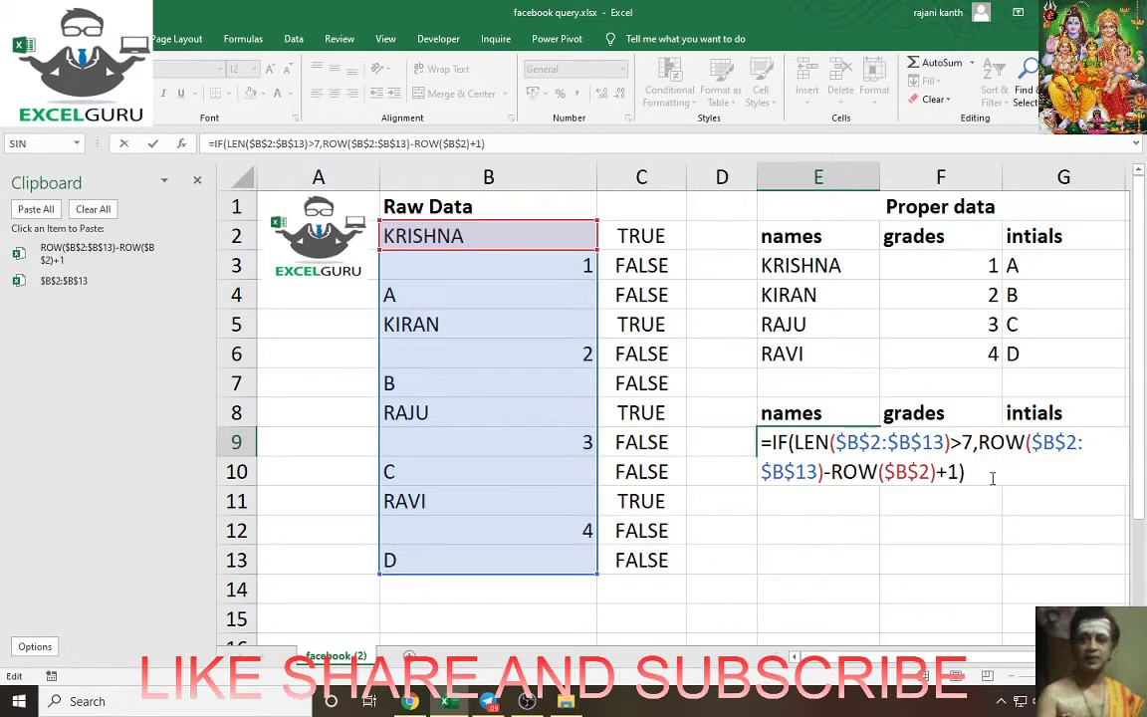
Preview E9's array result, then change the length threshold from 7 to 1.
key(F9)
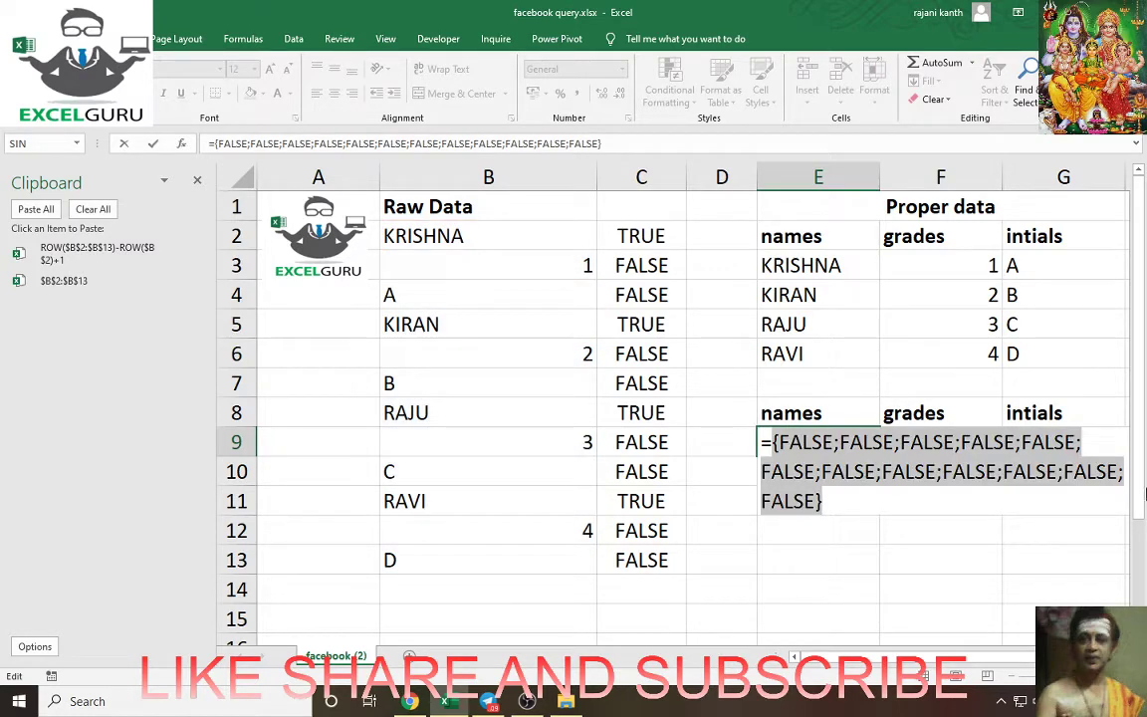
key(ctrl+z)
click(973, 442)
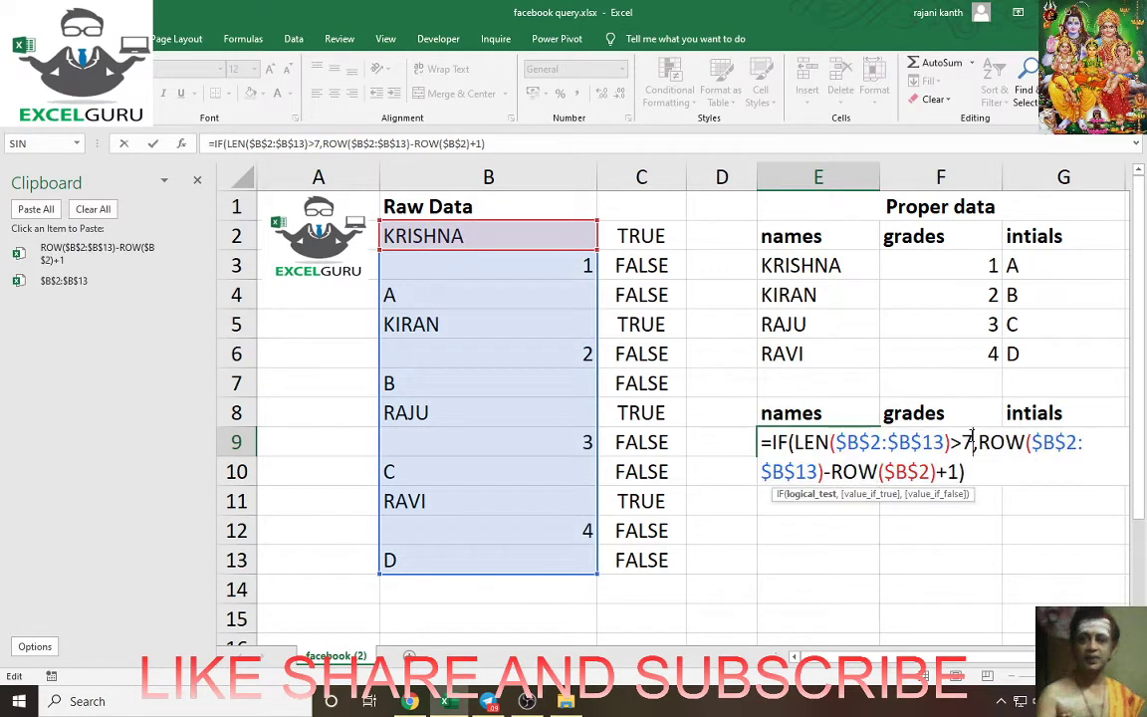
key(BackSpace)
text(1)
Evaluate the formula to confirm row positions 1, 4, 7 and 10, then restore it.
drag(759, 445, 1058, 503)
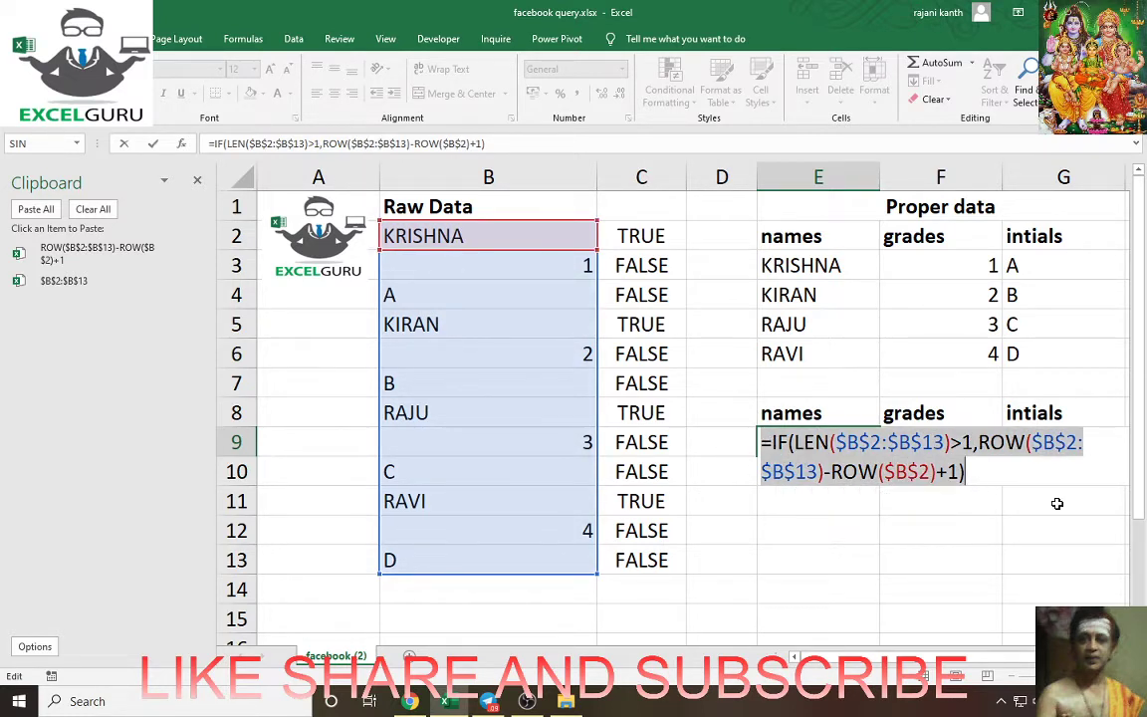
key(F8)
key(F9)
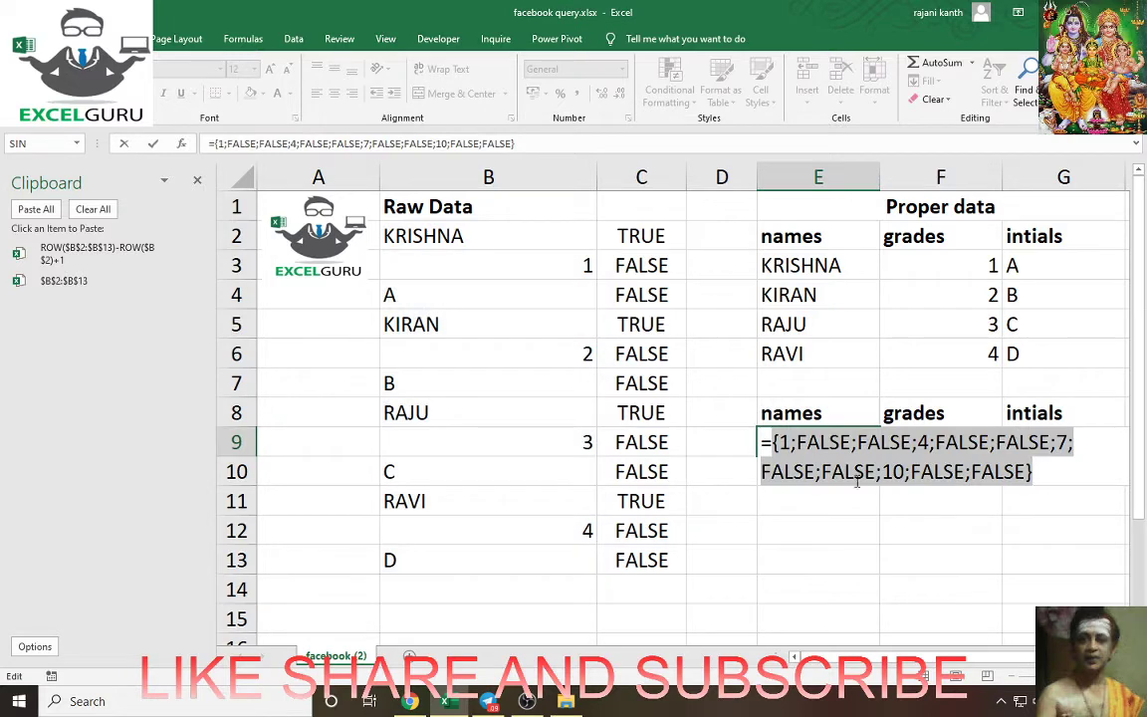
key(ctrl+z)
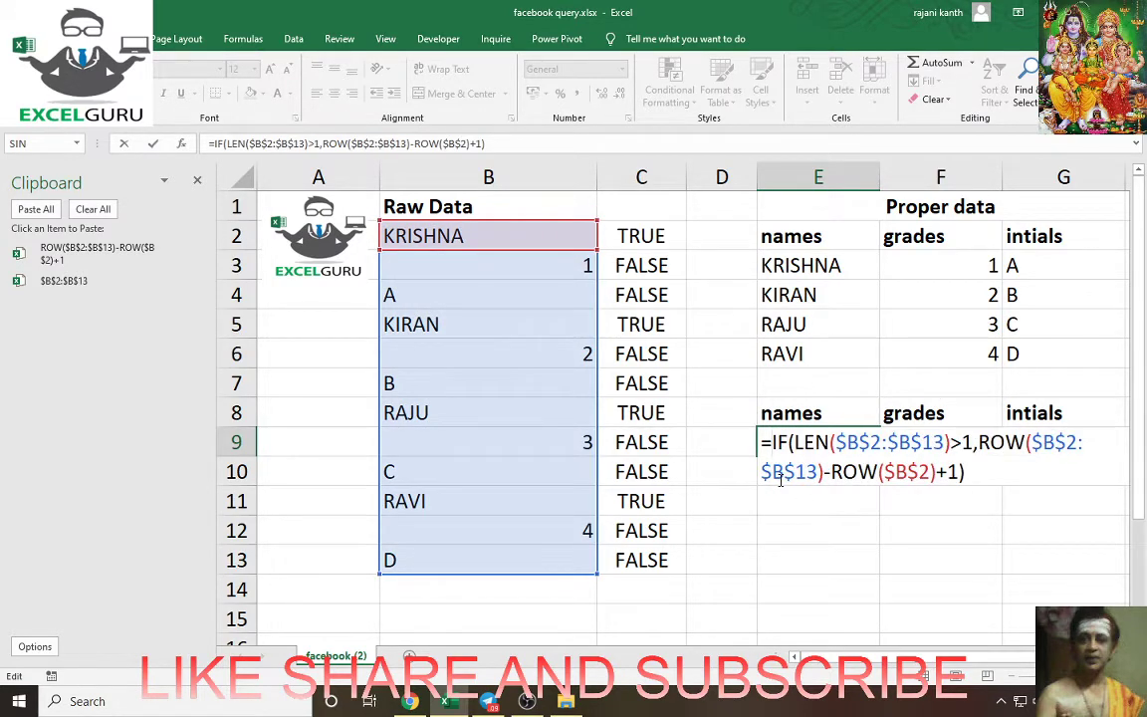
Wrap the IF in SMALL(...,ROWS(E$9:E9)) as an array formula and fill it down to E14.
text(small)
key(Tab)
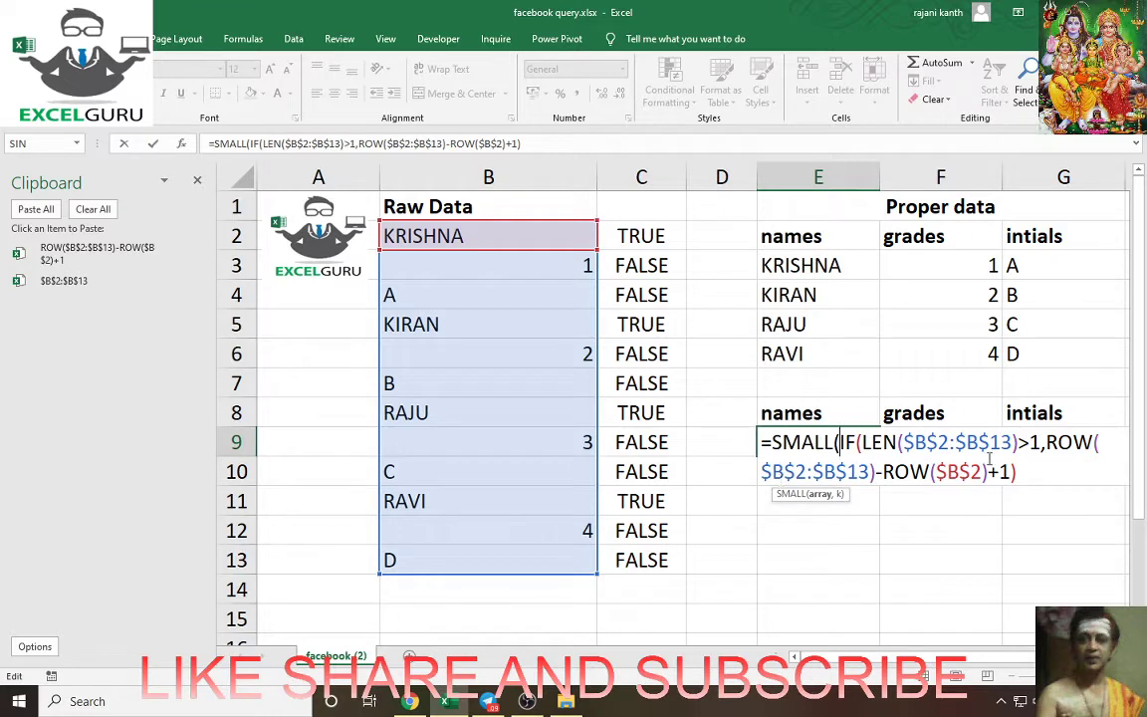
text(,row)
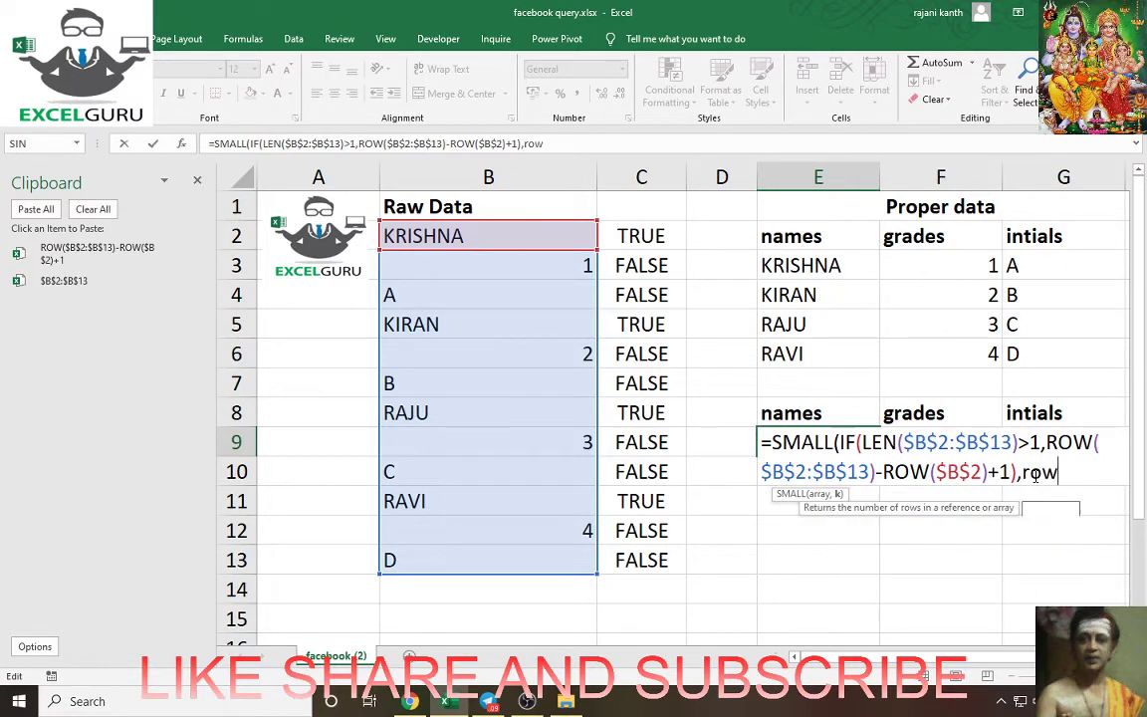
text(s)
key(Tab)
text(e)
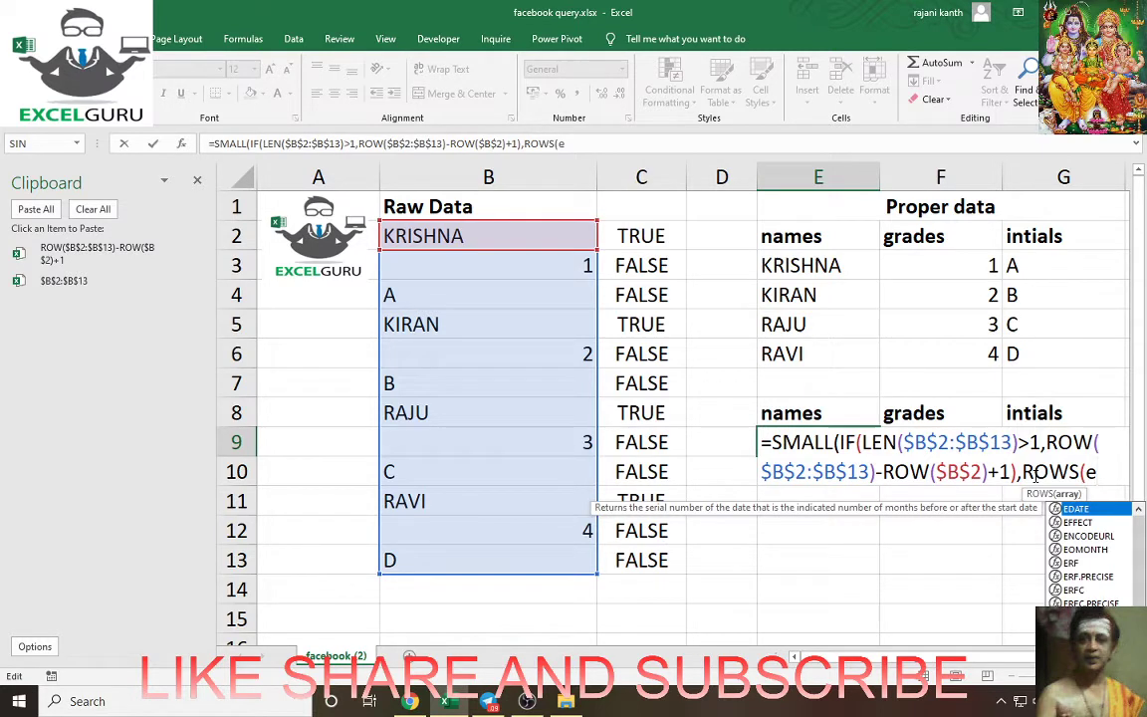
text($)
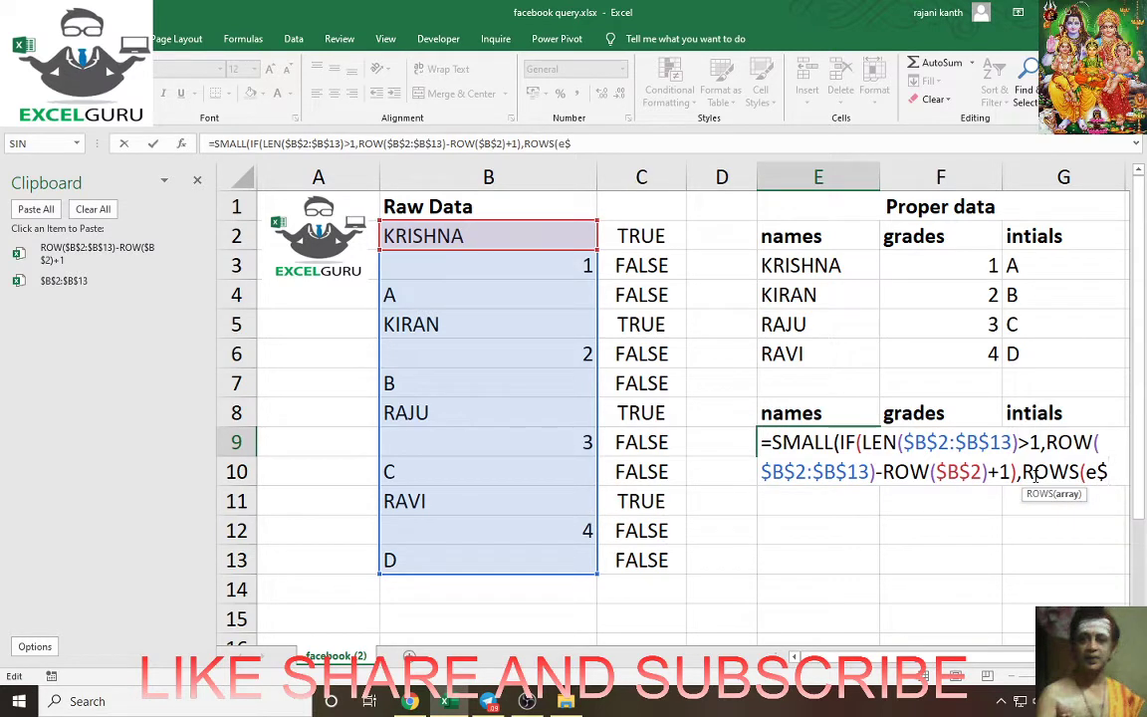
text(9:e9)
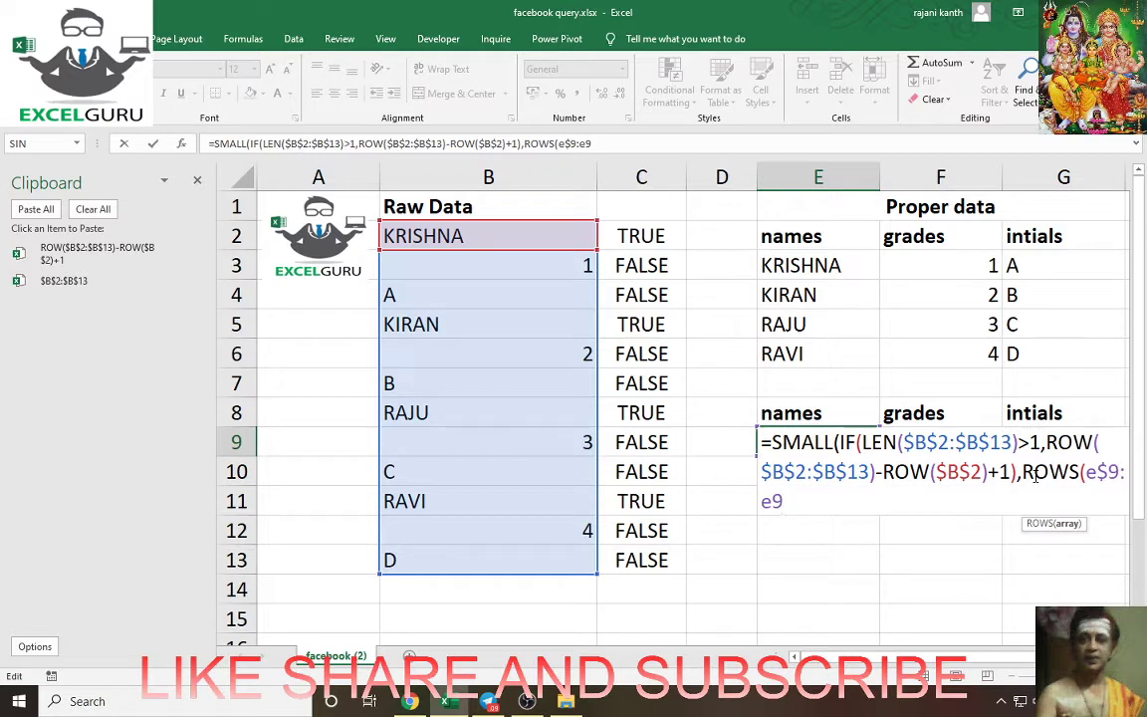
text()))
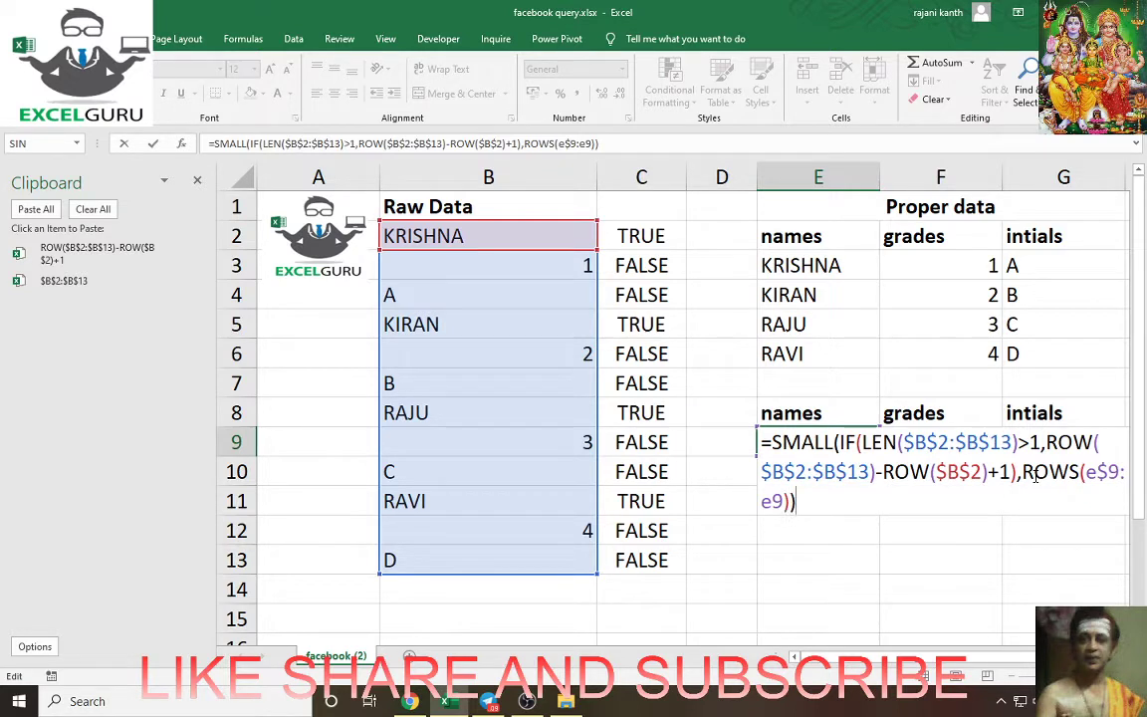
key(ctrl+shift+Return)
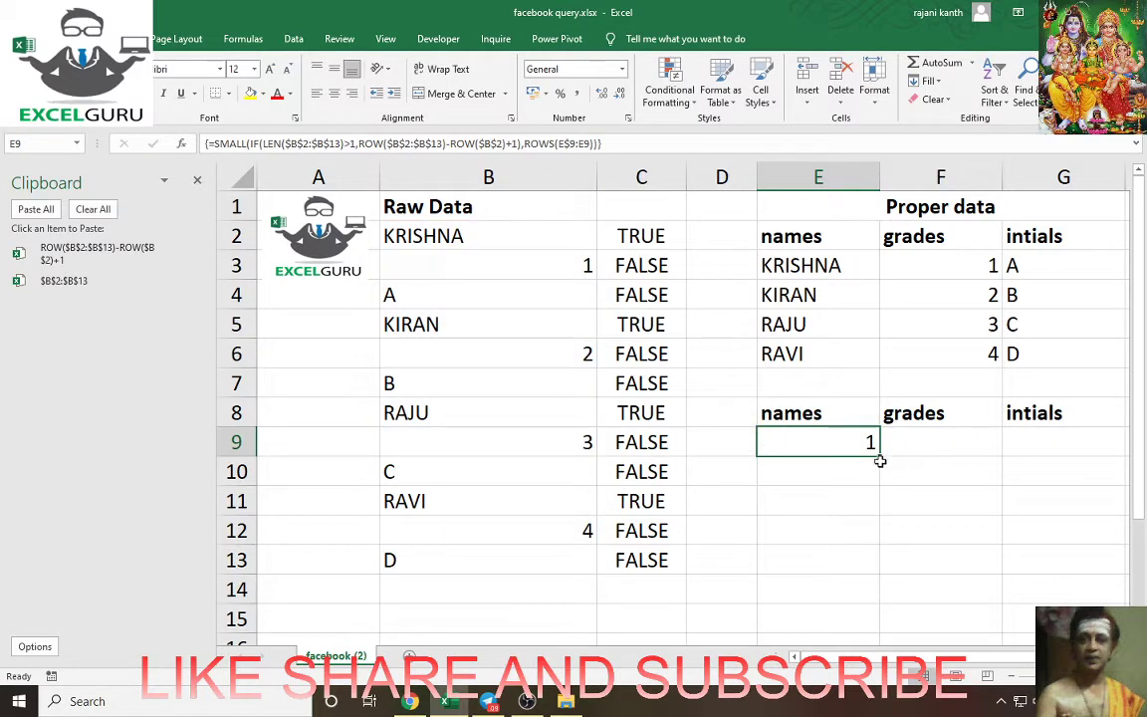
drag(880, 458, 879, 605)
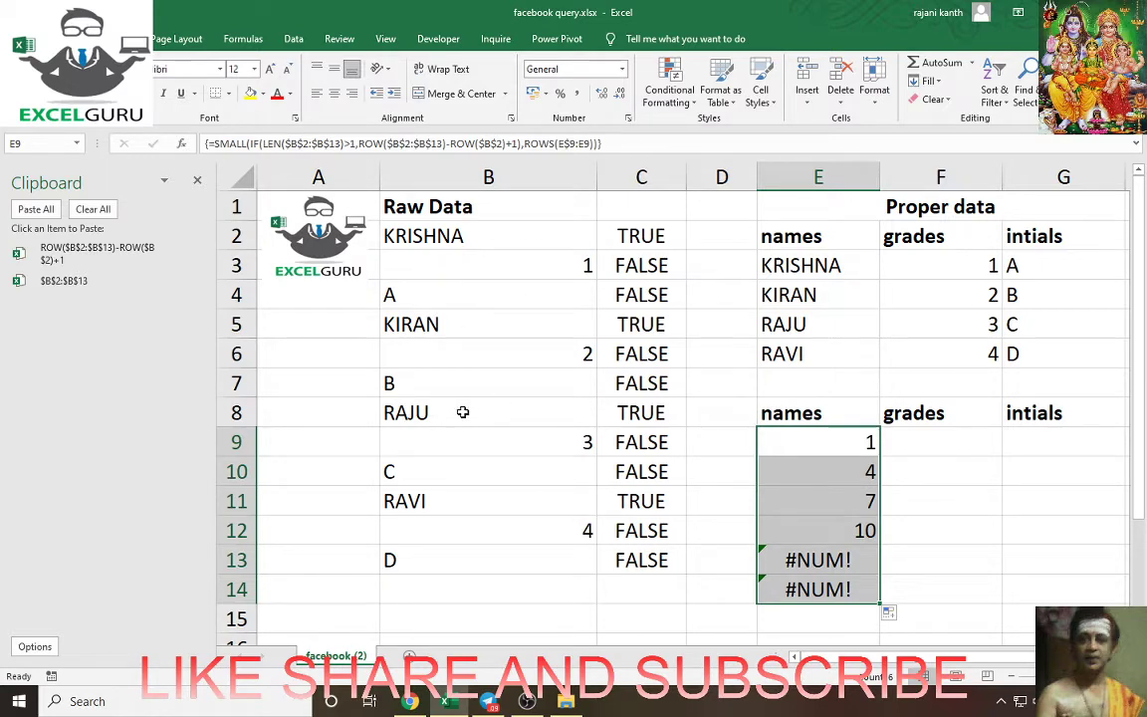
click(842, 445)
double_click(841, 445)
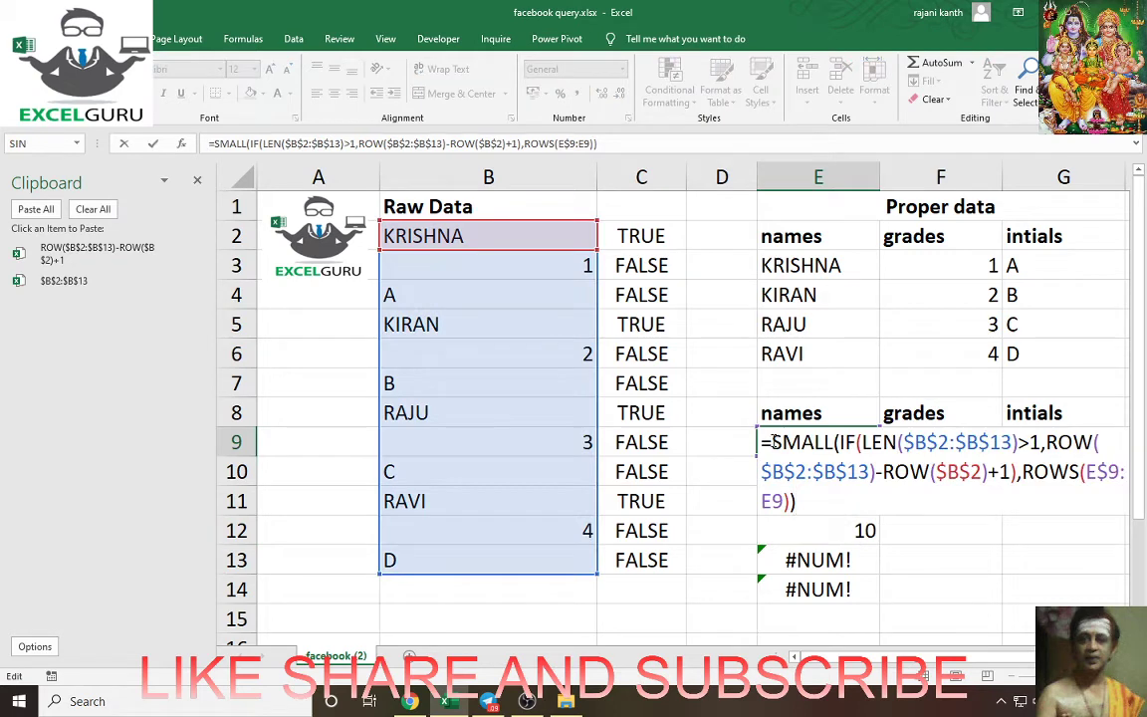
Wrap E9's formula in INDEX($B$2:$B$13,...) as an array formula and fill down to E15.
click(772, 444)
text(inde)
key(Tab)
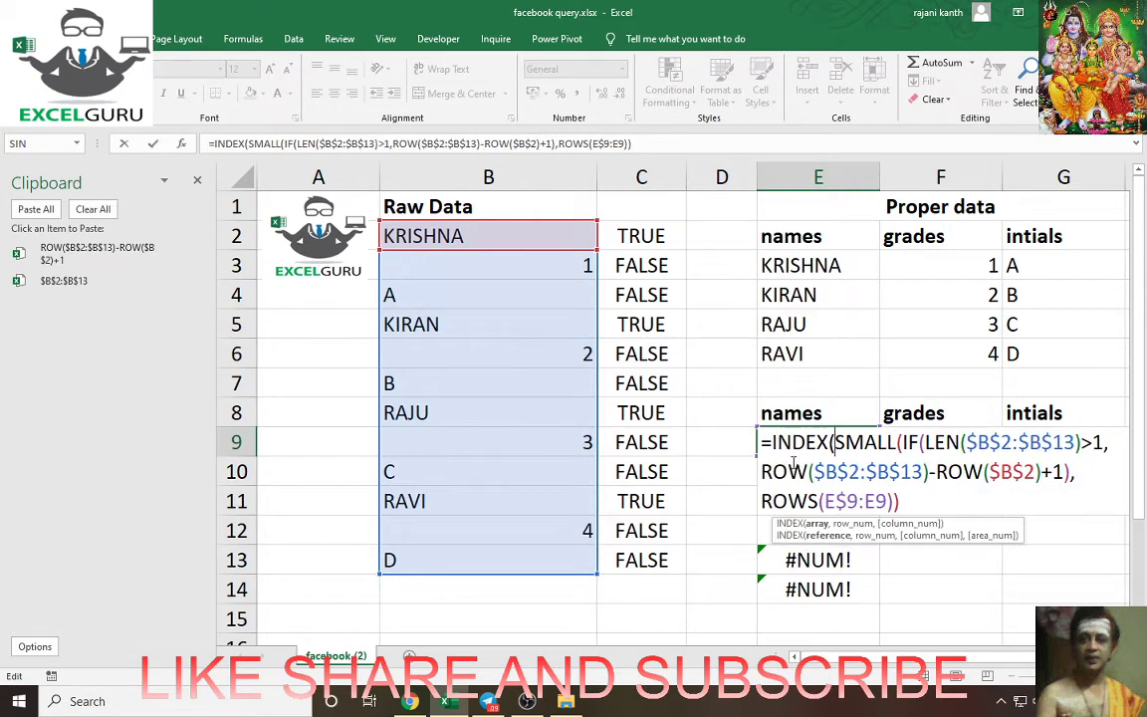
drag(528, 252, 506, 557)
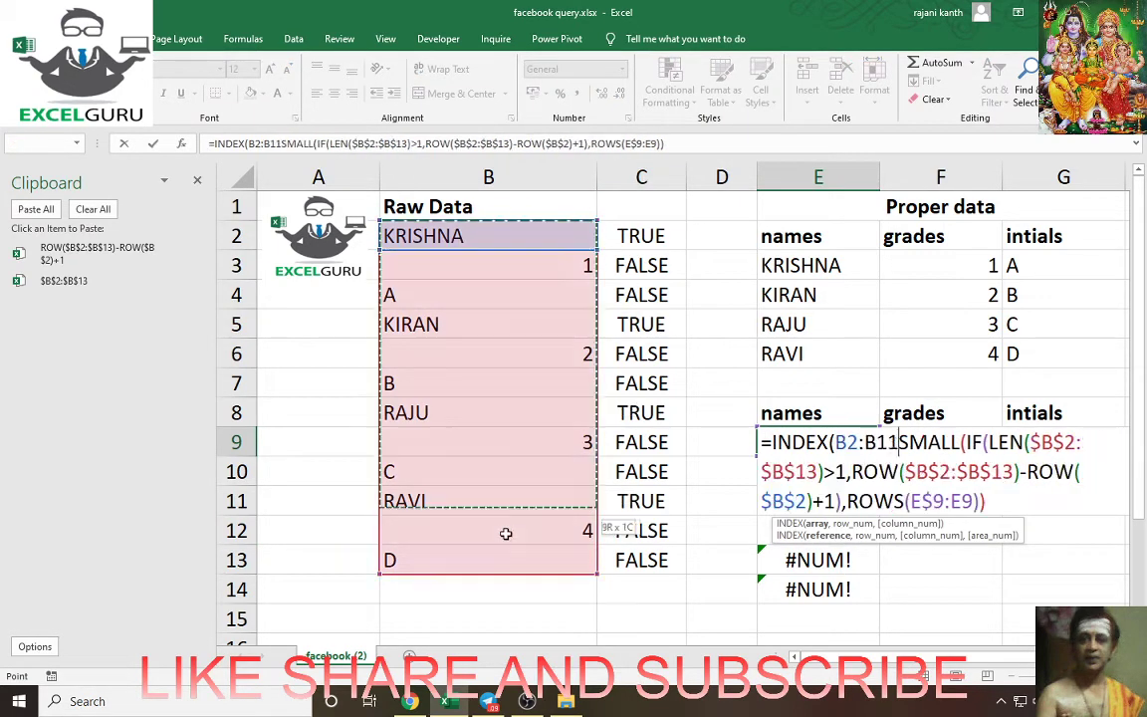
key(F4)
text(,)
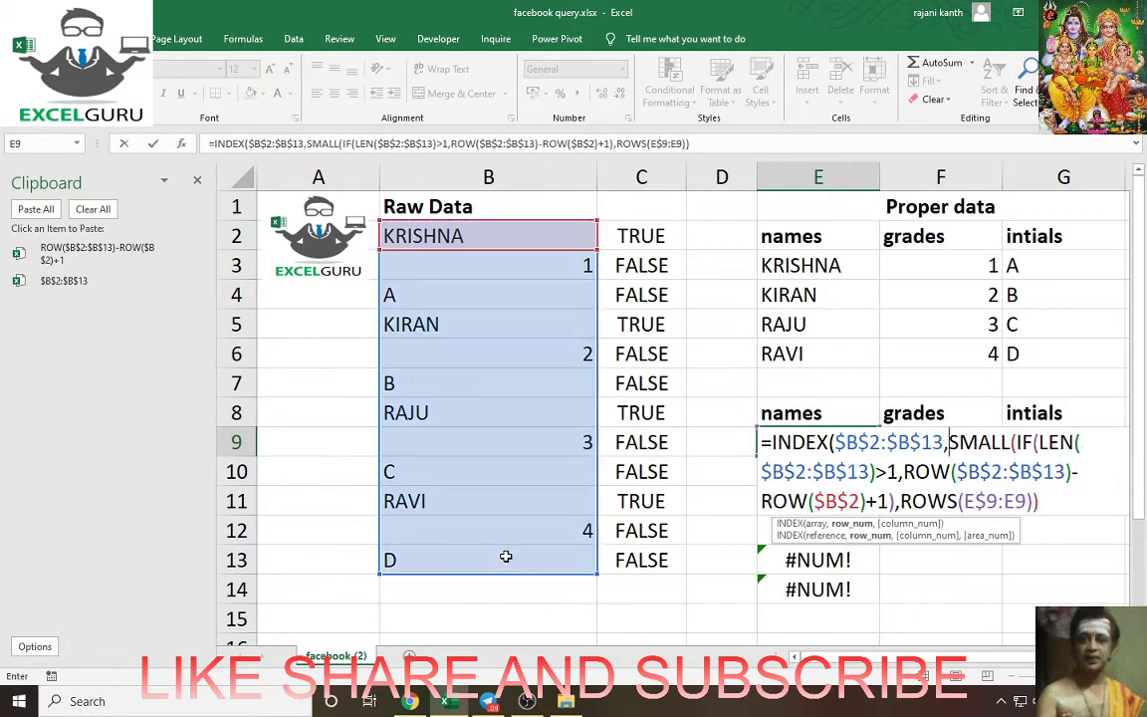
click(1056, 503)
text())
key(ctrl+shift+Return)
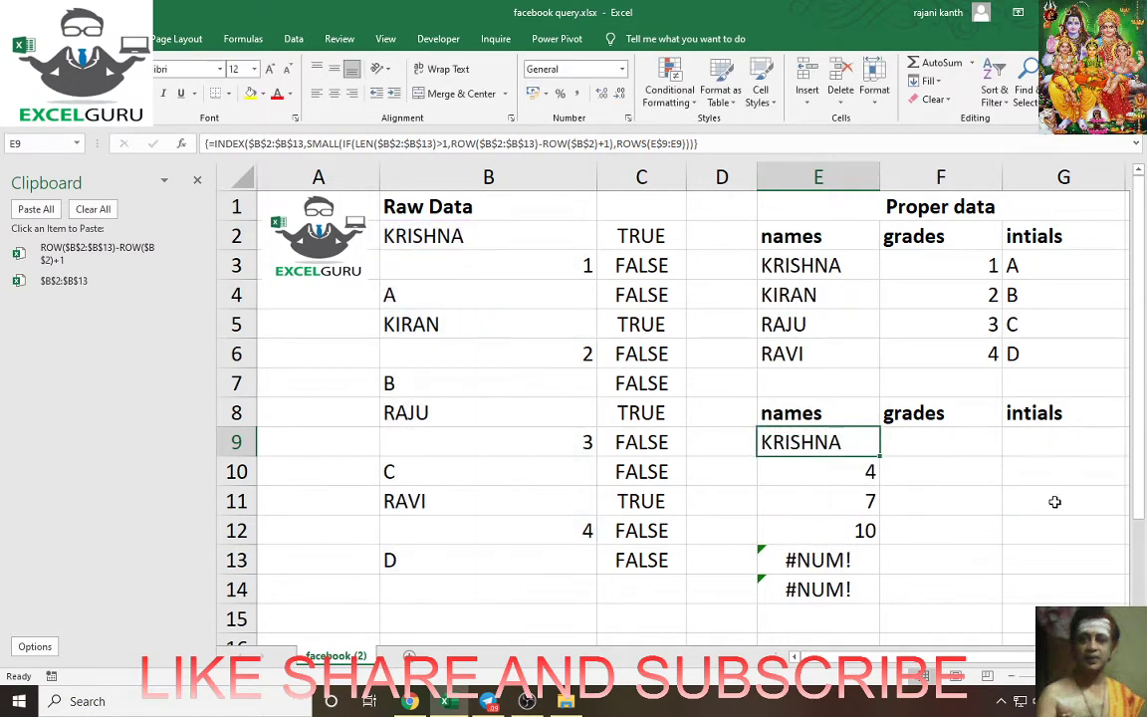
drag(878, 457, 878, 622)
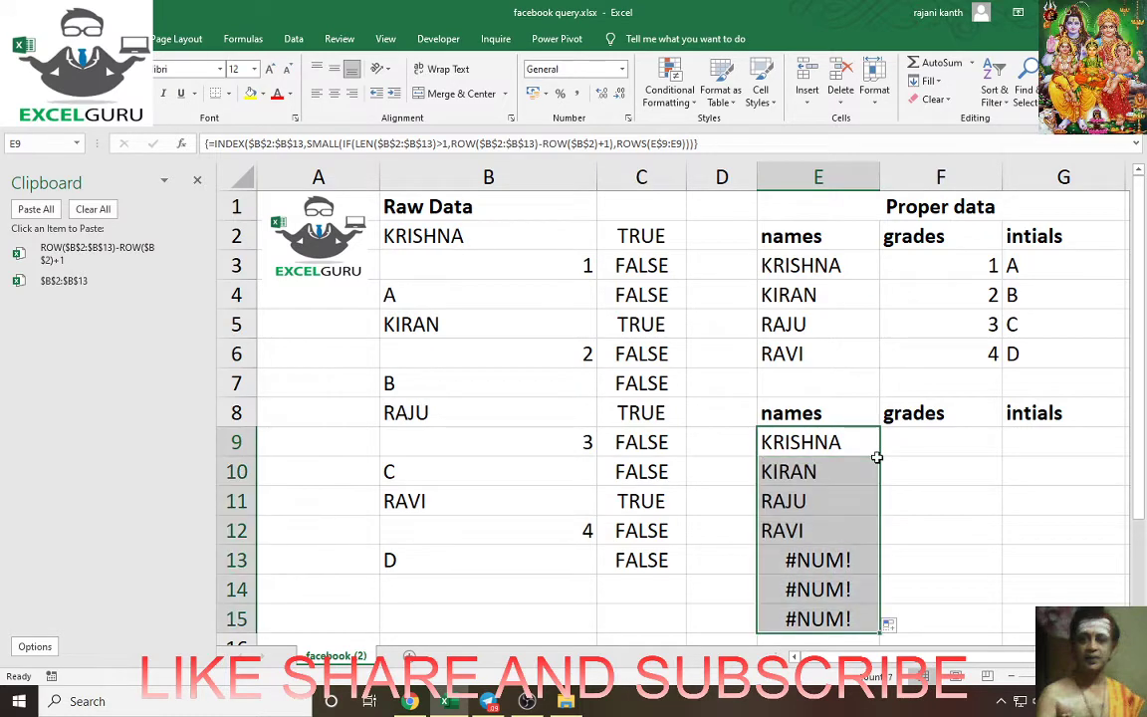
Wrap the INDEX formula in IFERROR(...,"") and fill down so blanks replace #NUM! errors.
click(822, 438)
key(F2)
click(773, 442)
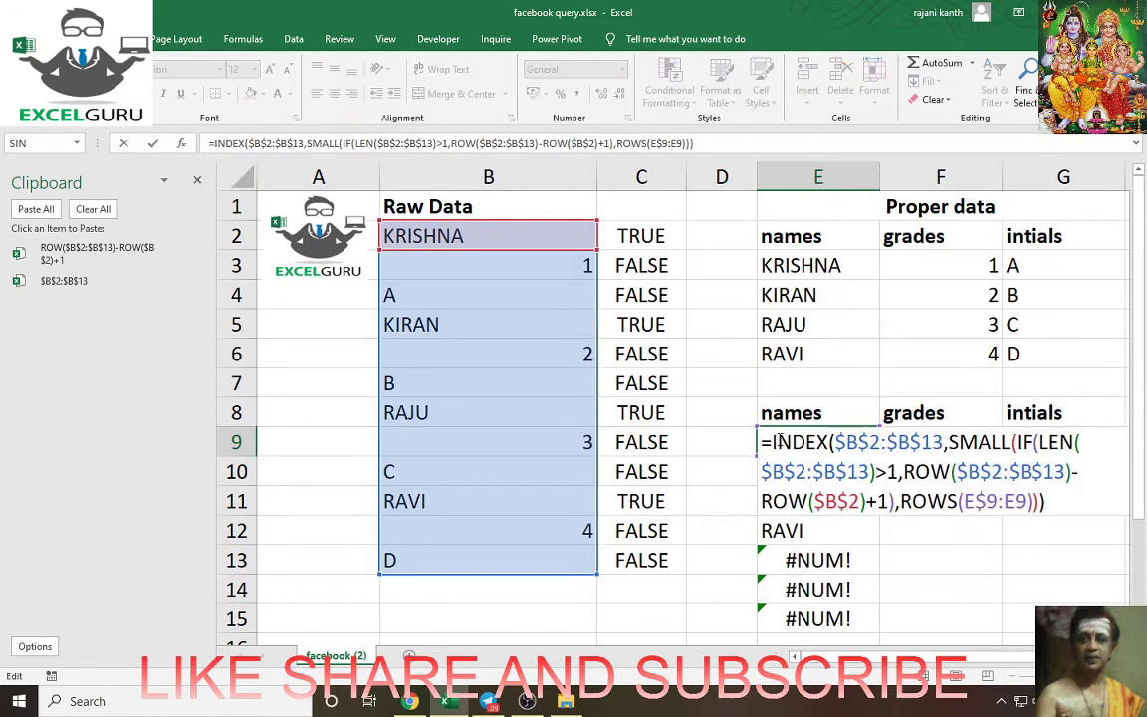
text(if)
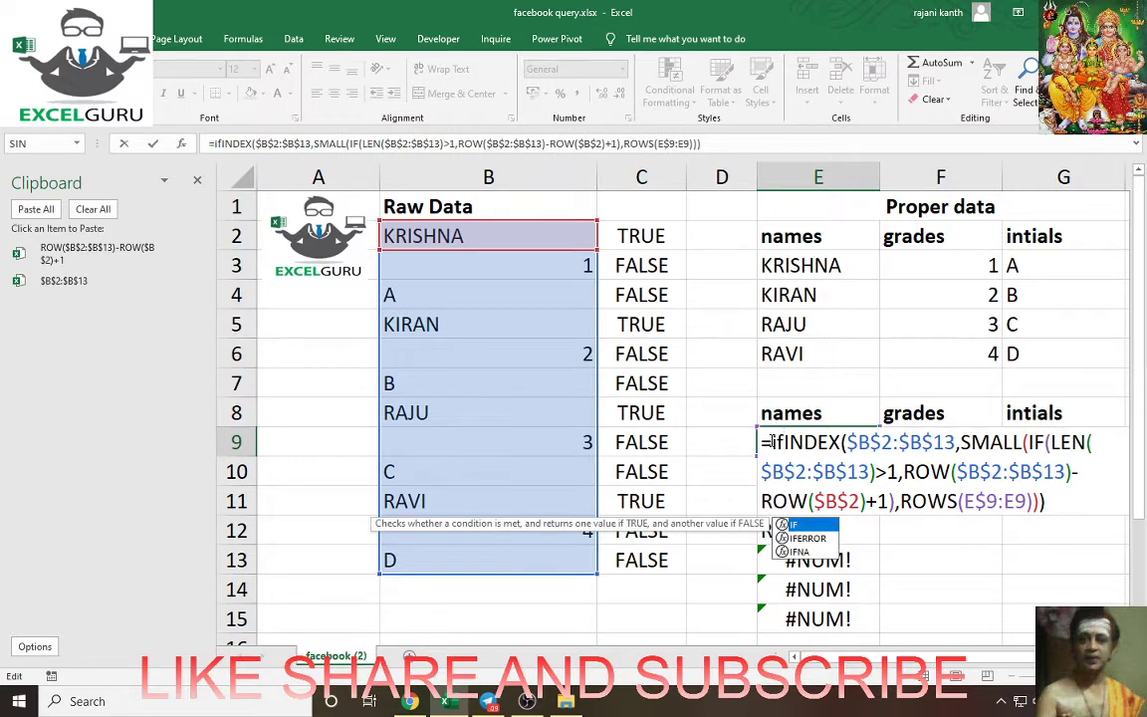
key(Down)
key(Tab)
click(1056, 498)
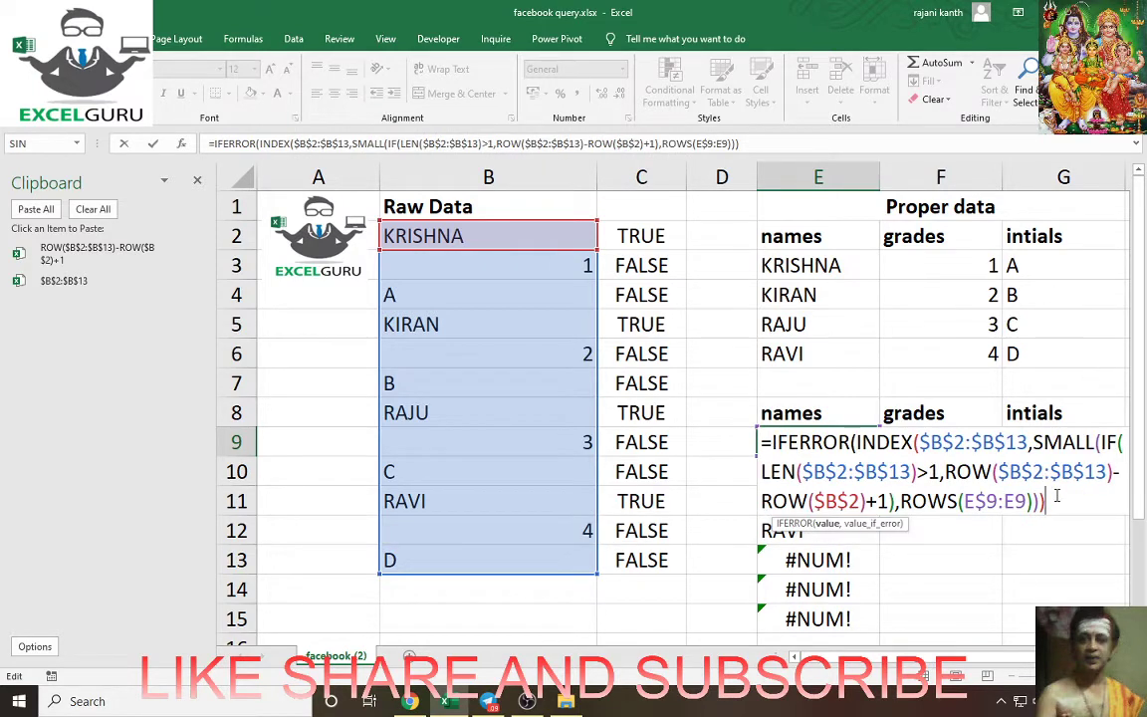
text(,""))
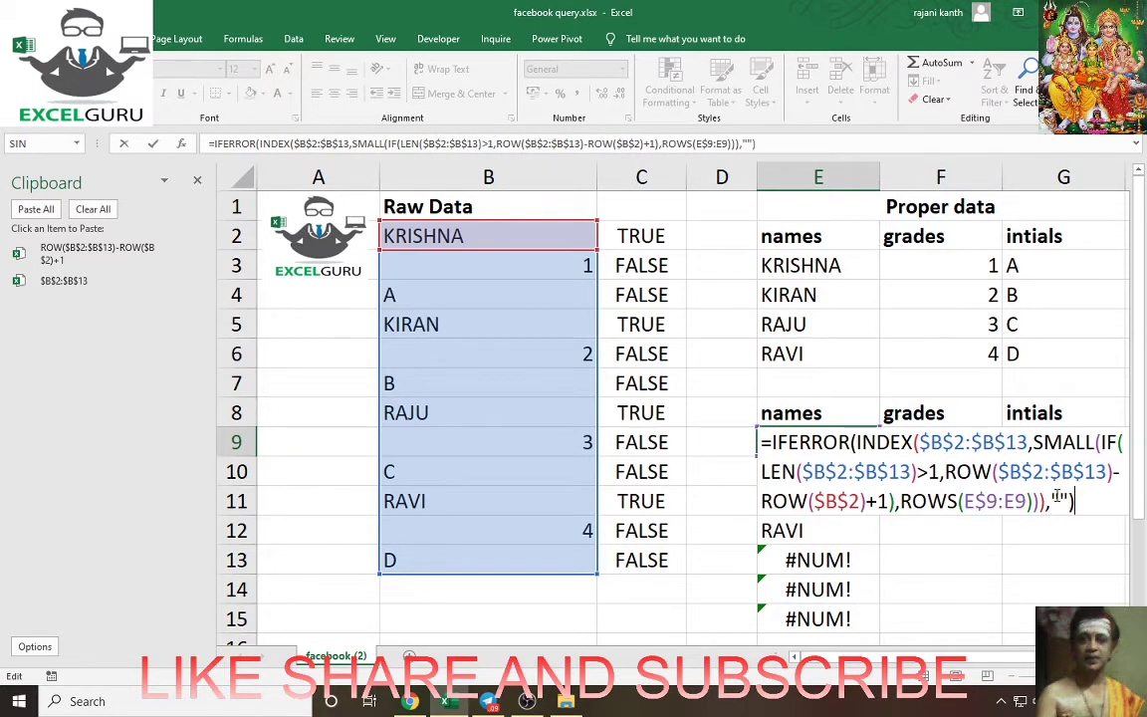
key(ctrl+Return)
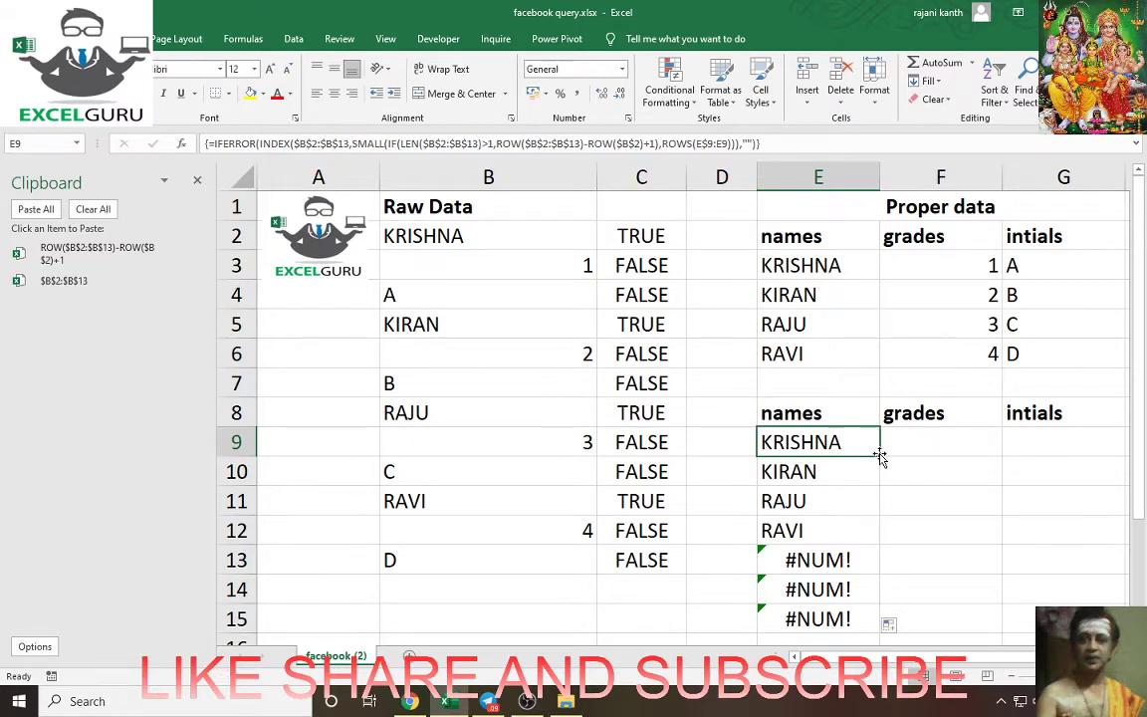
double_click(879, 454)
click(934, 438)
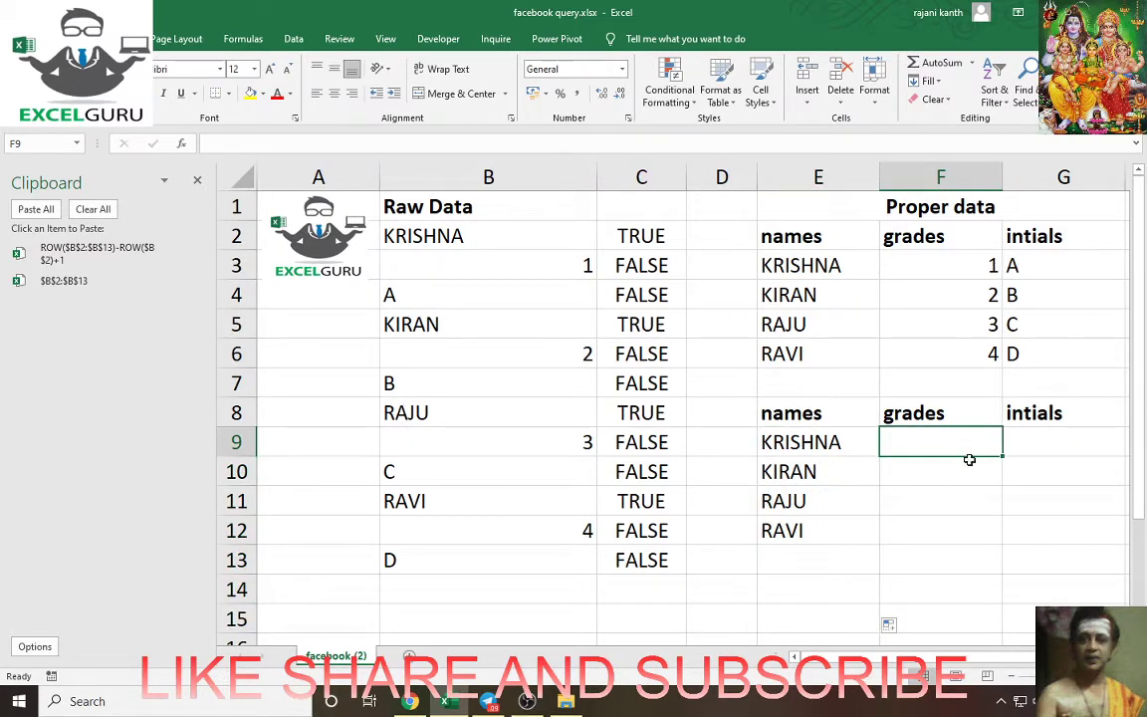
Enter =IF(ISNUMBER($B$2:$B$13),ROW($B$2:$B$13)-ROW($B$2)+1) in F9 as an array formula, filled to F15.
text(=)
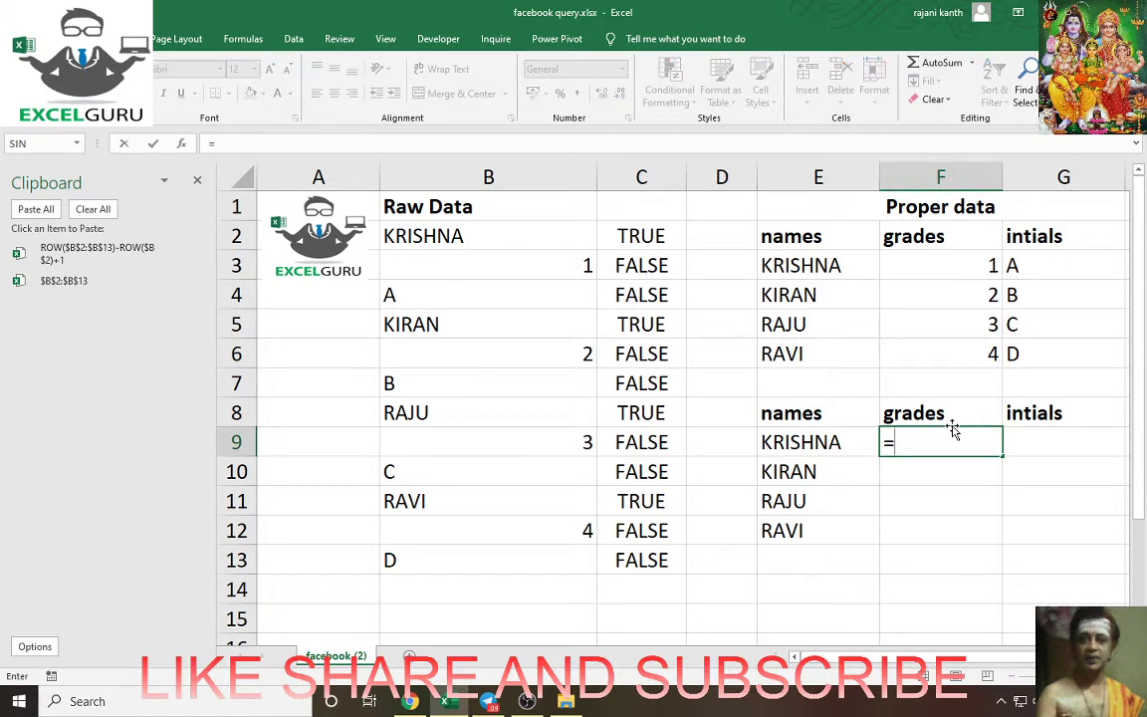
text(if(is)
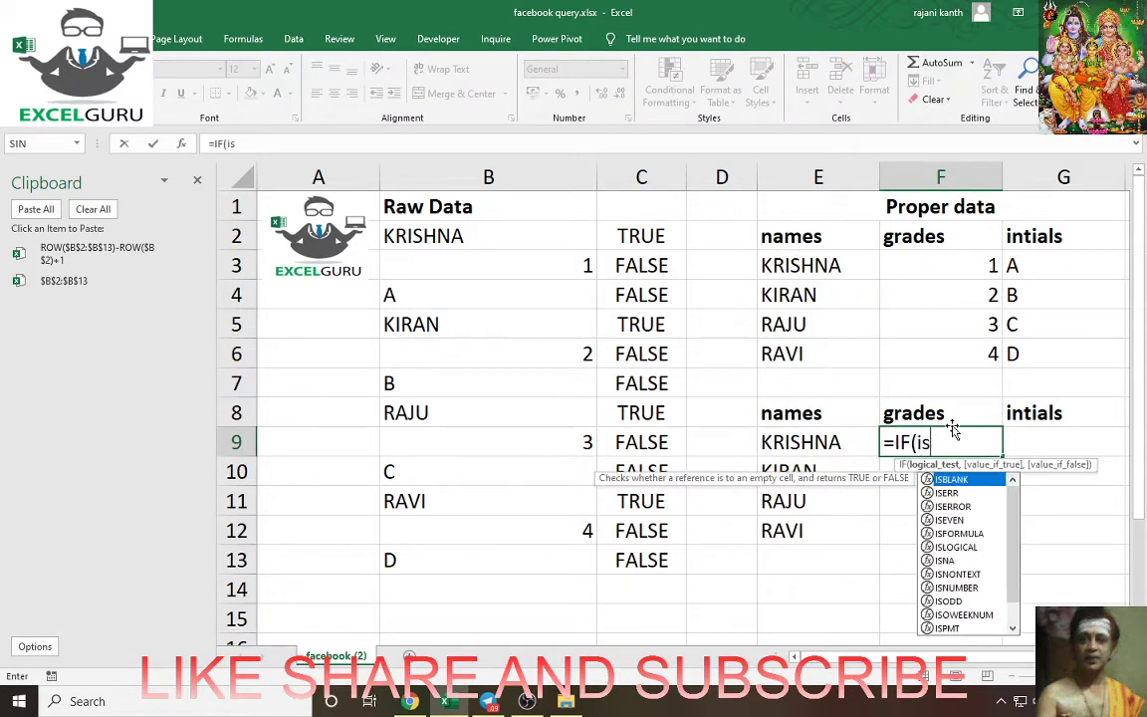
text(number)
key(Tab)
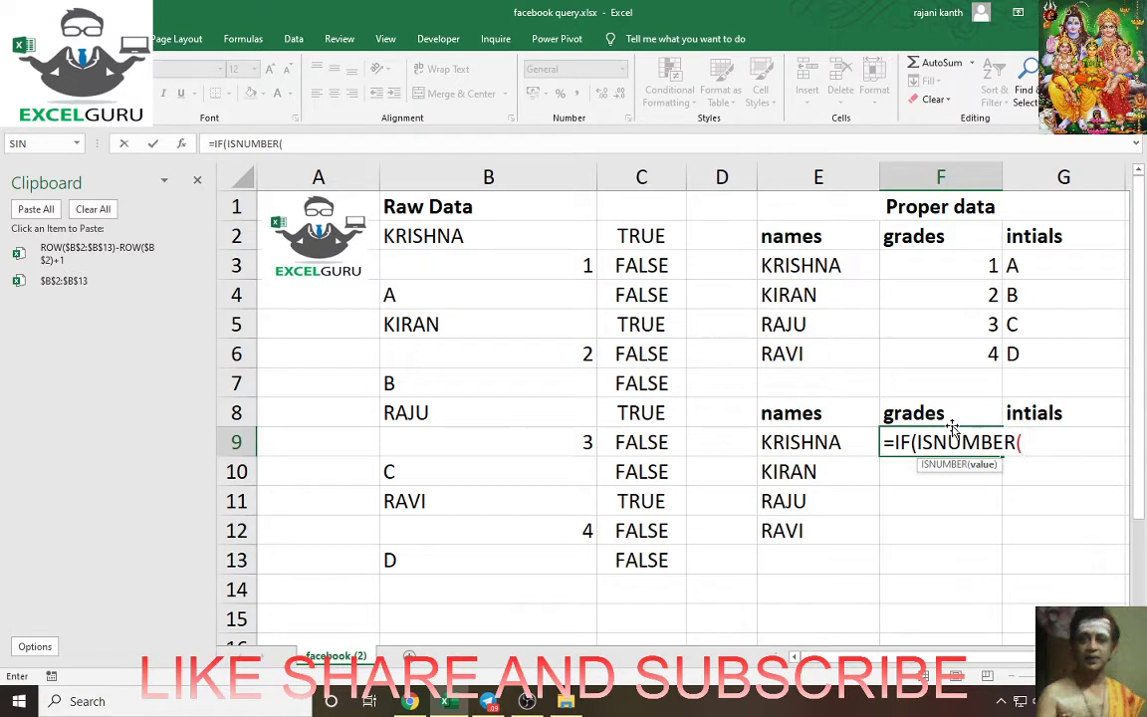
drag(468, 231, 503, 553)
key(F4)
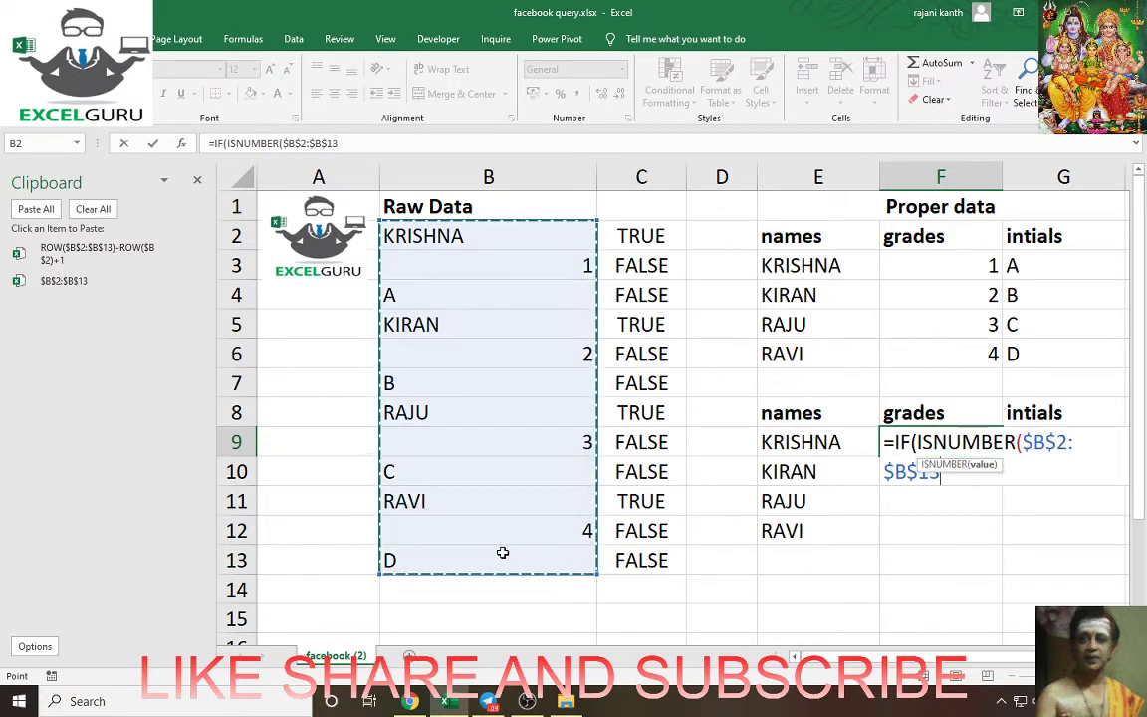
text(),)
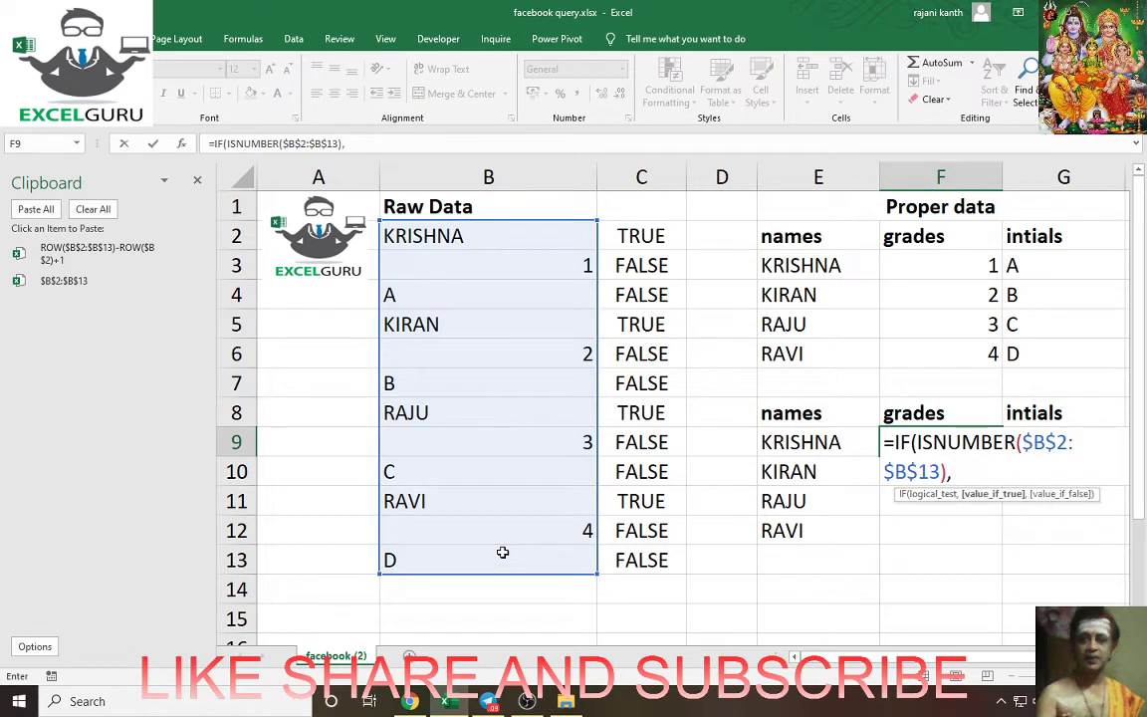
click(100, 255)
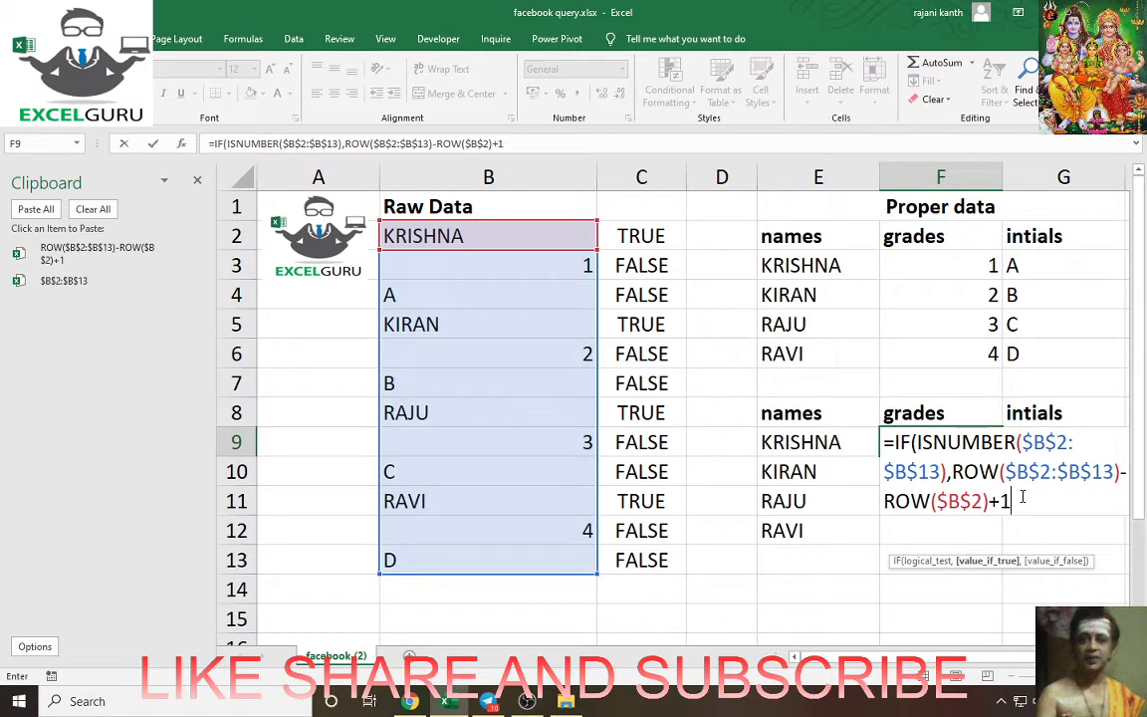
text())
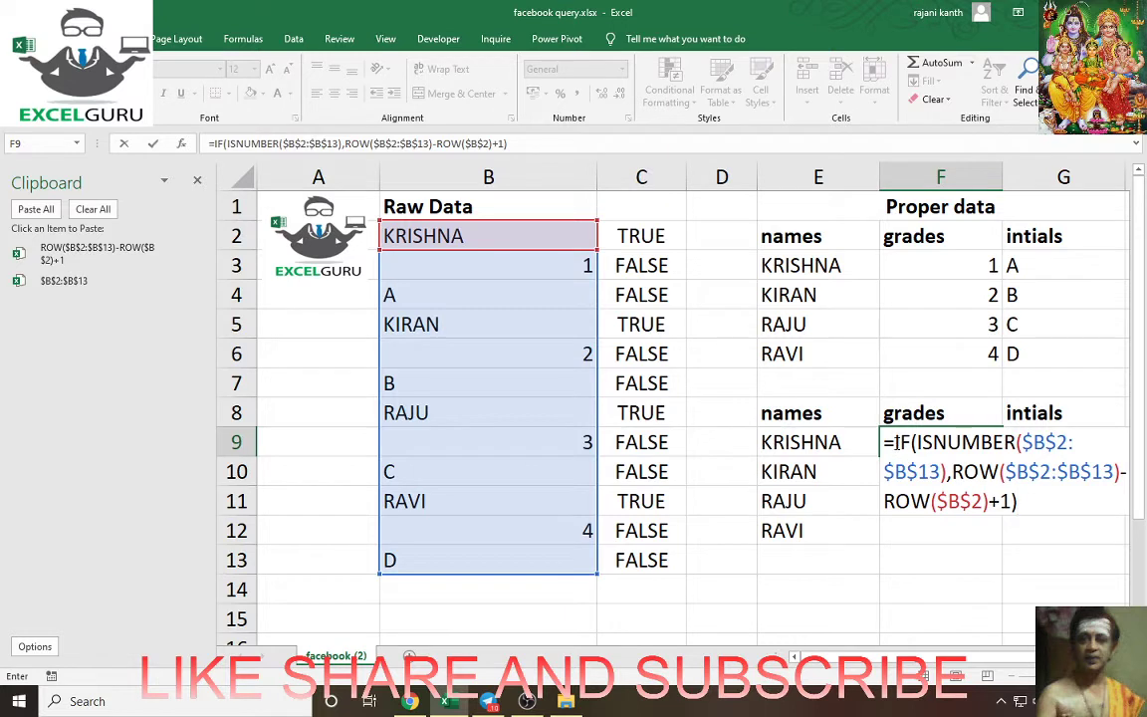
key(ctrl+shift+Return)
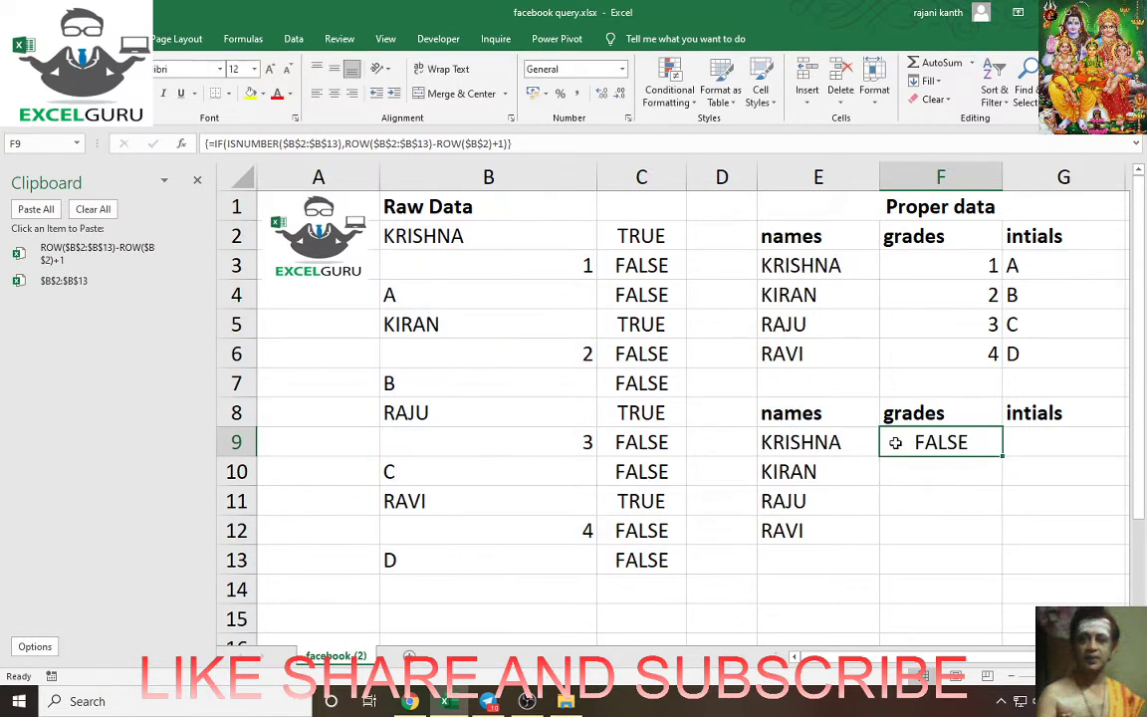
double_click(1004, 456)
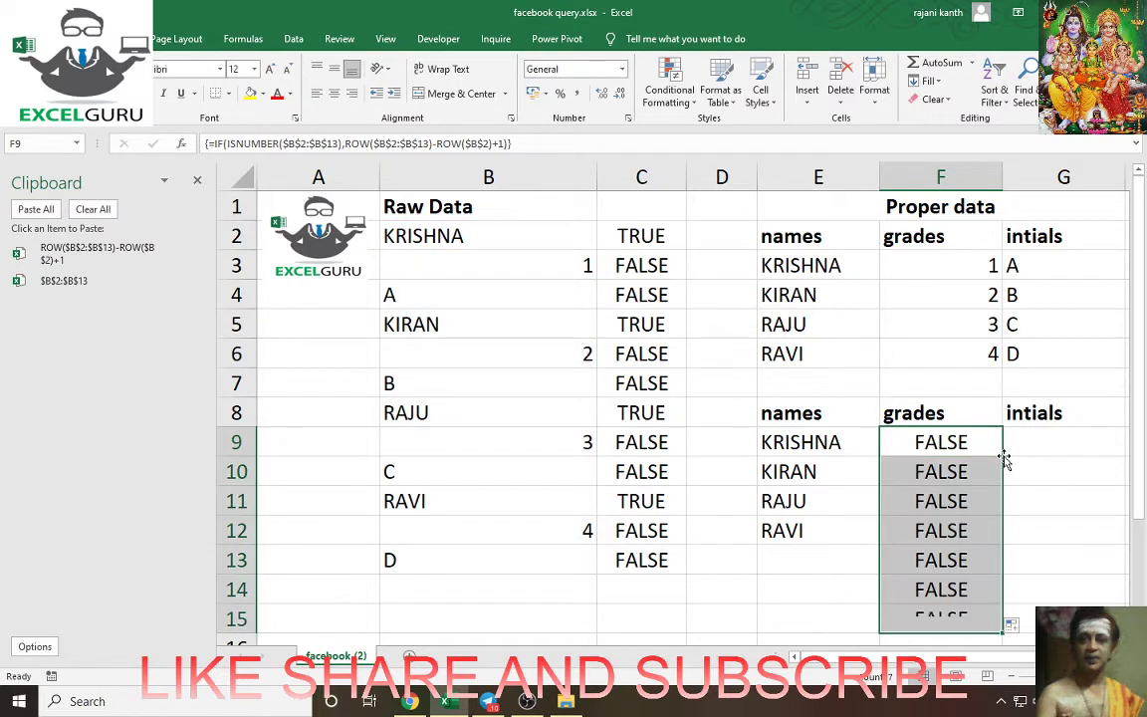
click(934, 434)
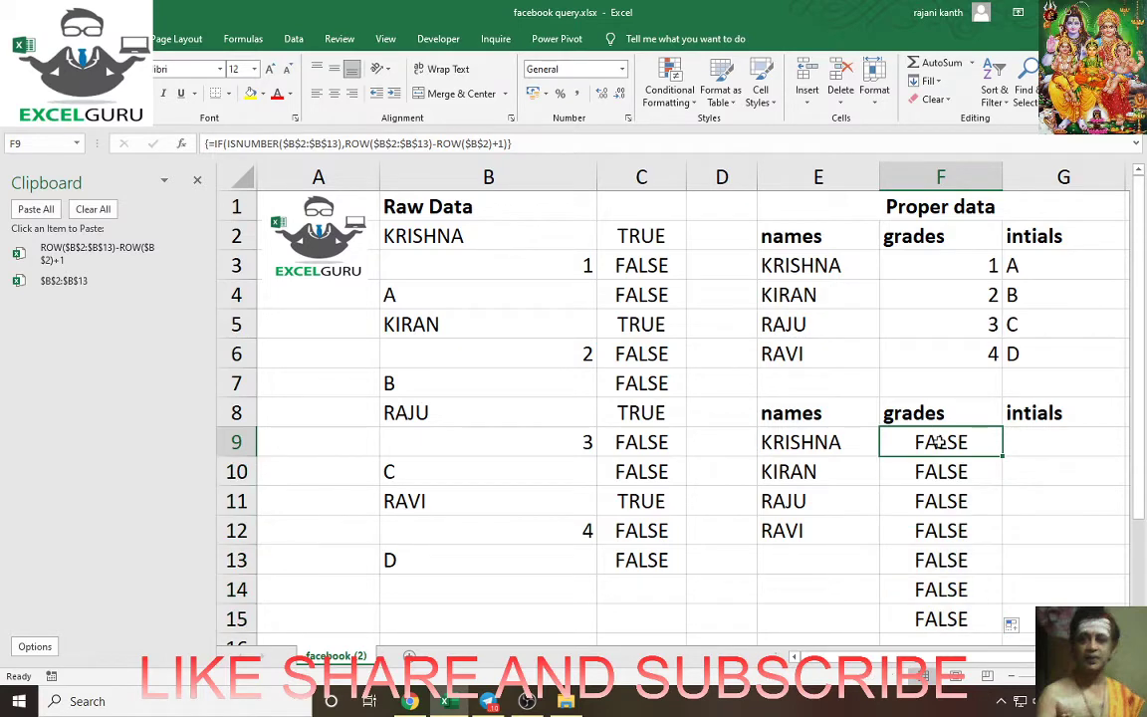
key(F2)
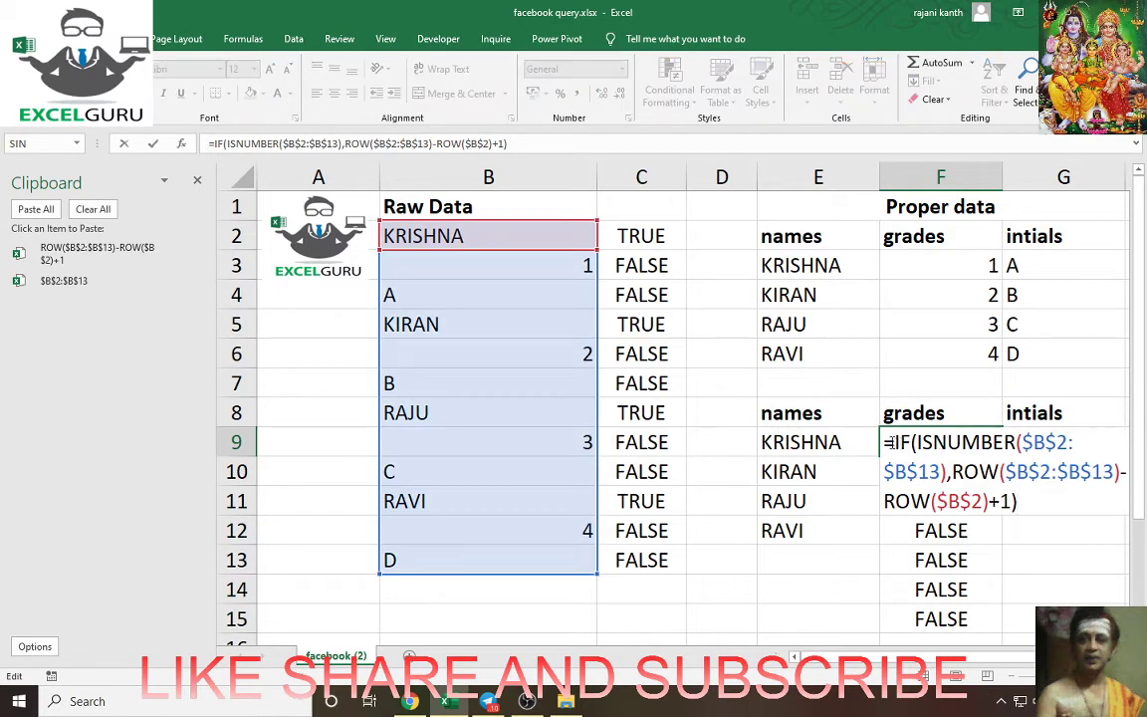
Preview F9's formula as an evaluated array with F9, then restore the formula.
drag(884, 442, 1057, 533)
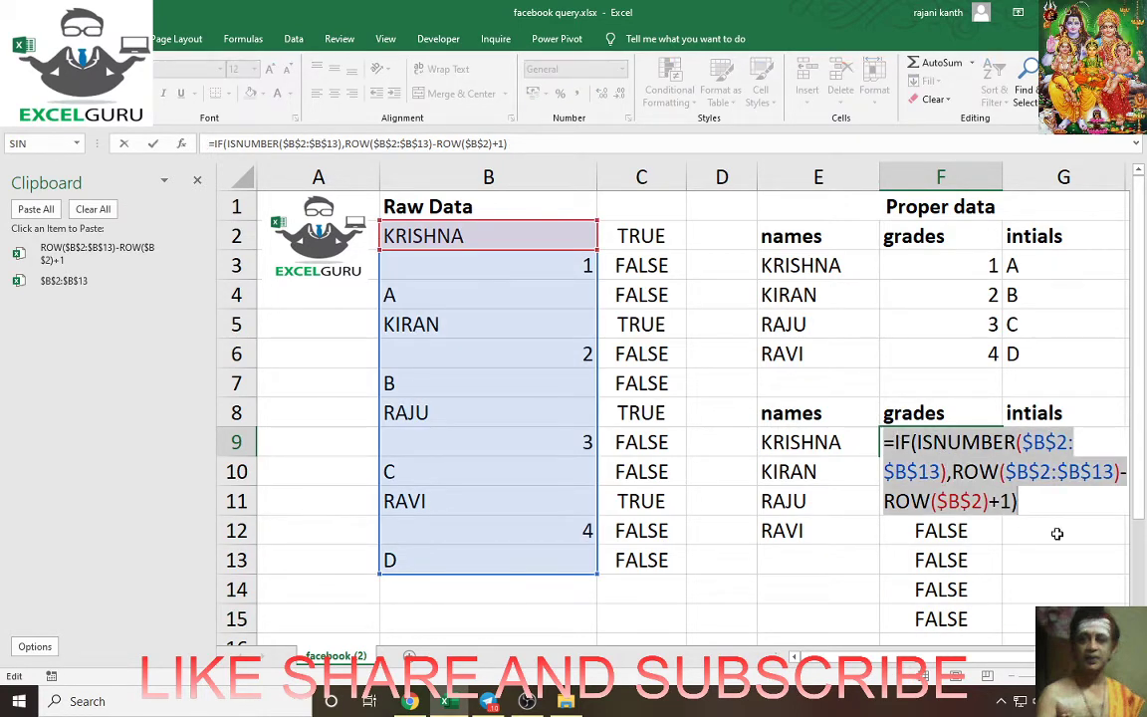
key(F9)
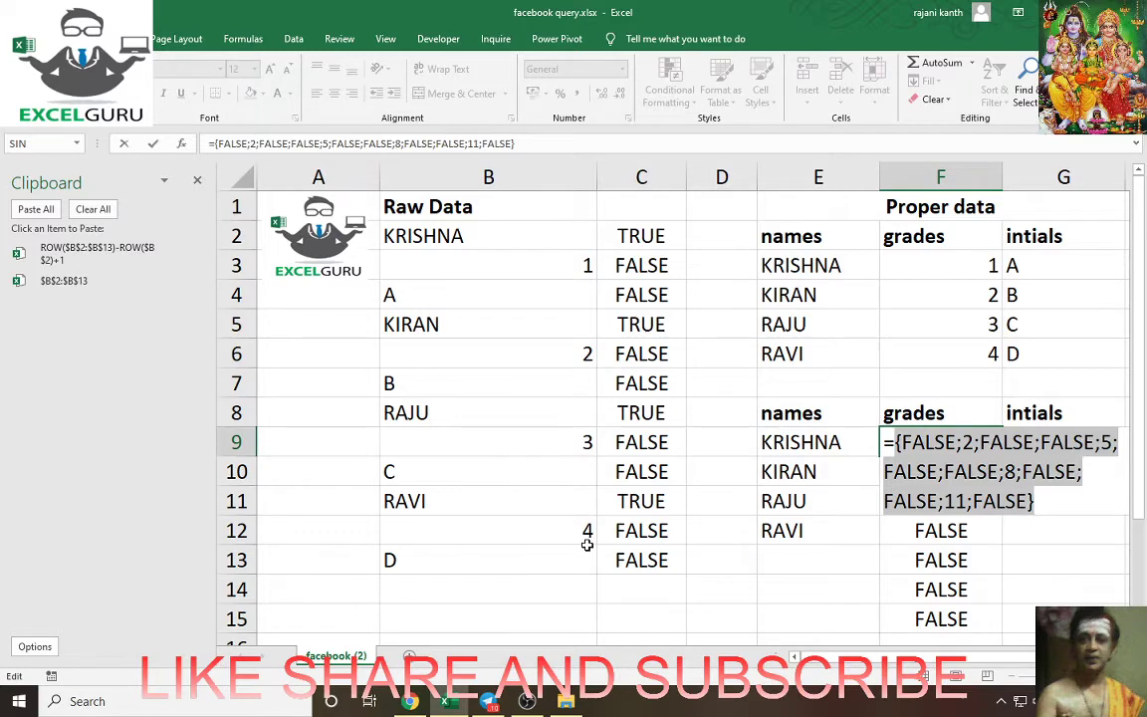
key(ctrl+z)
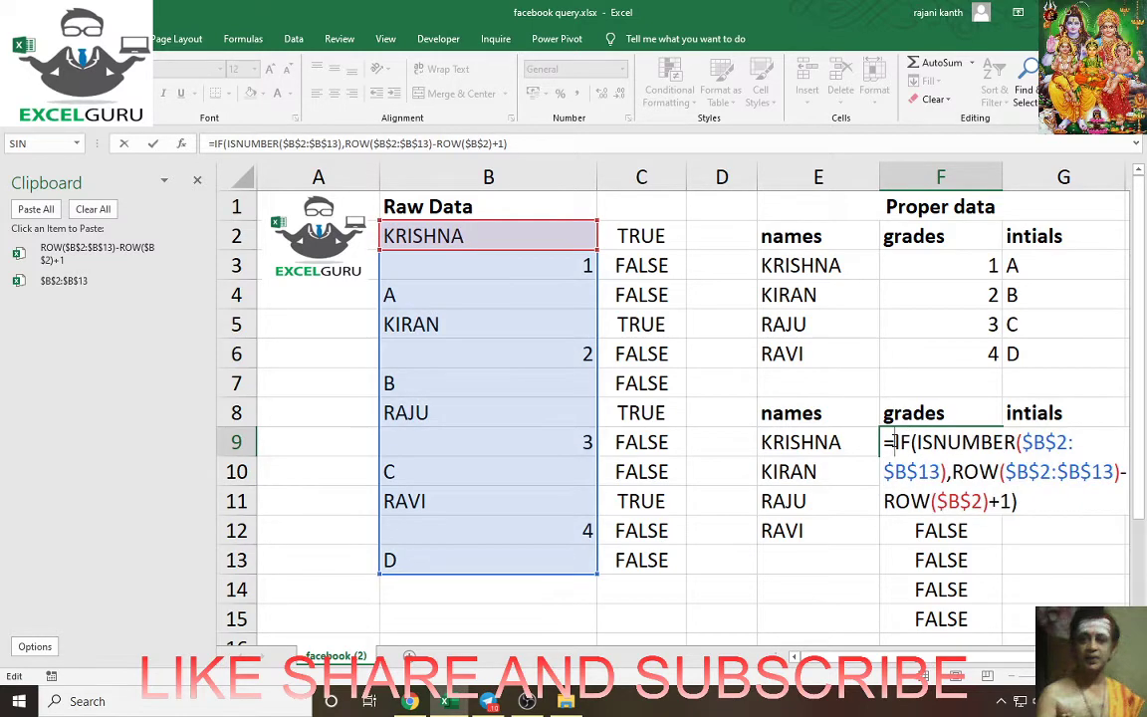
Wrap F9's formula as INDEX($B$2:$B$13,…,ROWS(F$9:F9)) array formula, returning KRISHNA.
text(index)
key(Tab)
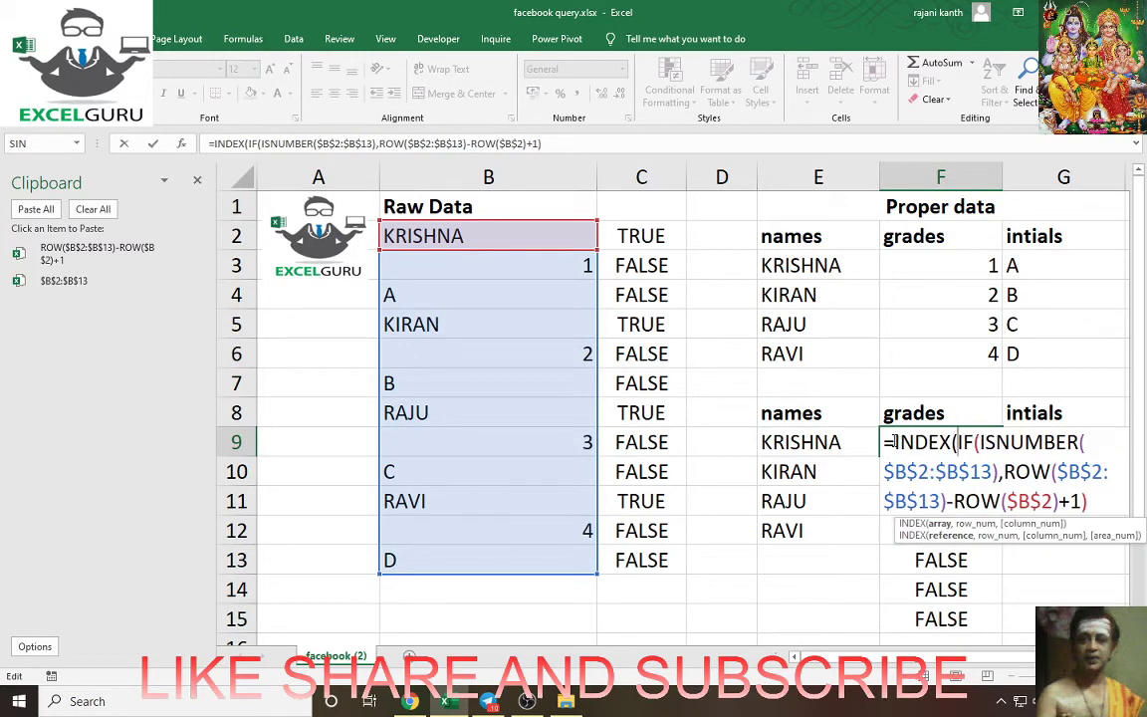
click(64, 280)
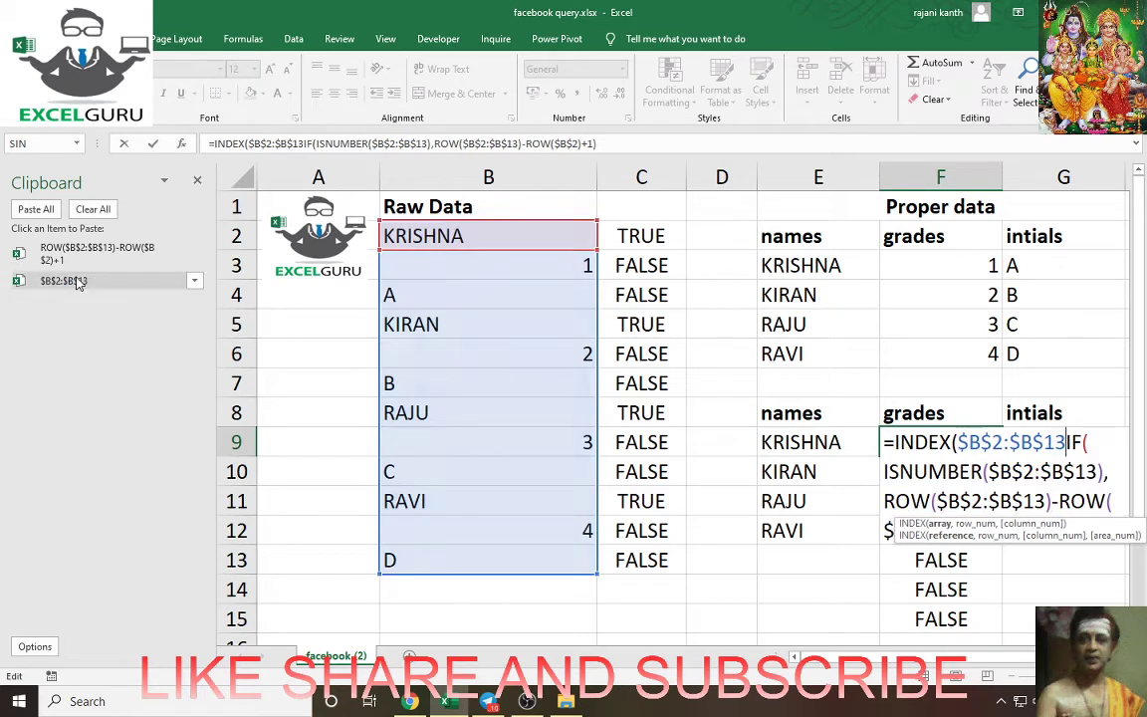
text(,)
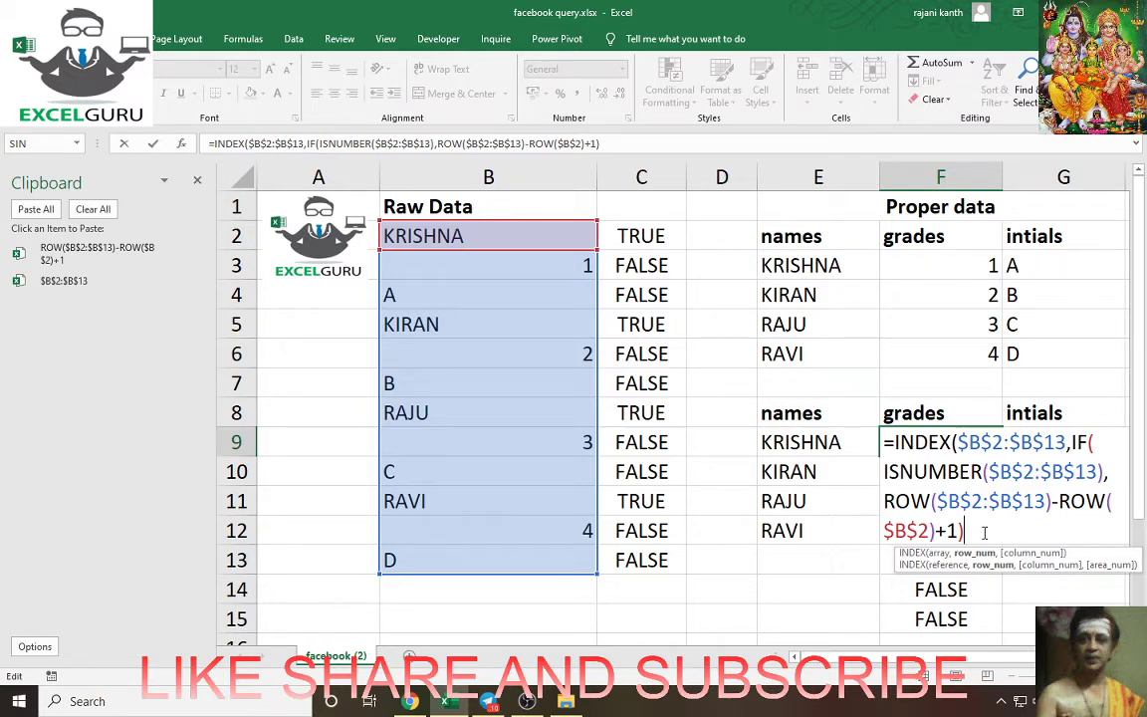
text(,)
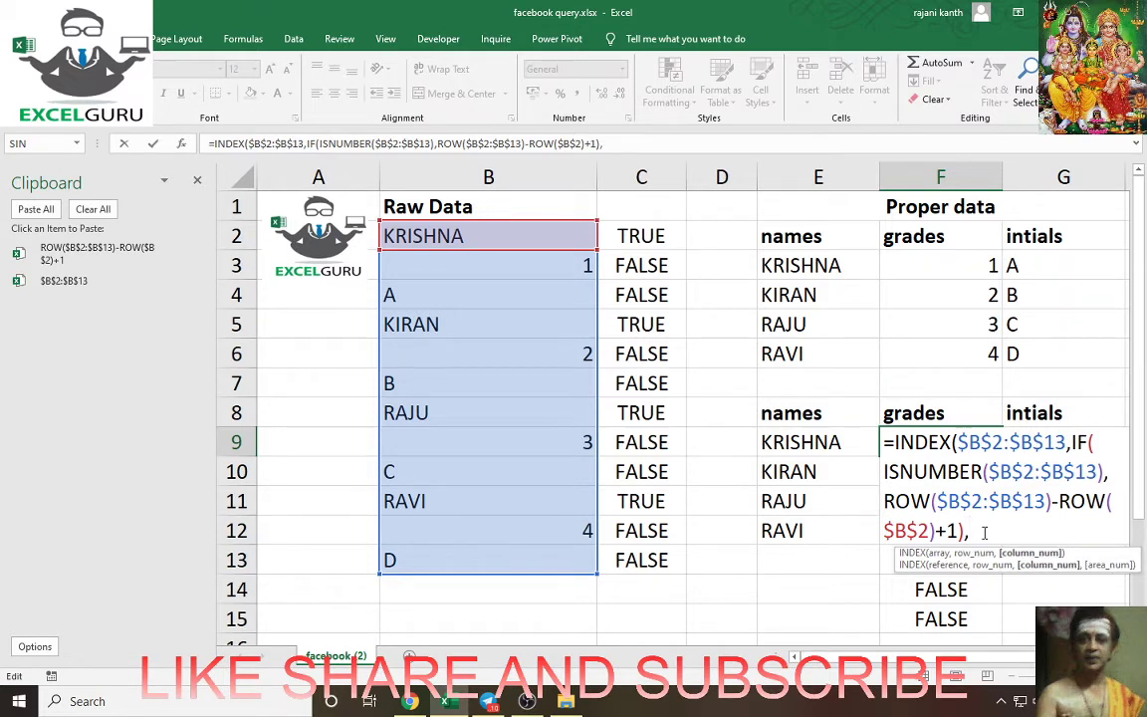
text(rows)
key(Tab)
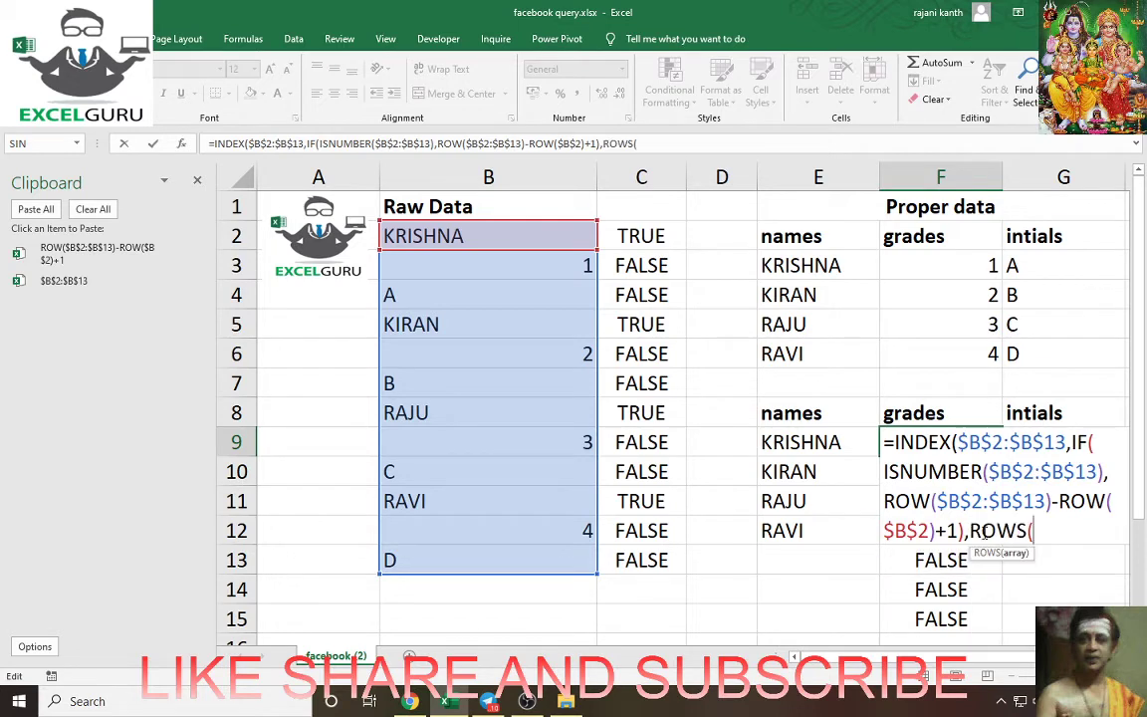
text(f$)
text(9:f9)
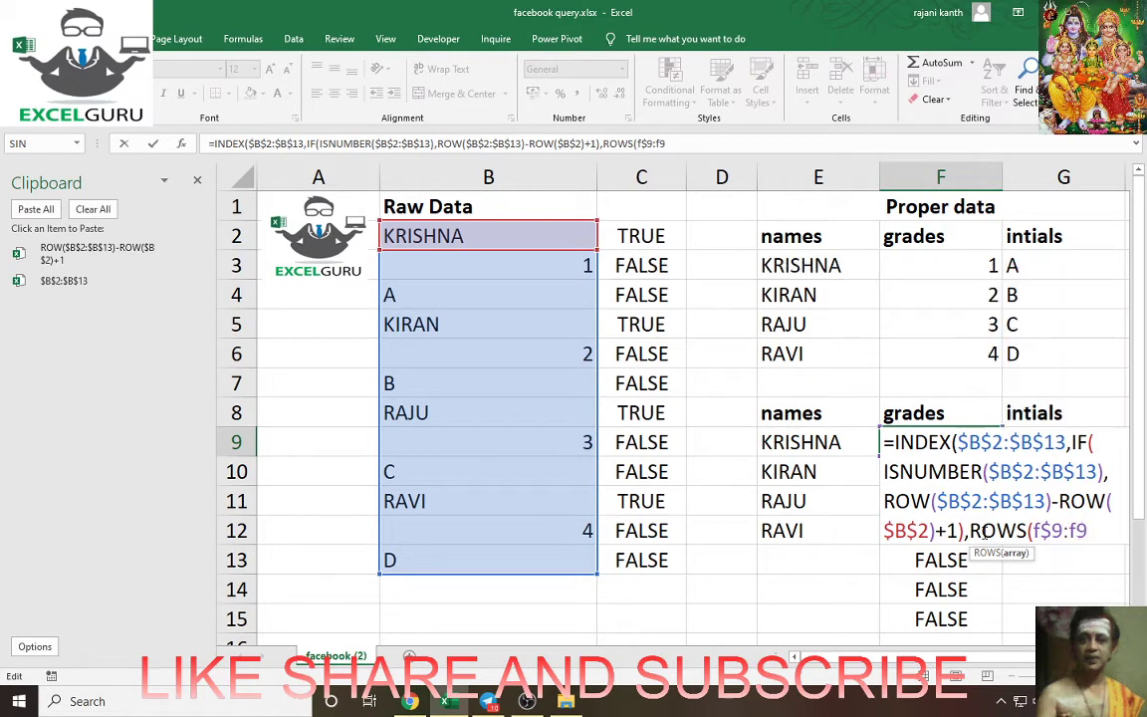
text()))
key(ctrl+shift+Return)
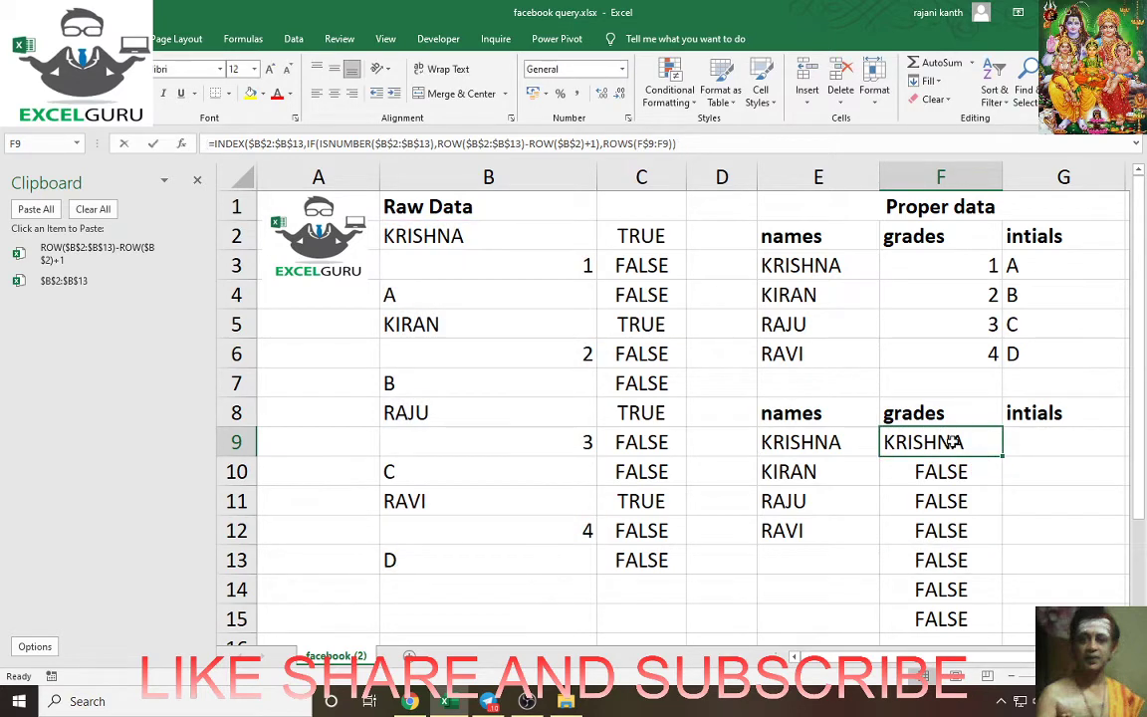
key(F2)
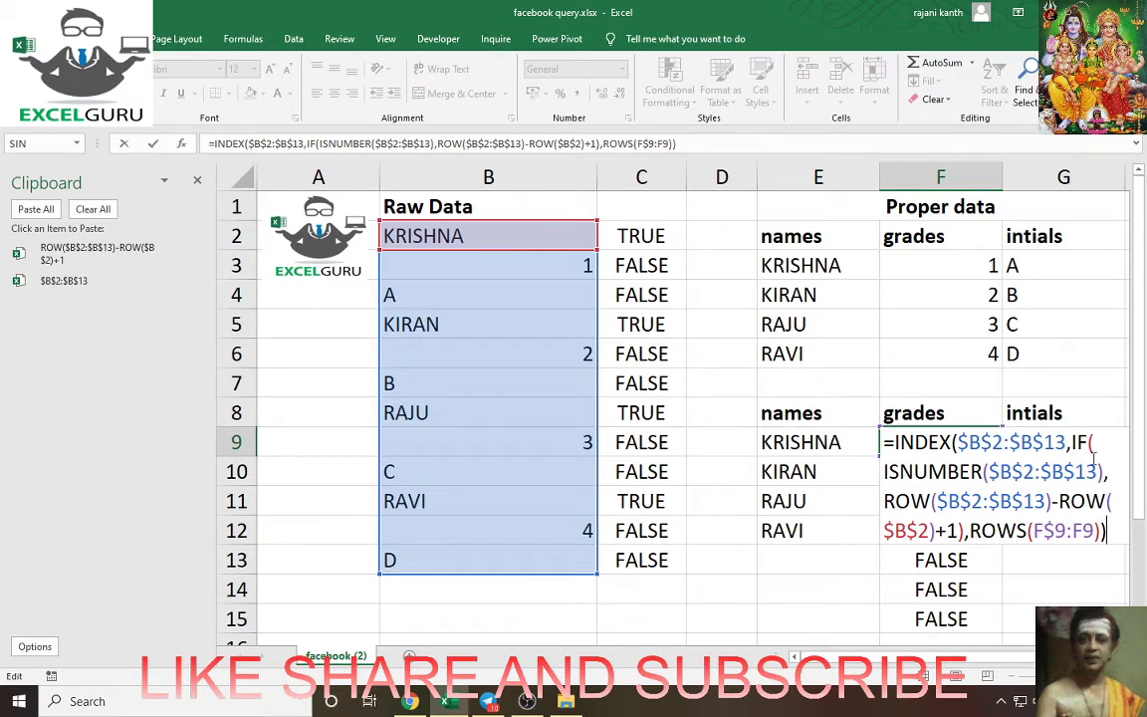
Evaluate the ISNUMBER test inside the IF to preview its TRUE/FALSE array, then revert it.
click(1040, 553)
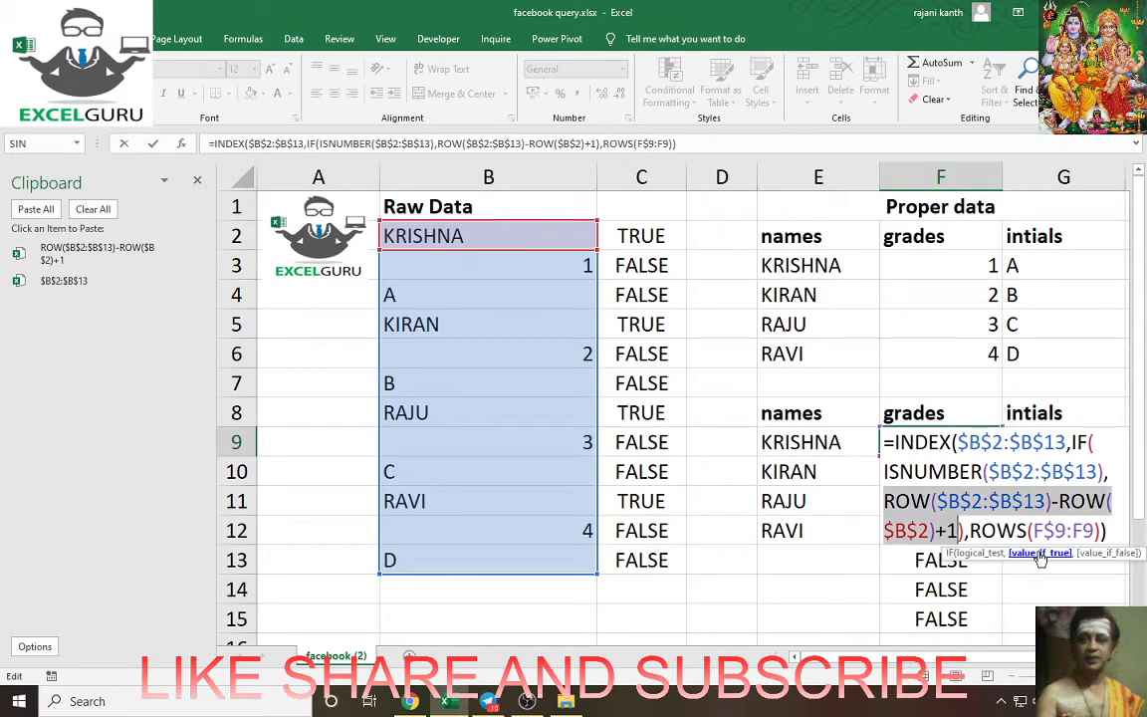
click(981, 552)
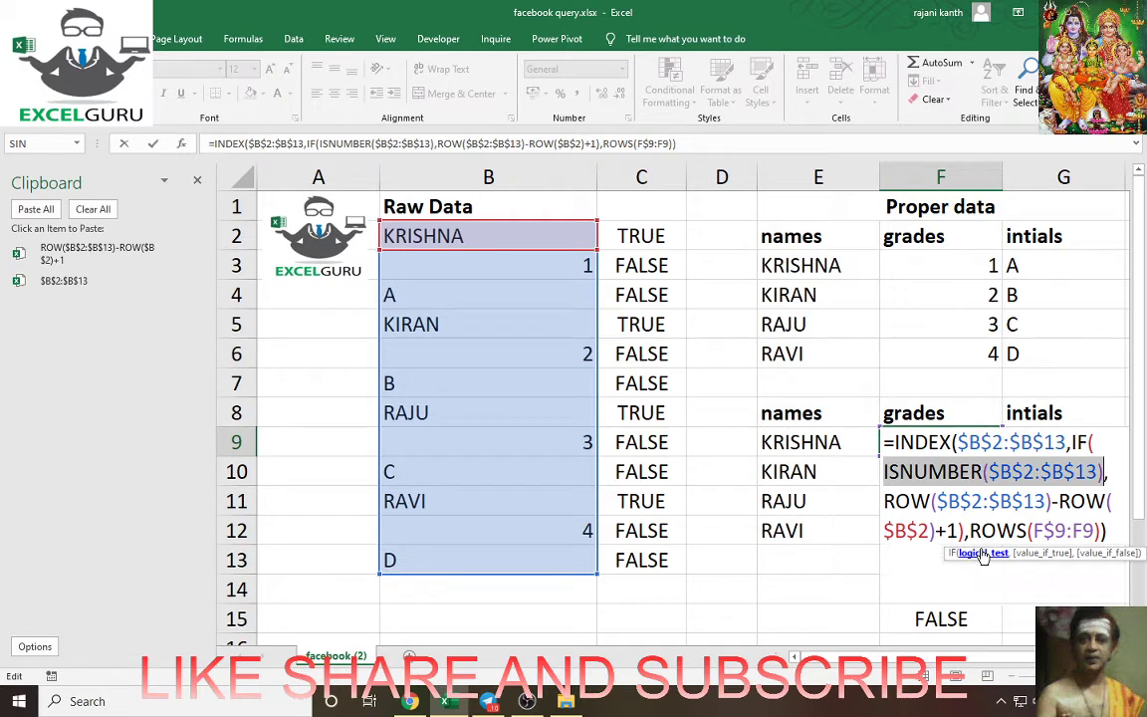
key(F9)
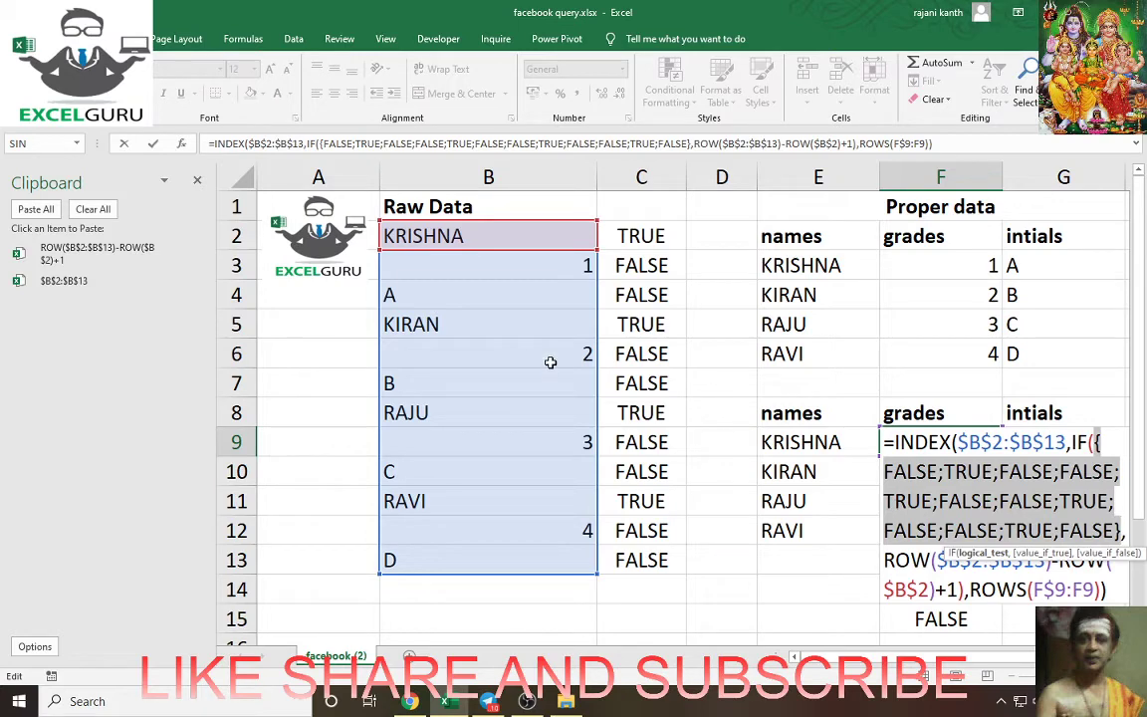
key(ctrl+z)
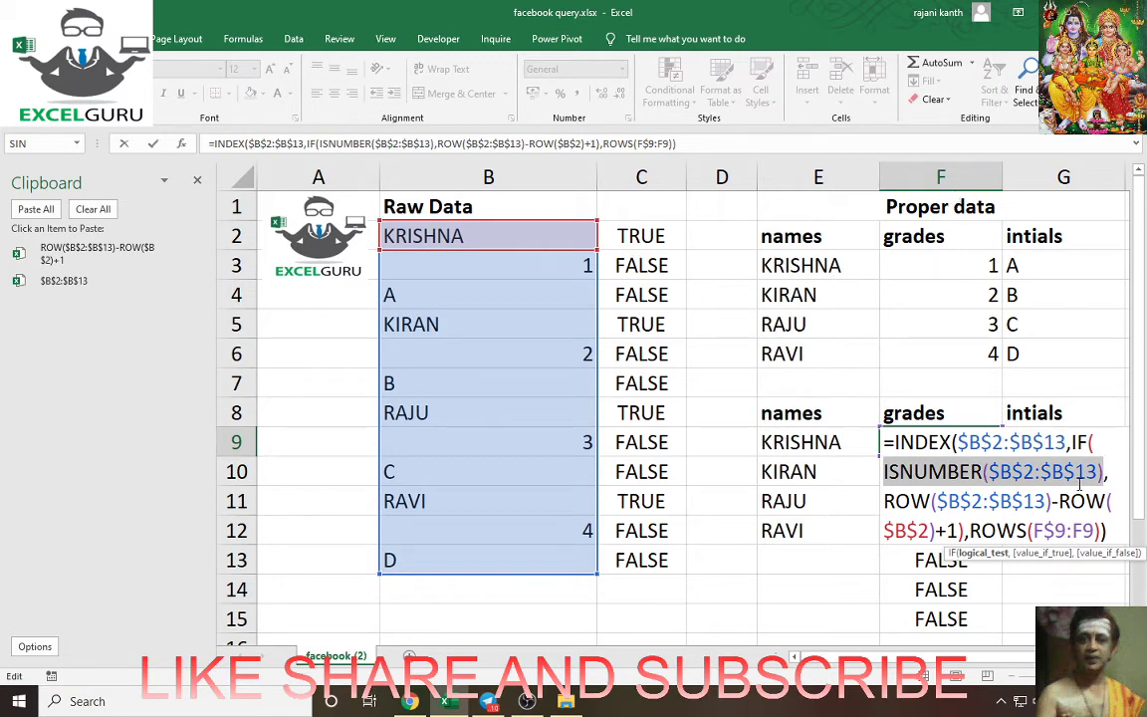
Re-commit F9 as an array formula and fill it down to F15.
key(ctrl+shift+Return)
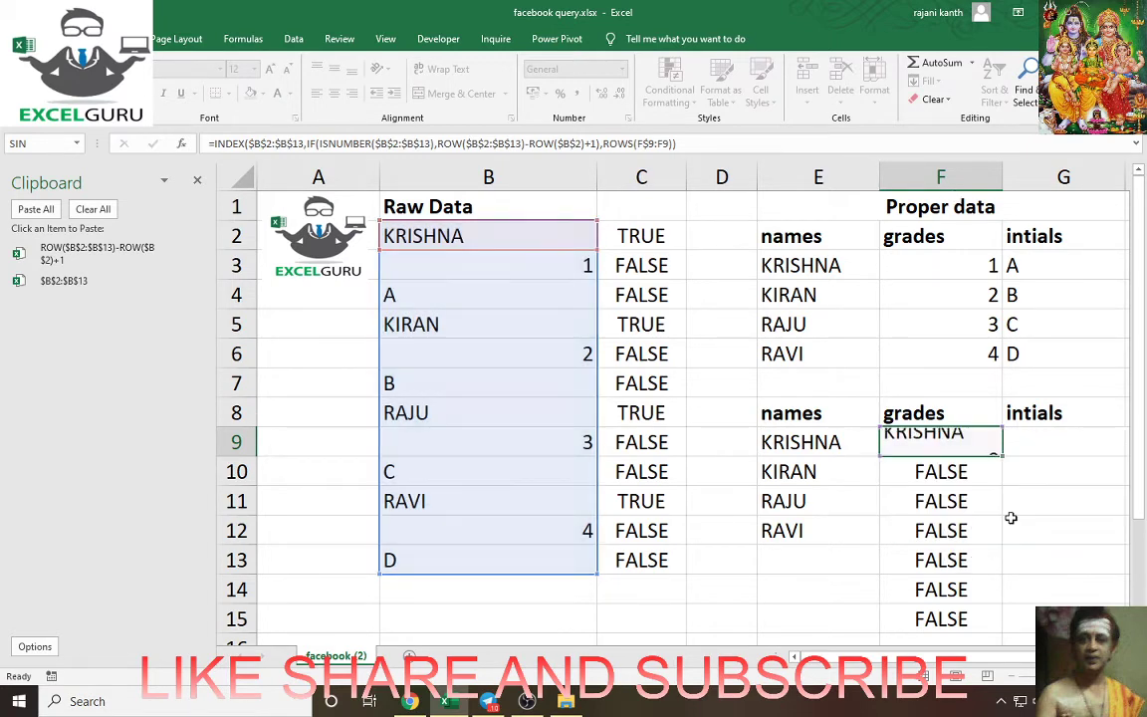
double_click(1002, 458)
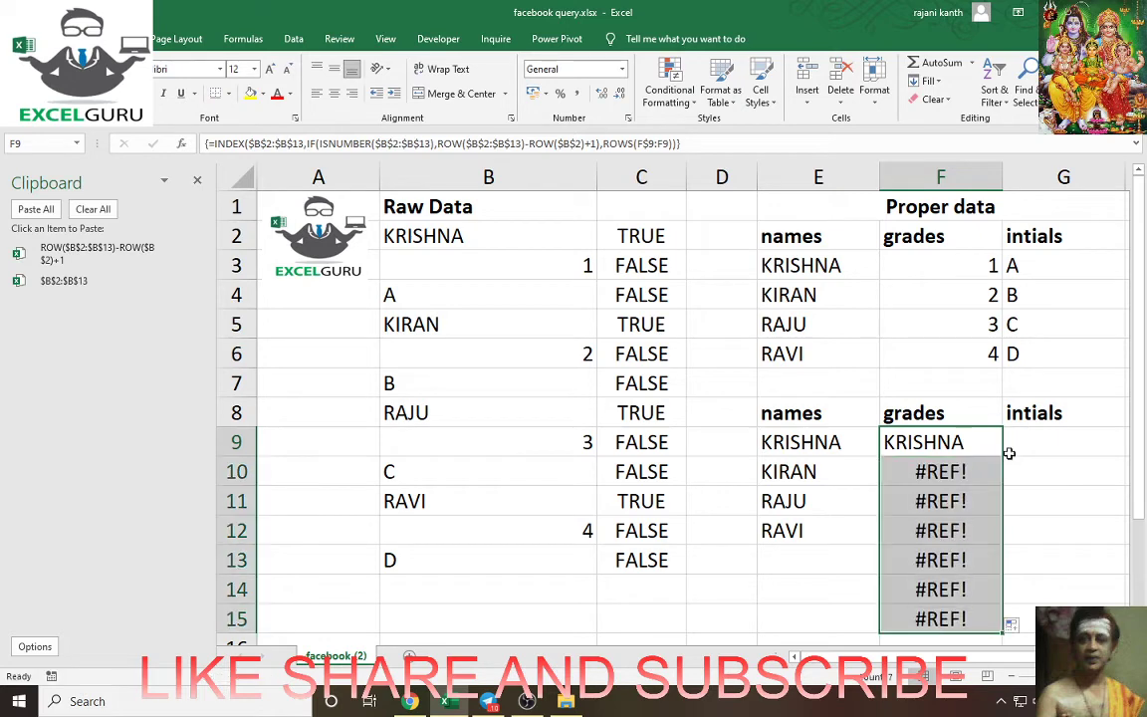
click(973, 444)
double_click(973, 444)
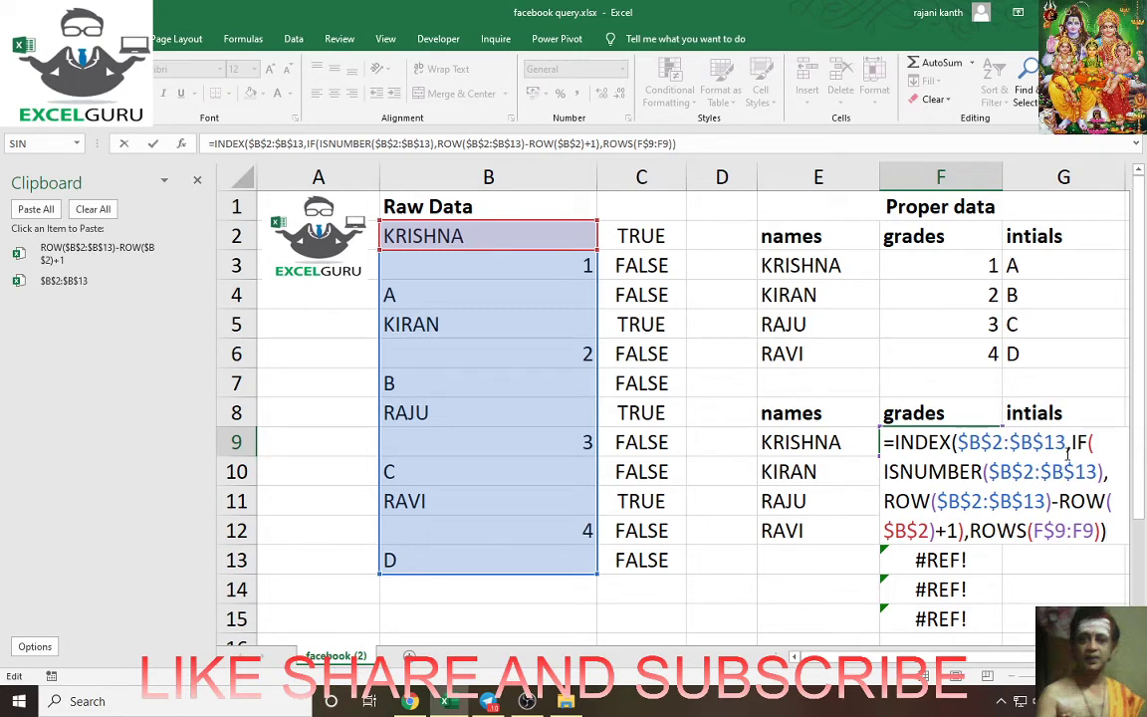
drag(944, 665, 971, 665)
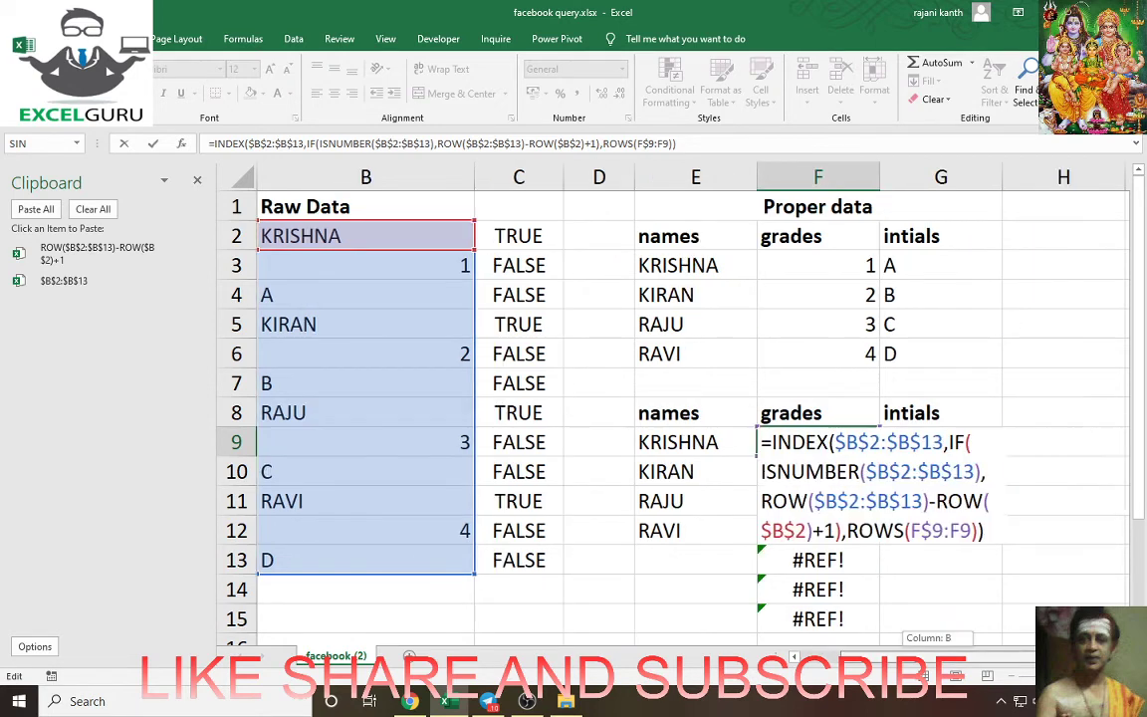
click(971, 441)
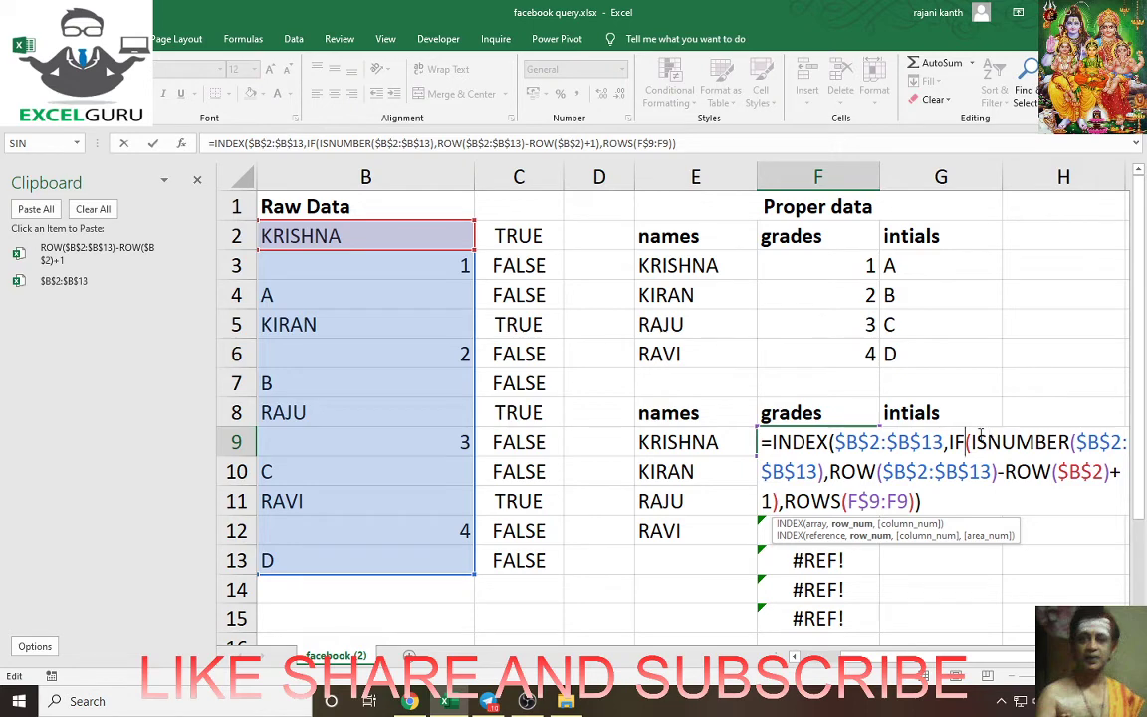
click(971, 442)
click(981, 525)
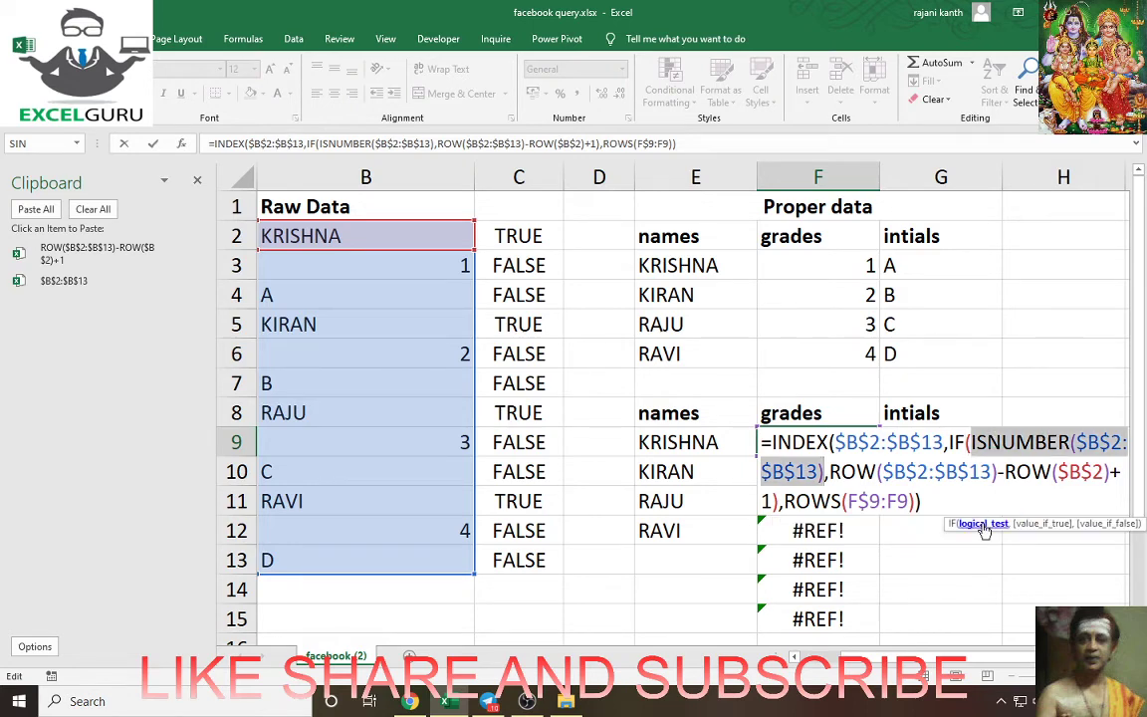
key(F9)
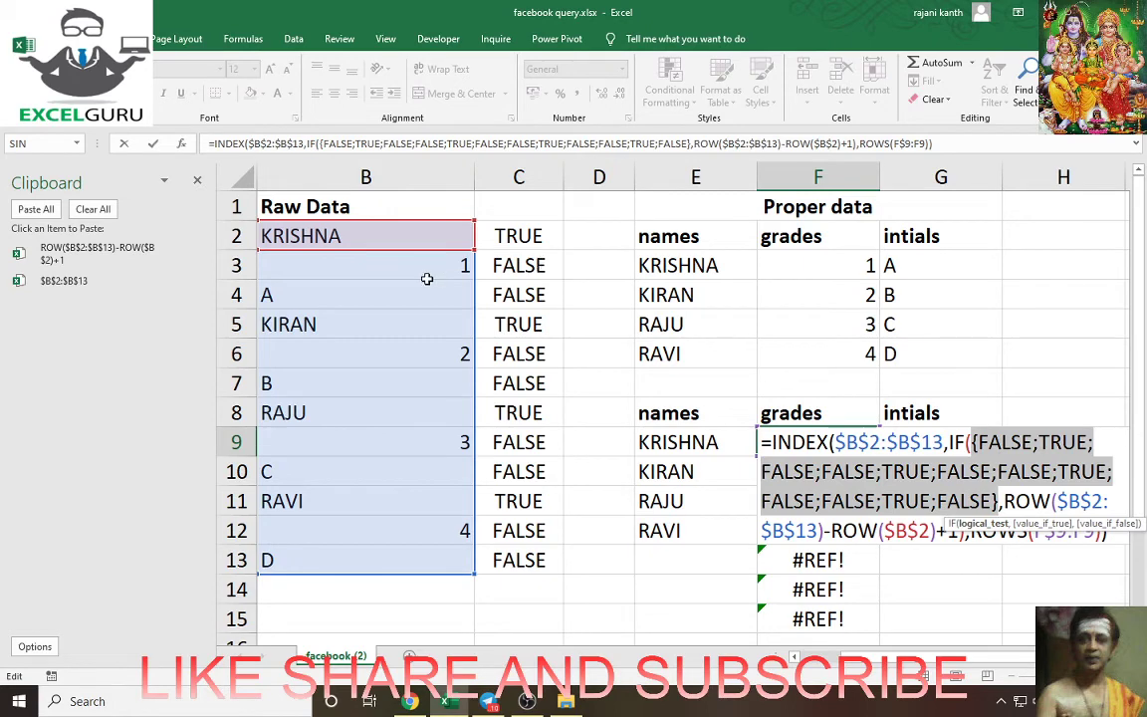
key(ctrl+z)
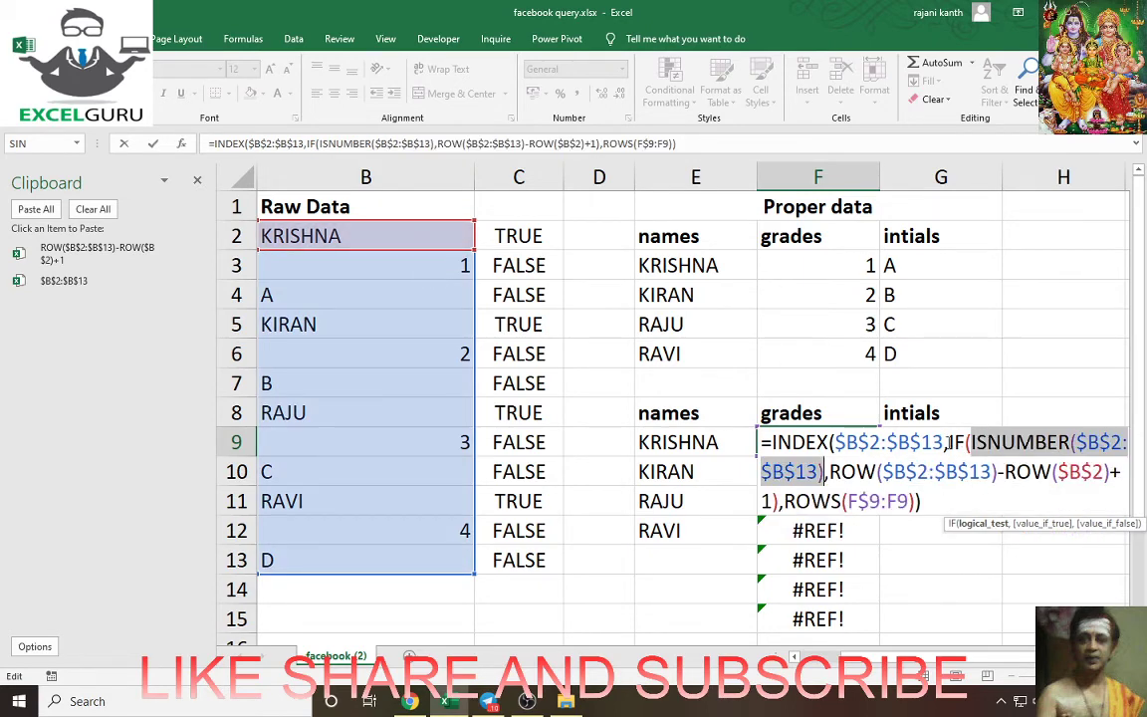
Wrap F9's IF in SMALL as an array formula and fill to F15, listing grades 1–4.
click(948, 442)
text(small)
key(Tab)
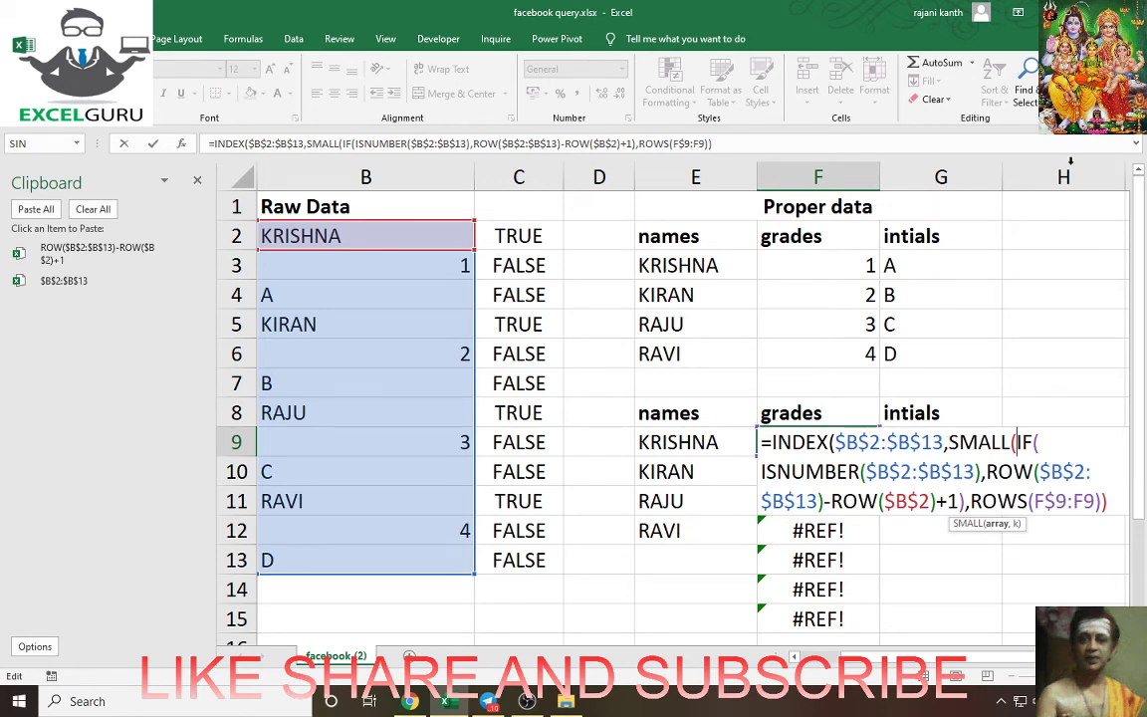
text())
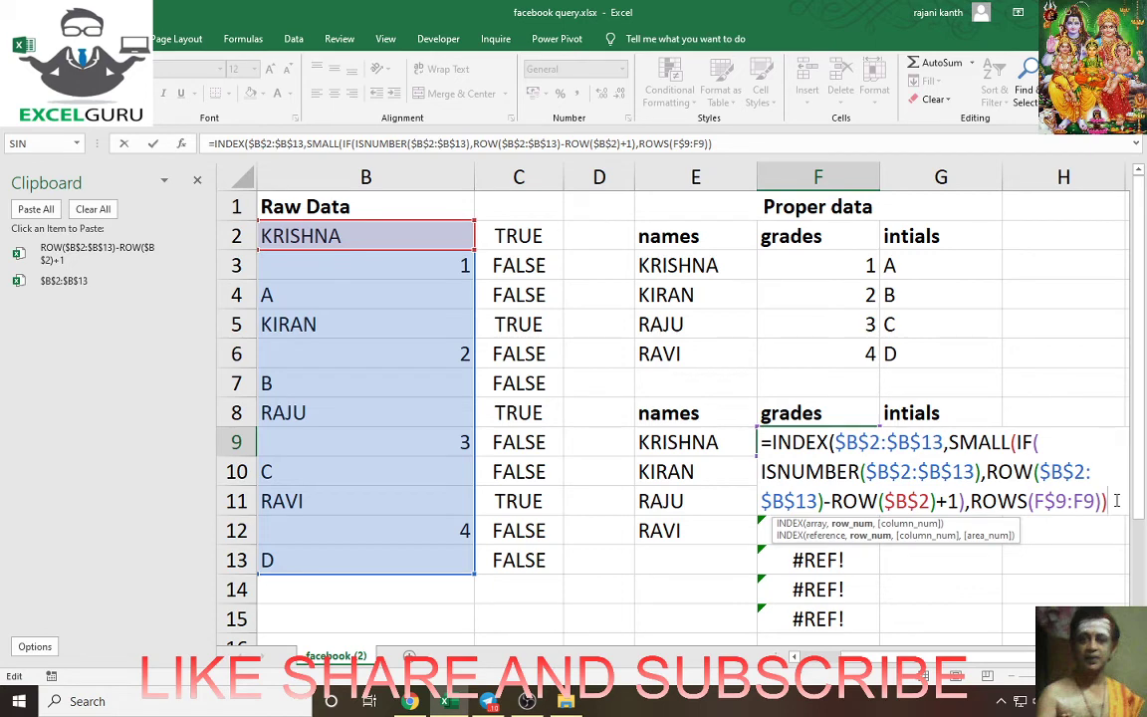
text())
key(ctrl+shift+Return)
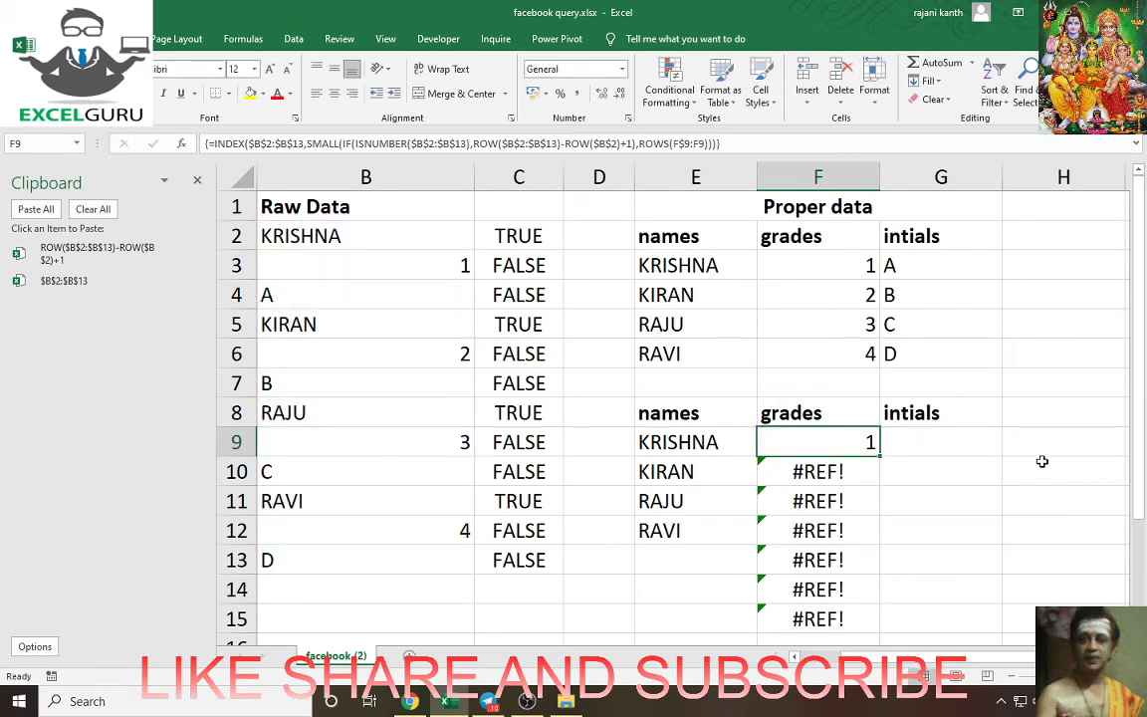
drag(873, 458, 873, 619)
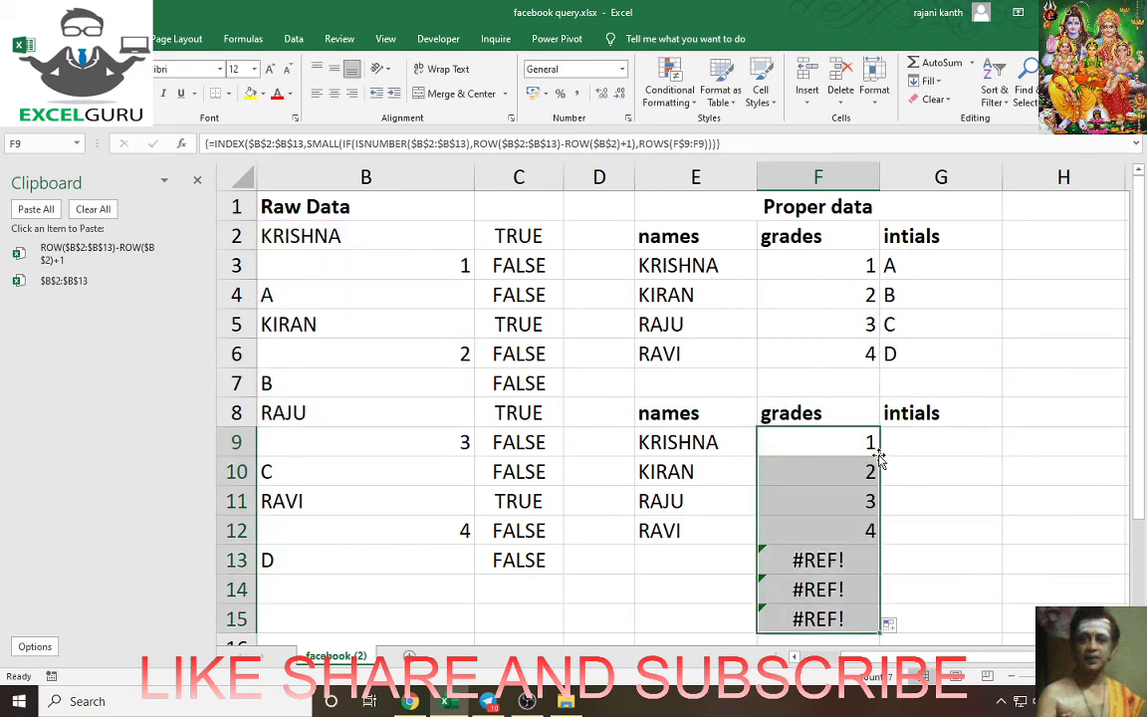
Wrap F9's grades formula in IFERROR(…,"") as an array formula and copy it down to F15.
click(841, 444)
double_click(841, 444)
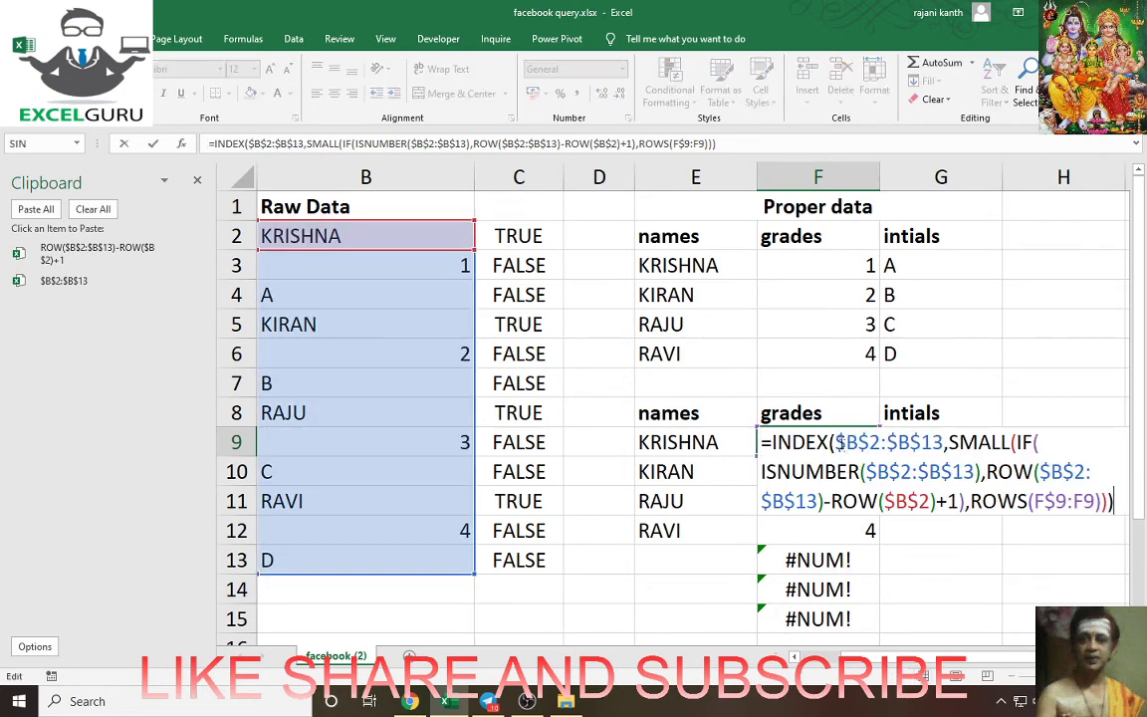
click(773, 442)
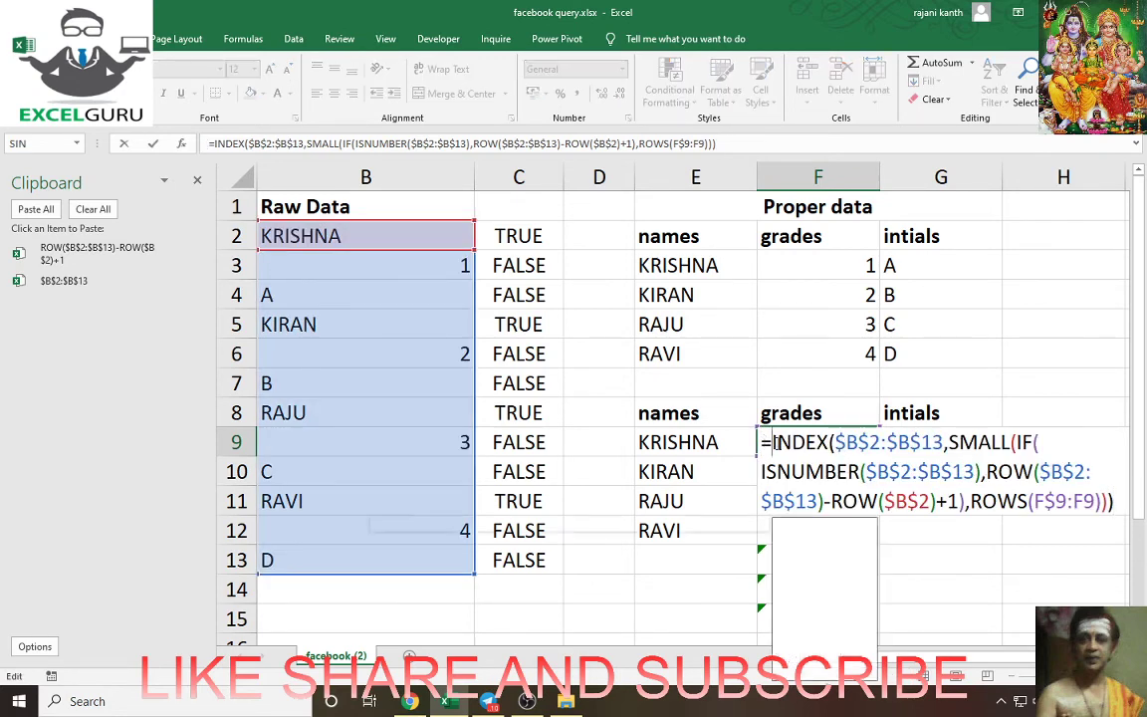
text(IFERROR()
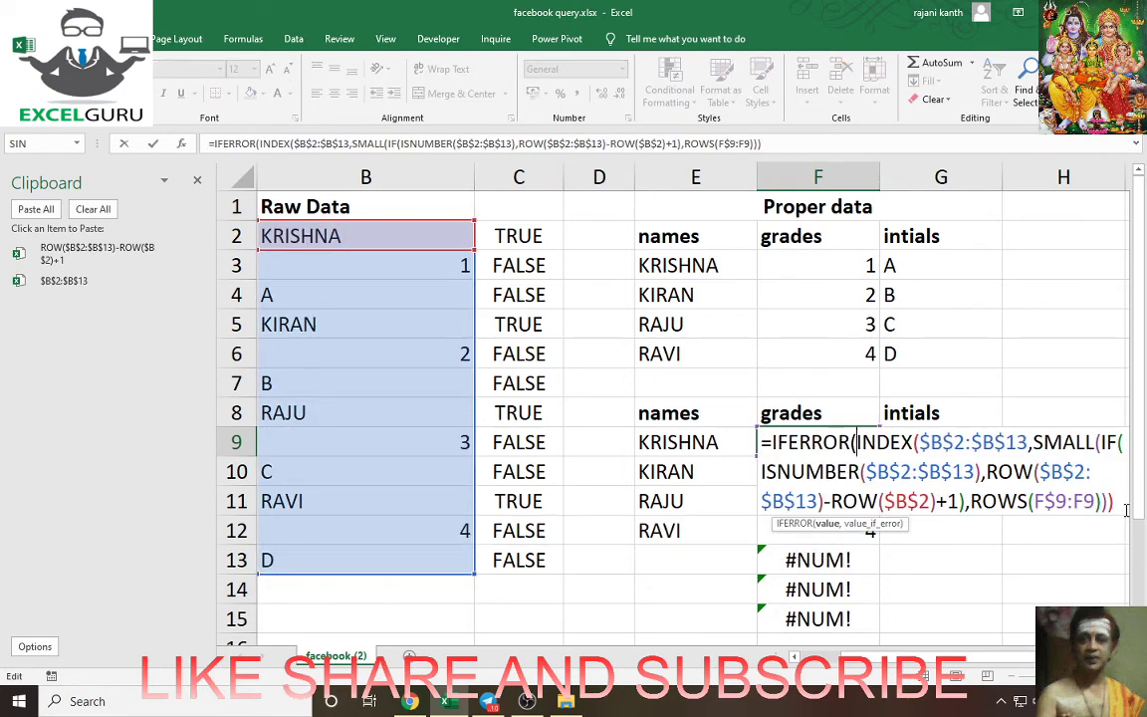
click(1115, 503)
text(,"")
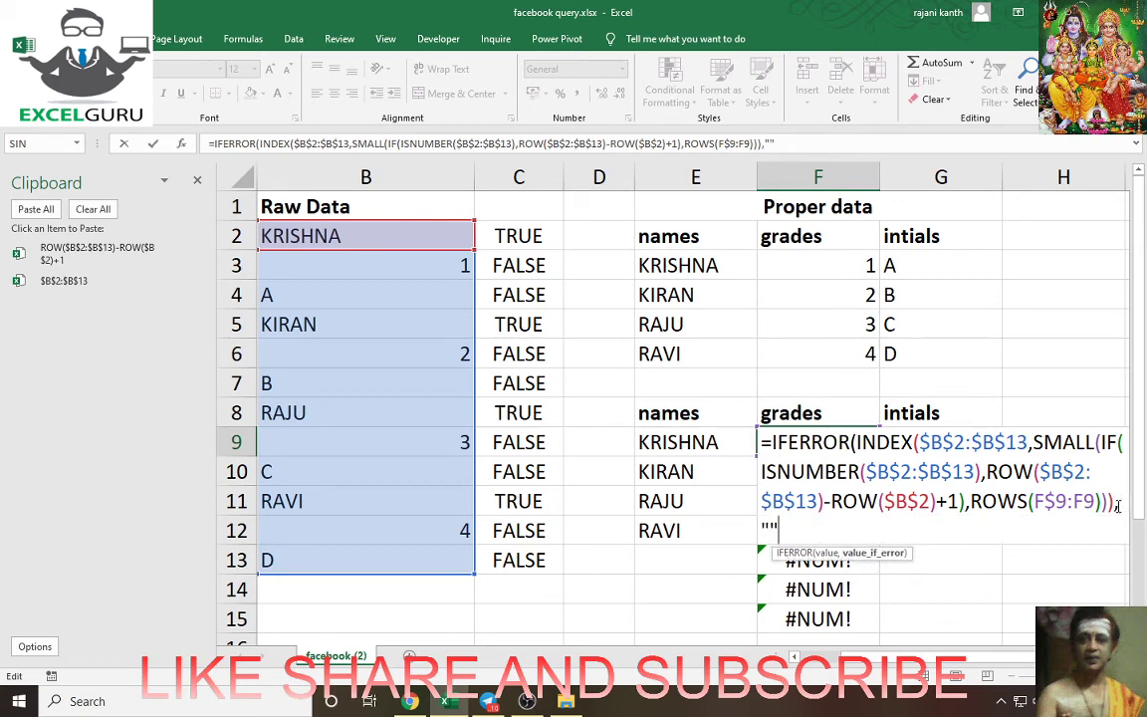
text())
key(ctrl+shift+Return)
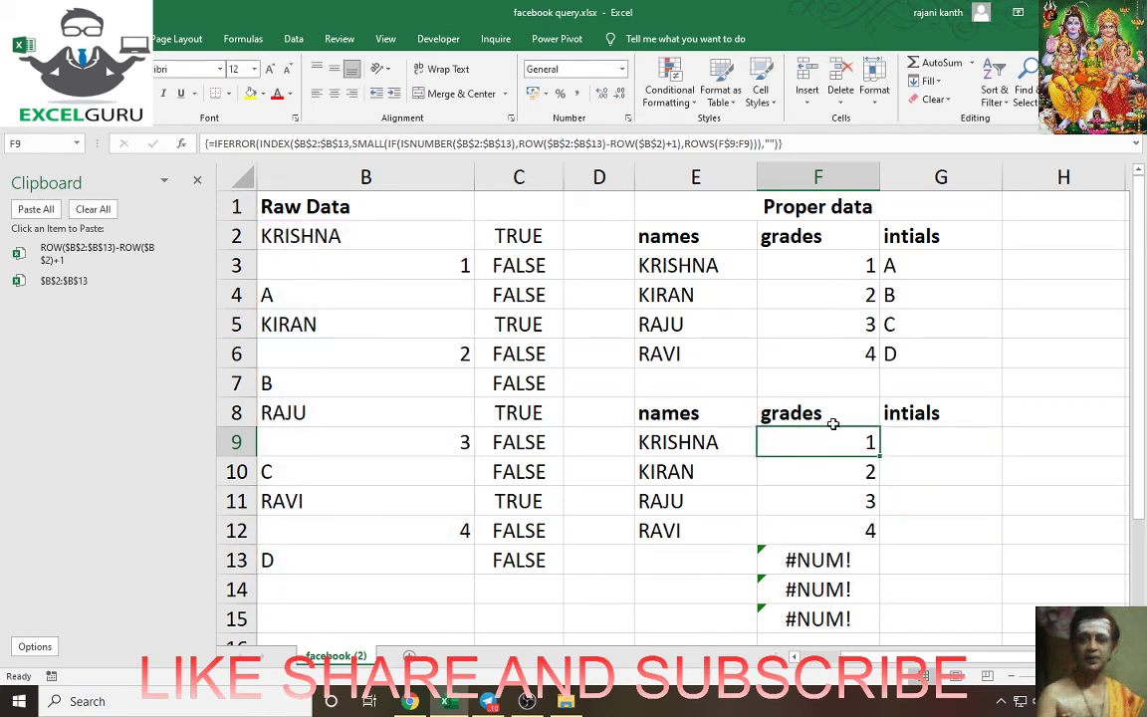
drag(880, 457, 880, 625)
click(913, 440)
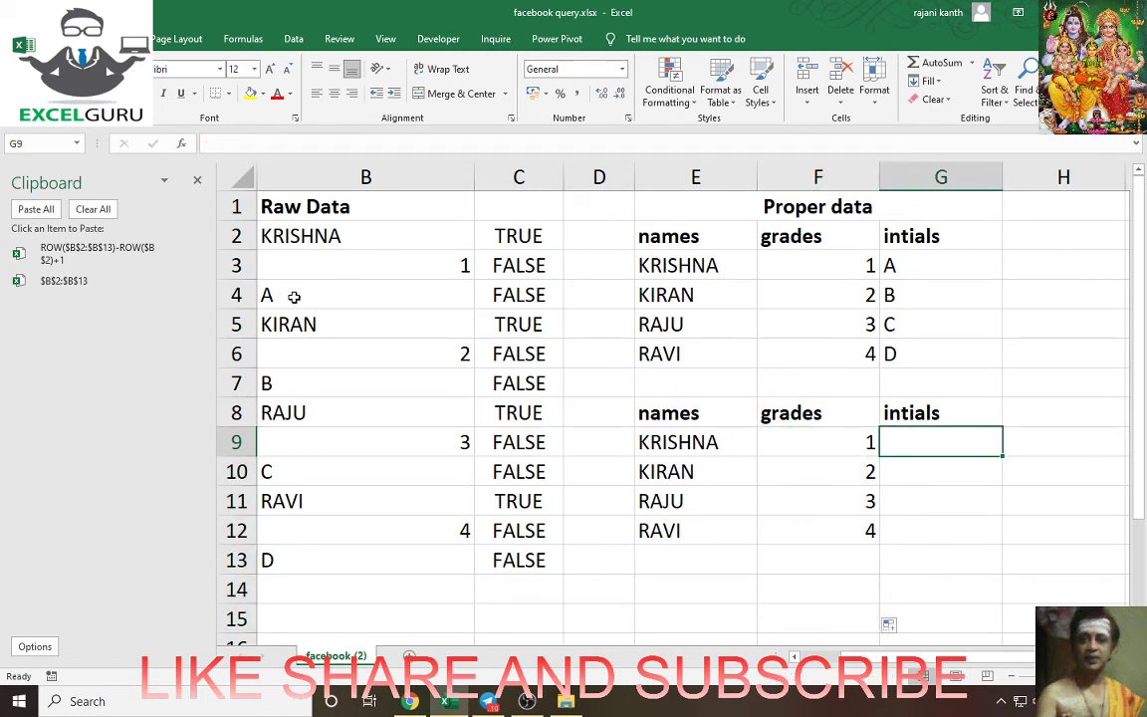
Enter =ROWS(G$9:G9)*3 in G9 and fill it down column G.
text(=r)
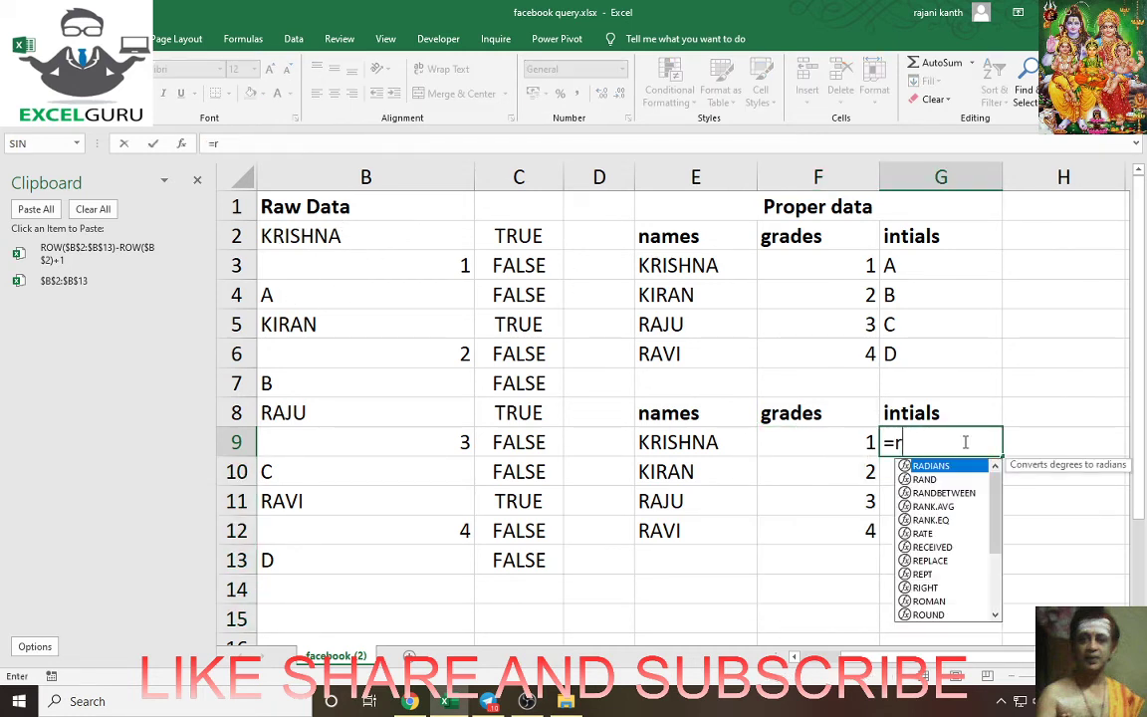
text(ows)
key(Tab)
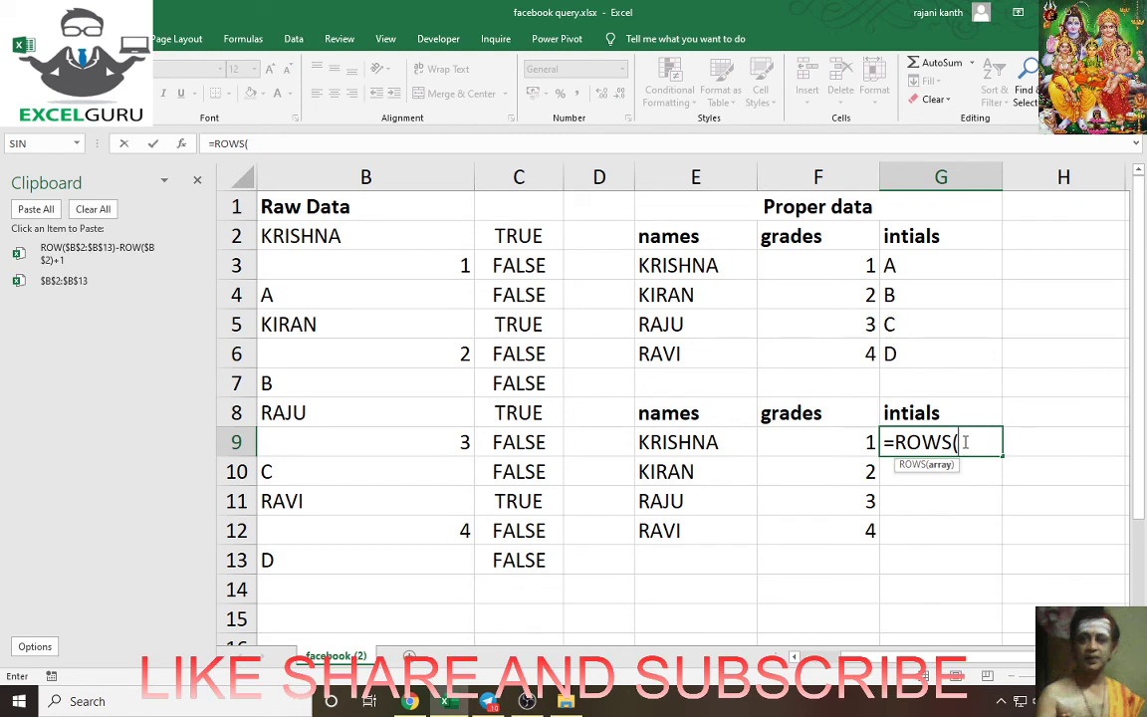
text(g)
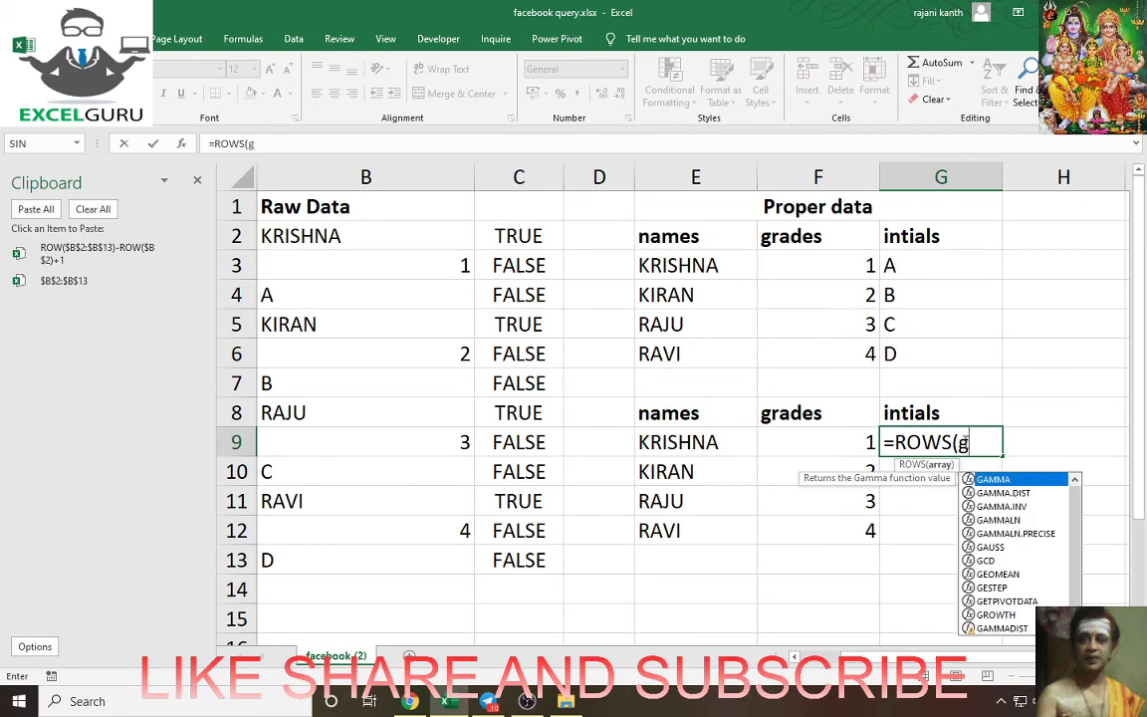
text($9:g9)
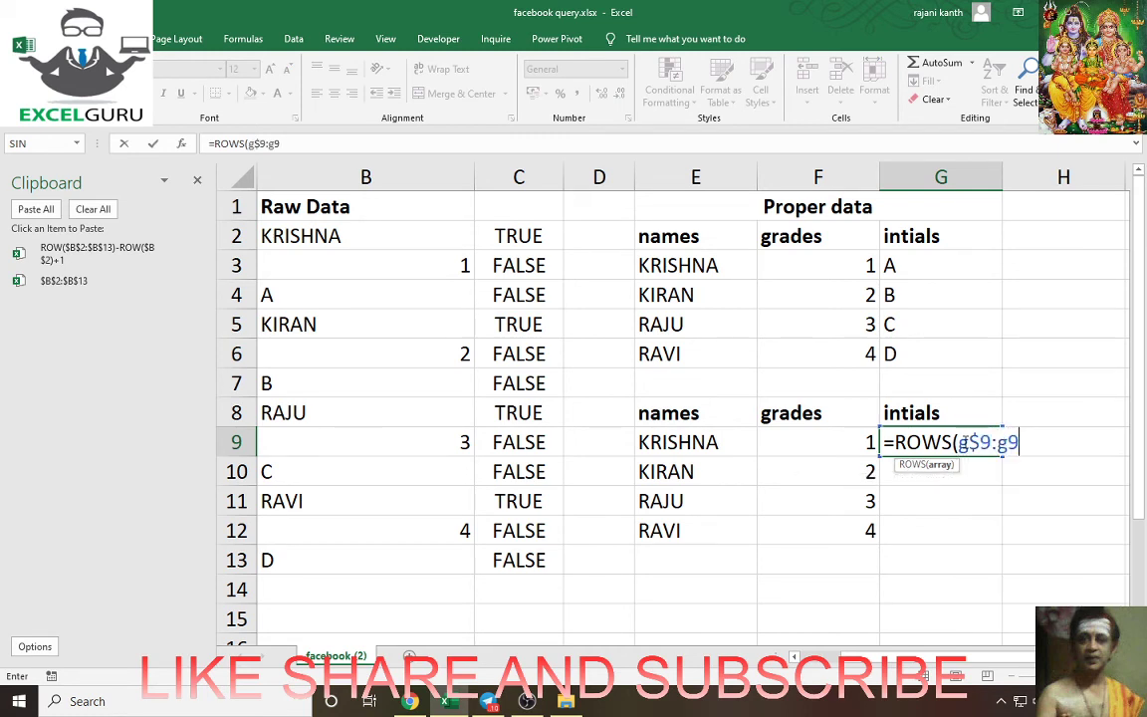
text()*3)
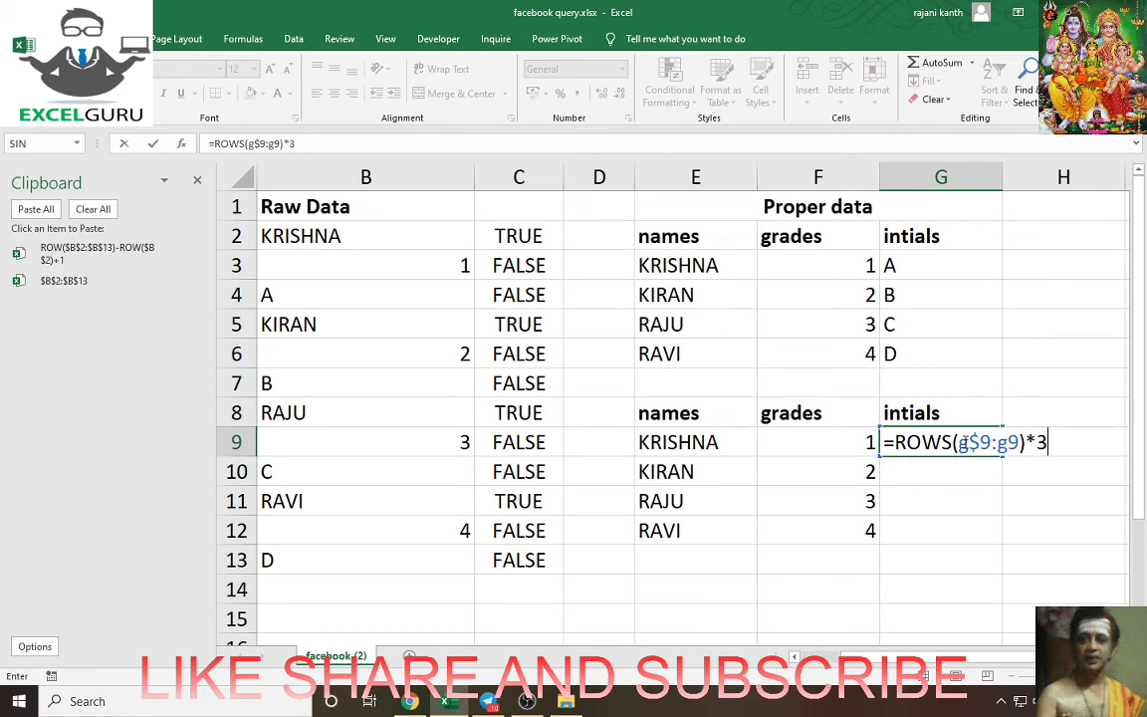
key(ctrl+Return)
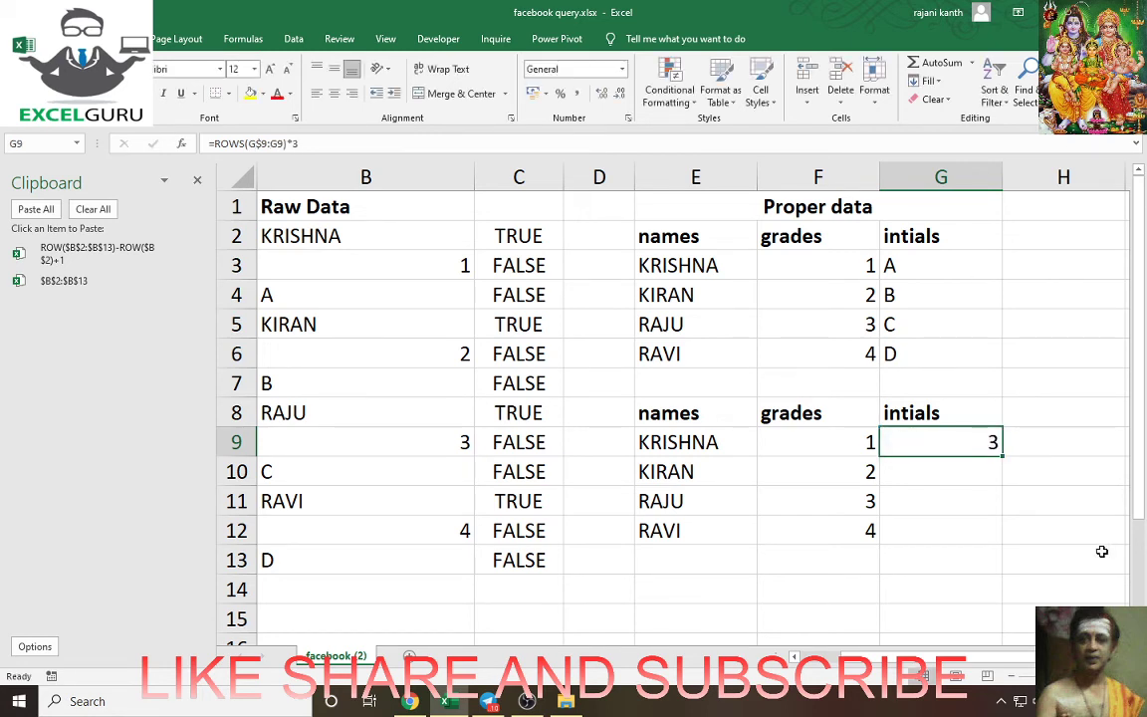
double_click(1003, 455)
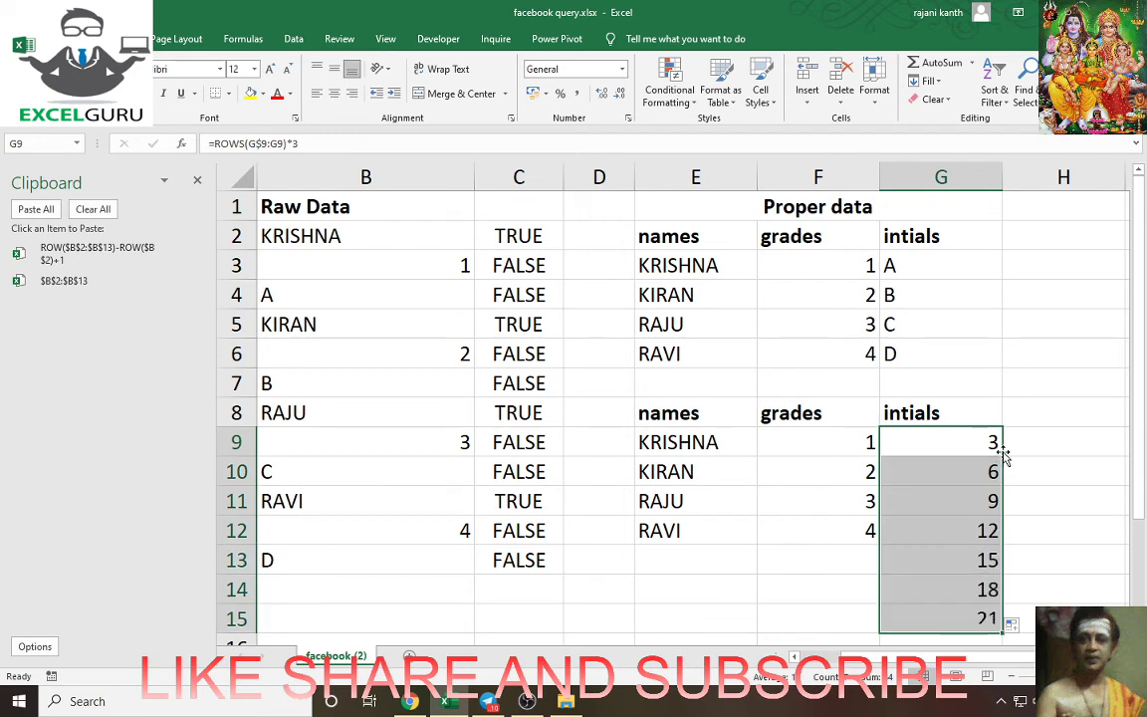
Remove the *3 multiplier from G9 and refill column G with the plain ROWS counter.
click(955, 445)
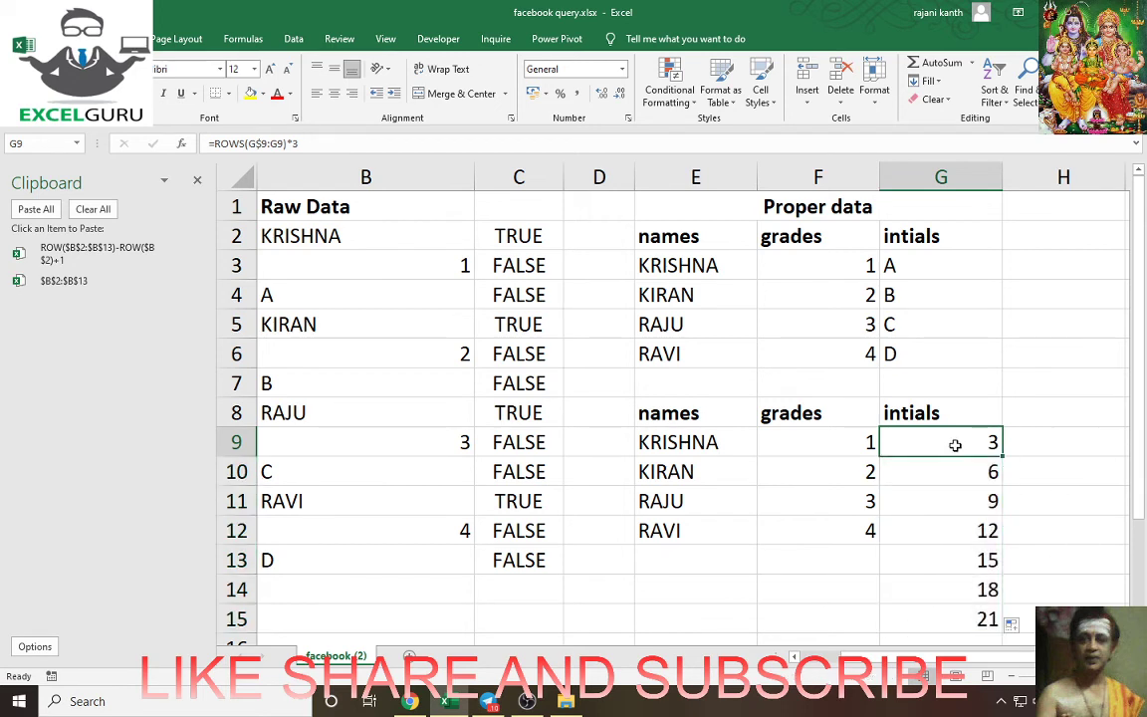
double_click(940, 439)
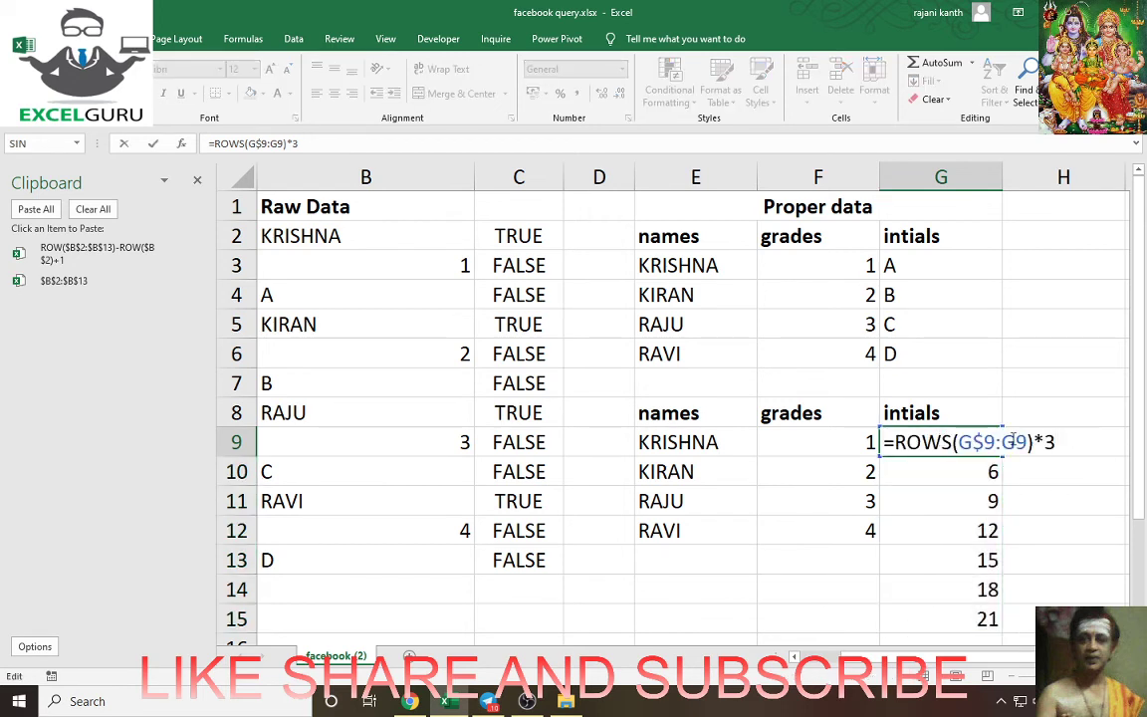
drag(1041, 442, 1070, 443)
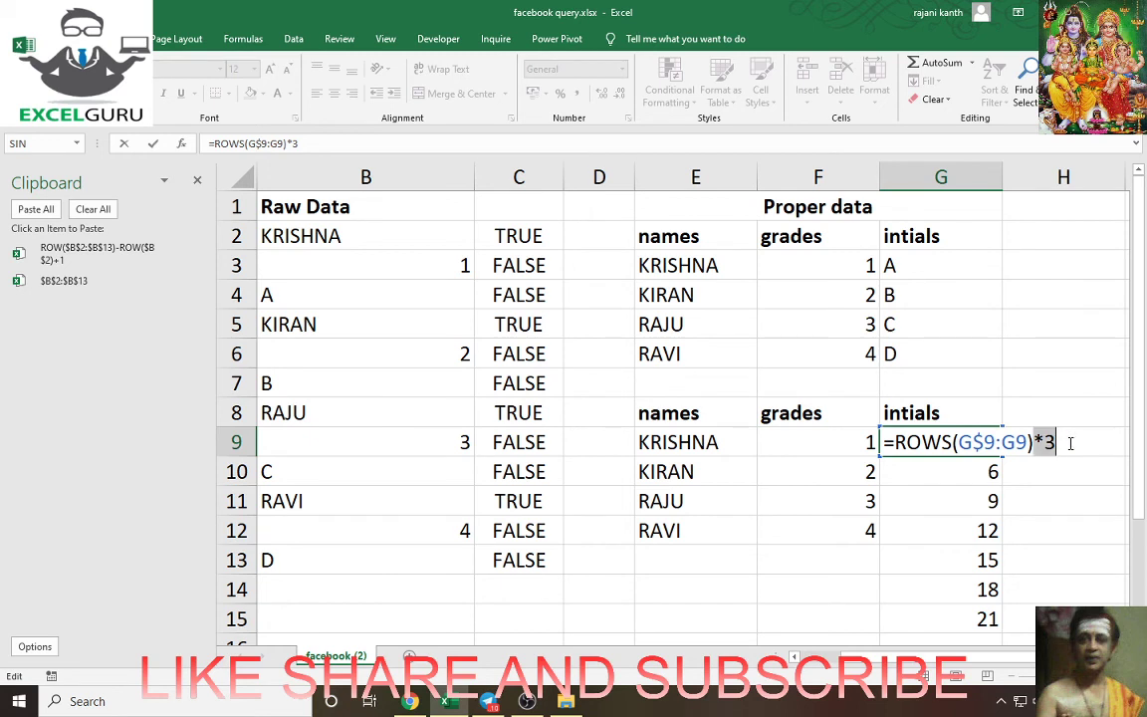
key(BackSpace)
key(ctrl+Return)
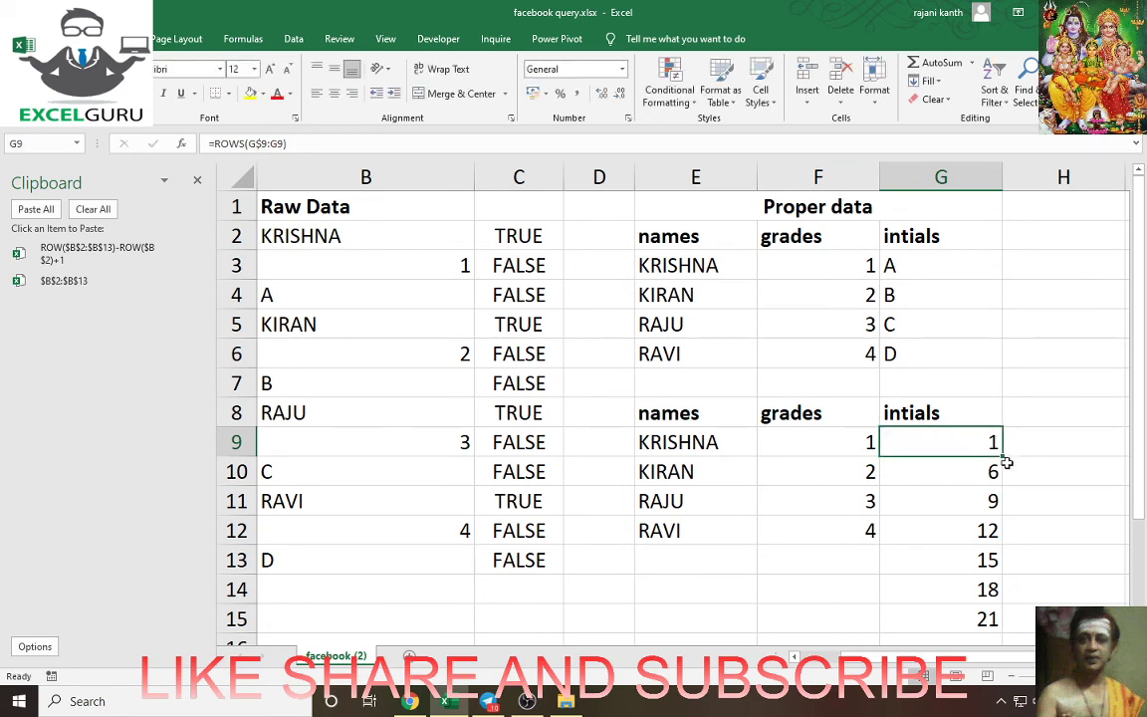
double_click(1002, 458)
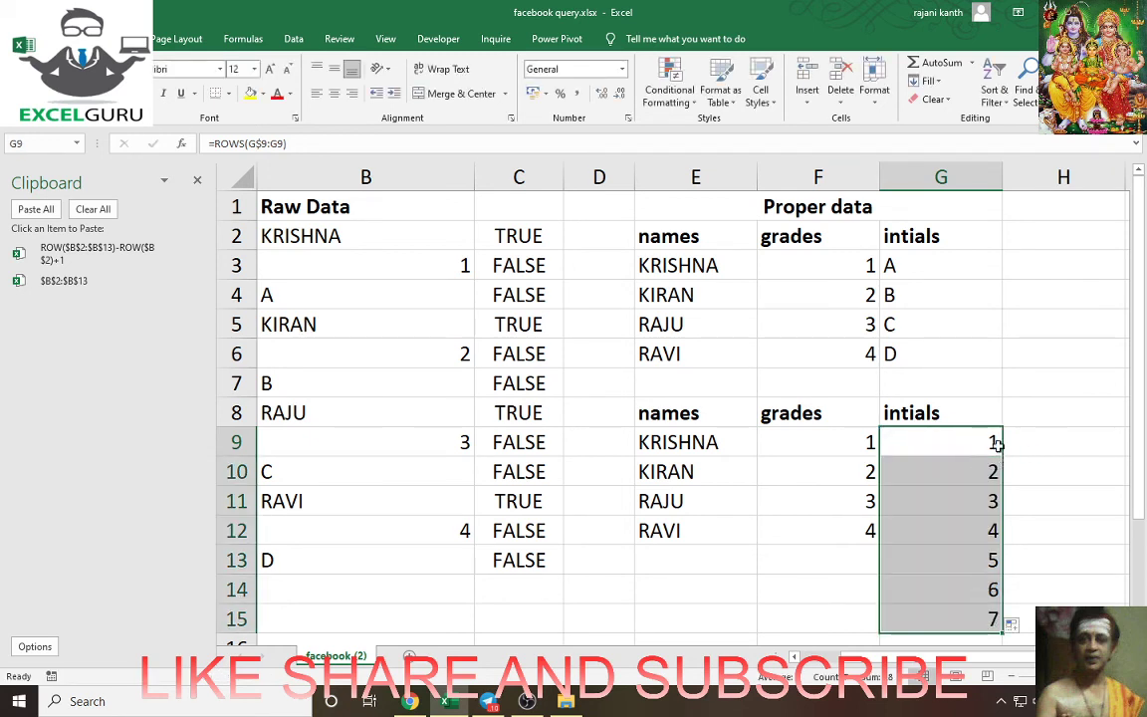
Restore *3 in G9 and refill column G, giving 3, 6, 9 up to 21.
click(993, 442)
double_click(994, 442)
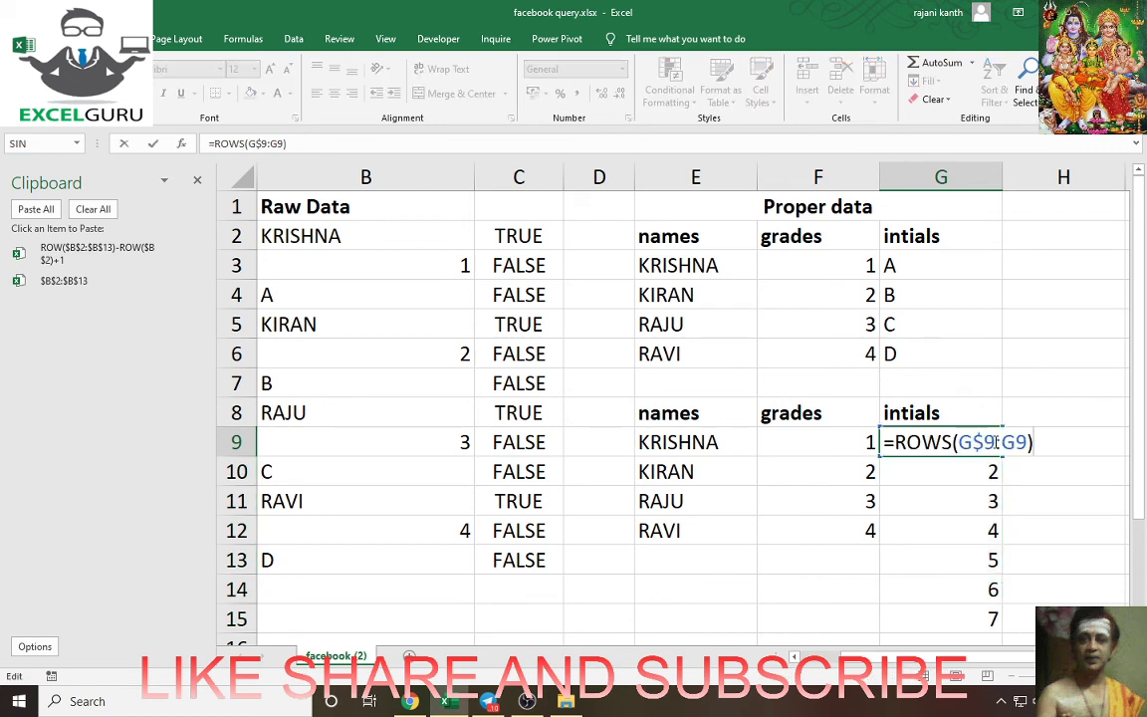
text(*3)
key(ctrl+Return)
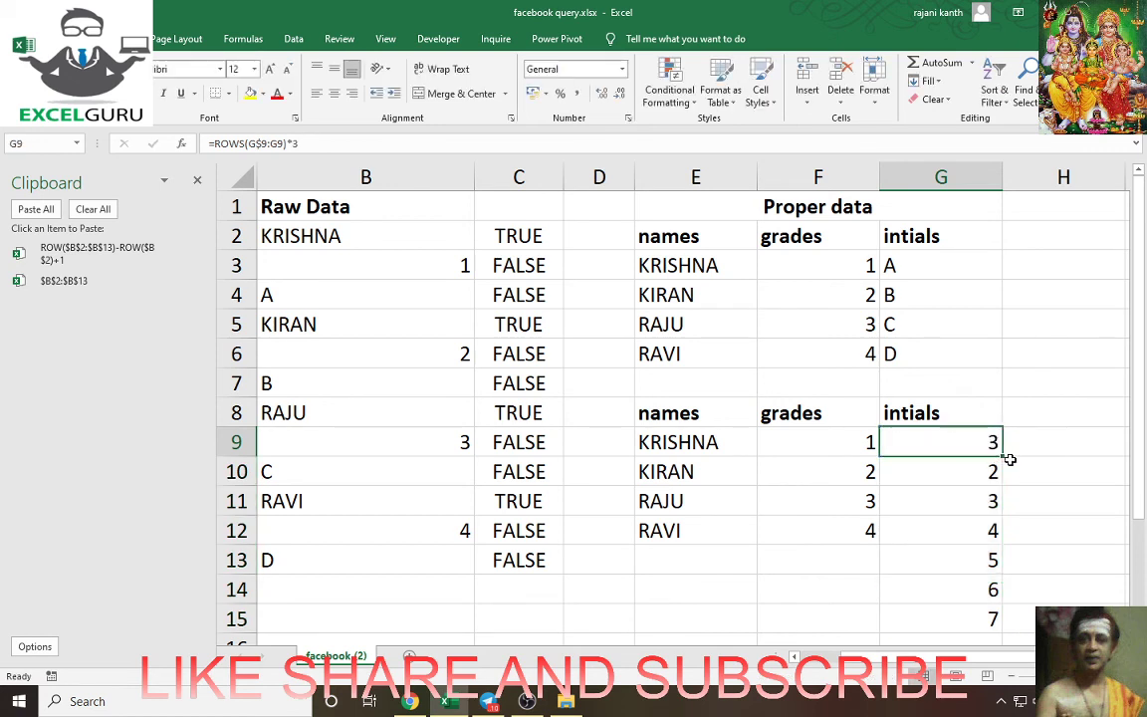
double_click(1003, 454)
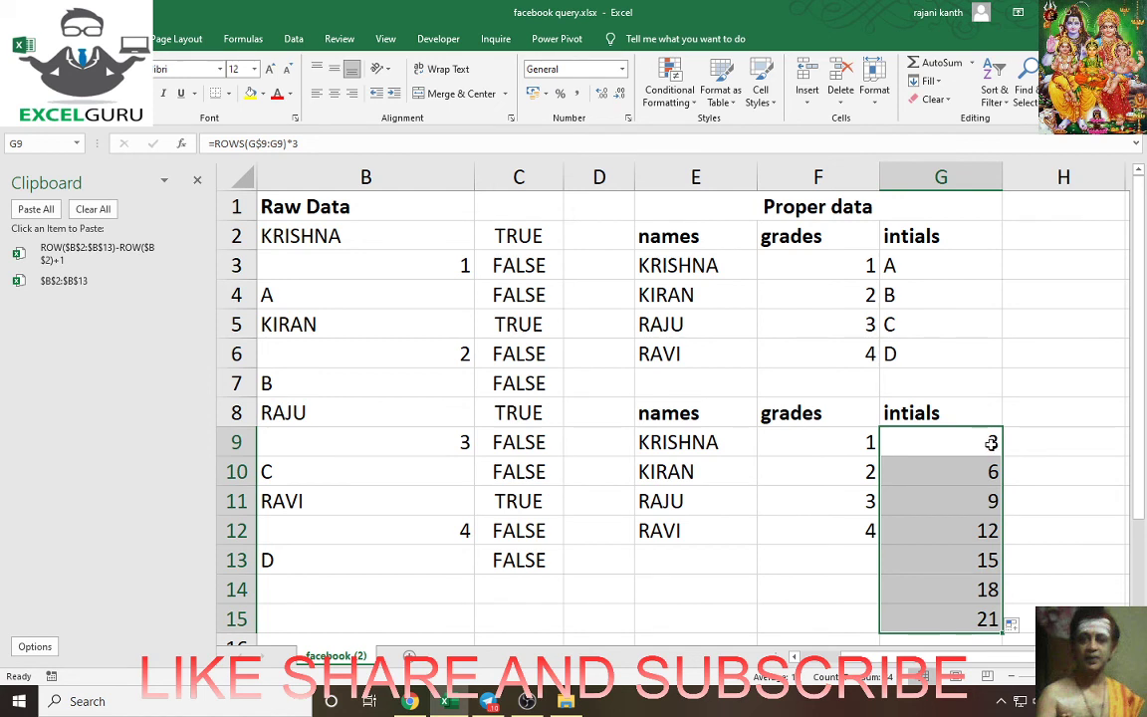
click(992, 442)
double_click(992, 442)
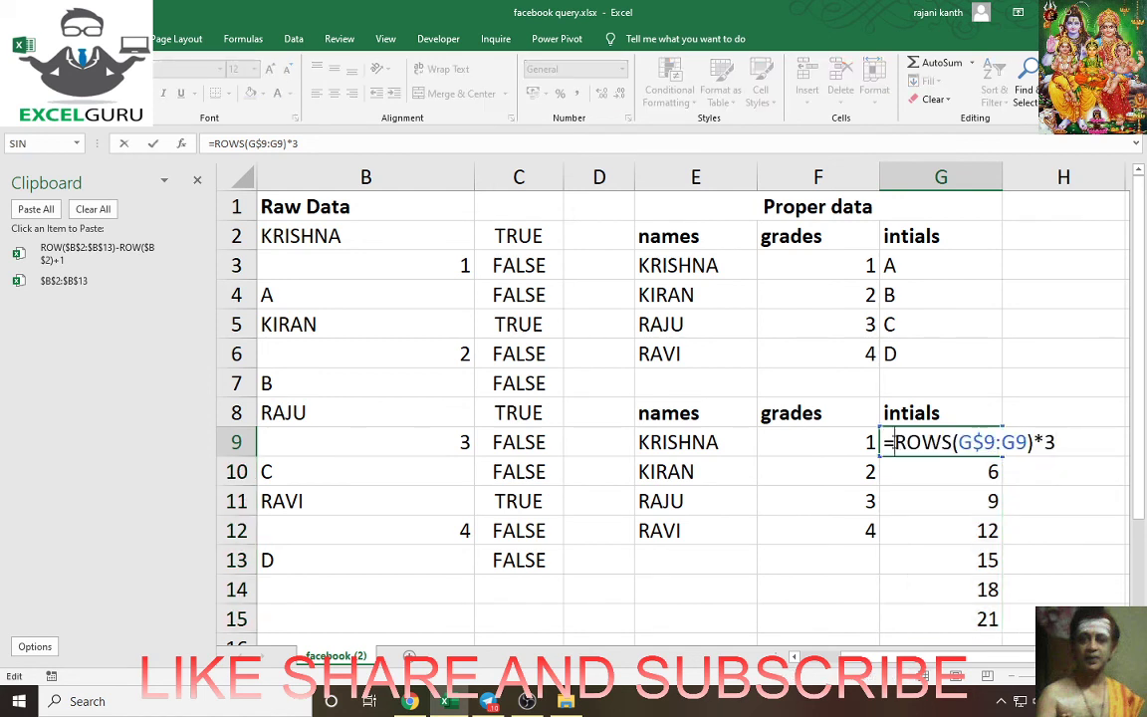
Wrap G9's counter in INDEX($B$2:$B$13,…) so G9 shows A, and fill down column G.
text(inde)
key(Tab)
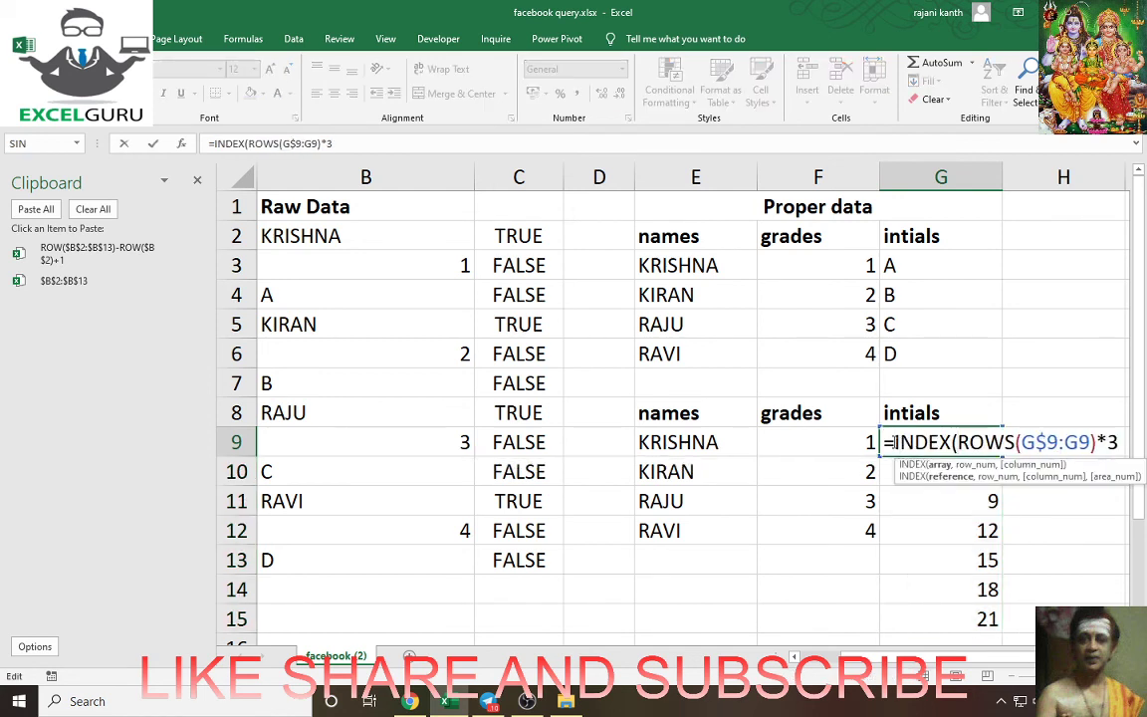
click(62, 281)
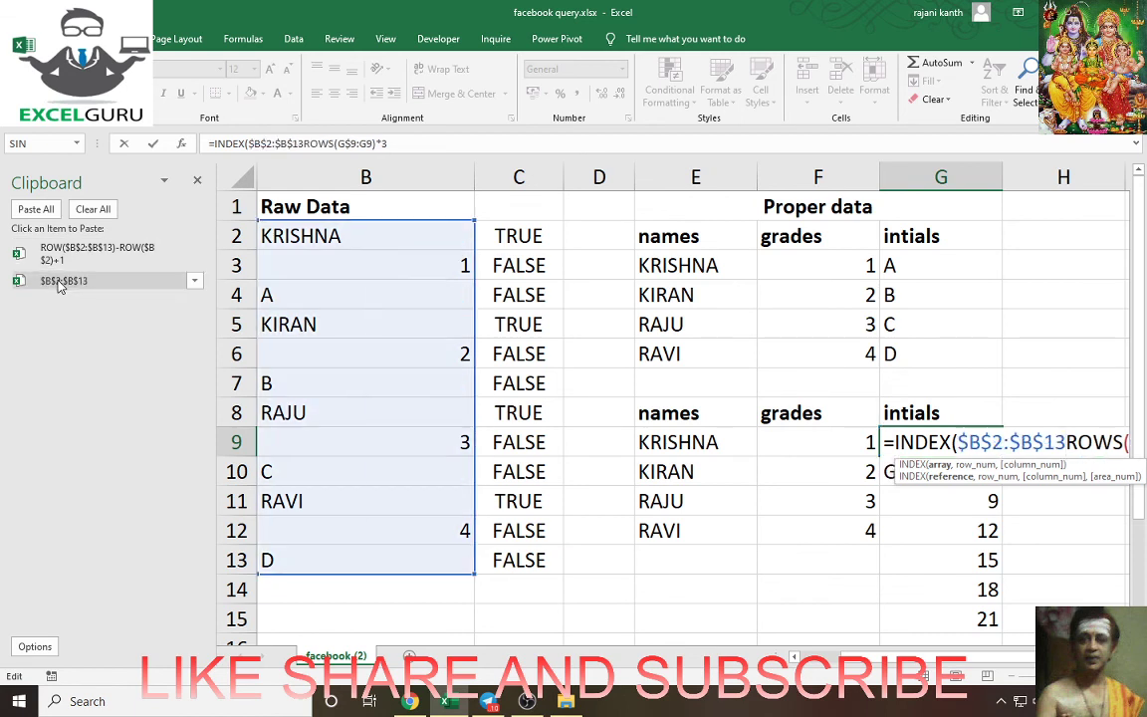
text(,)
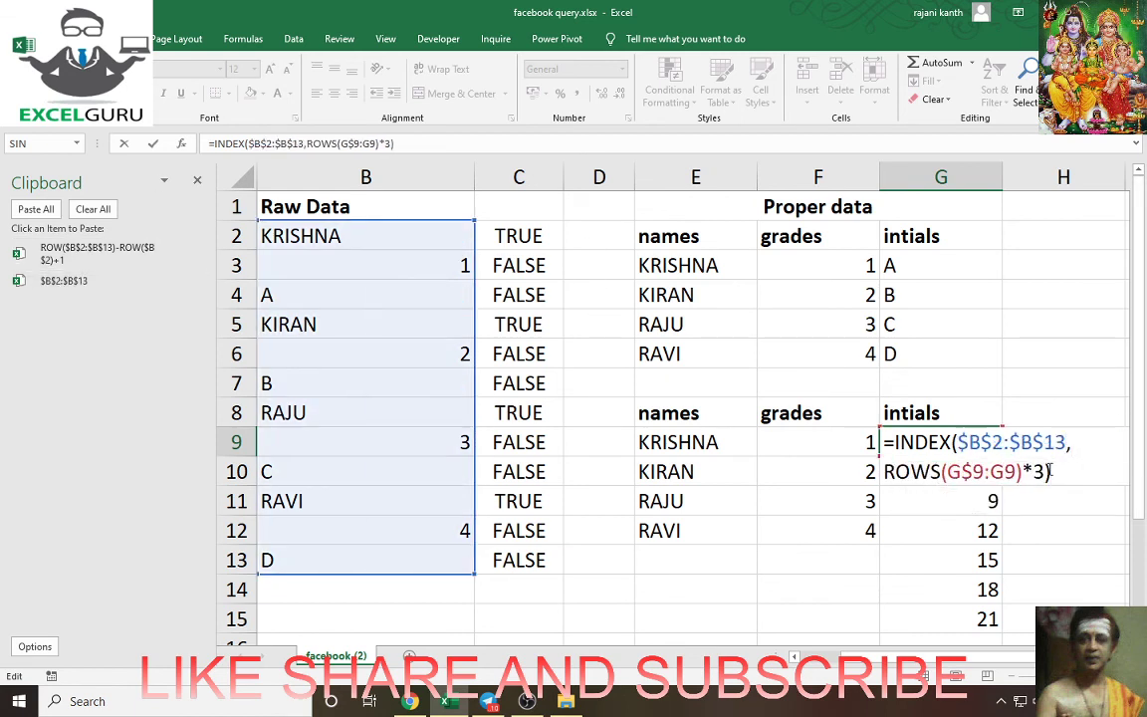
key(ctrl+Return)
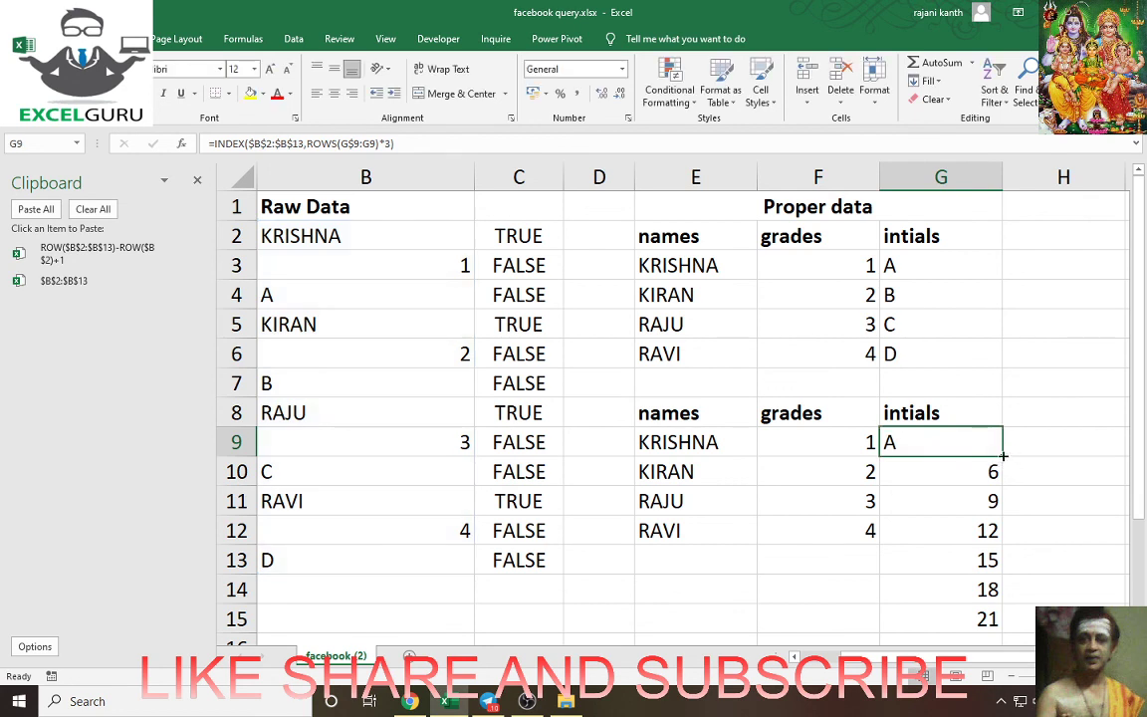
double_click(1004, 456)
Wrap G9 in IFERROR(…,"") as an array formula and copy it down to G15.
click(918, 440)
double_click(918, 433)
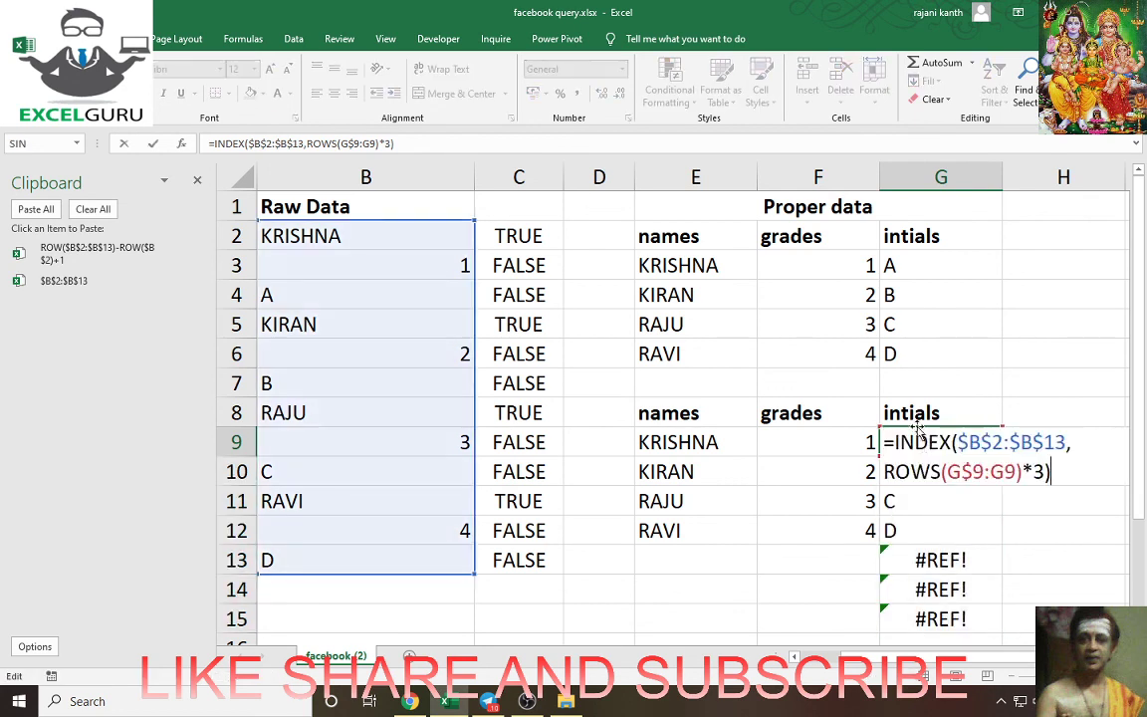
key(ctrl+Home)
key(Right)
text(IFERROR()
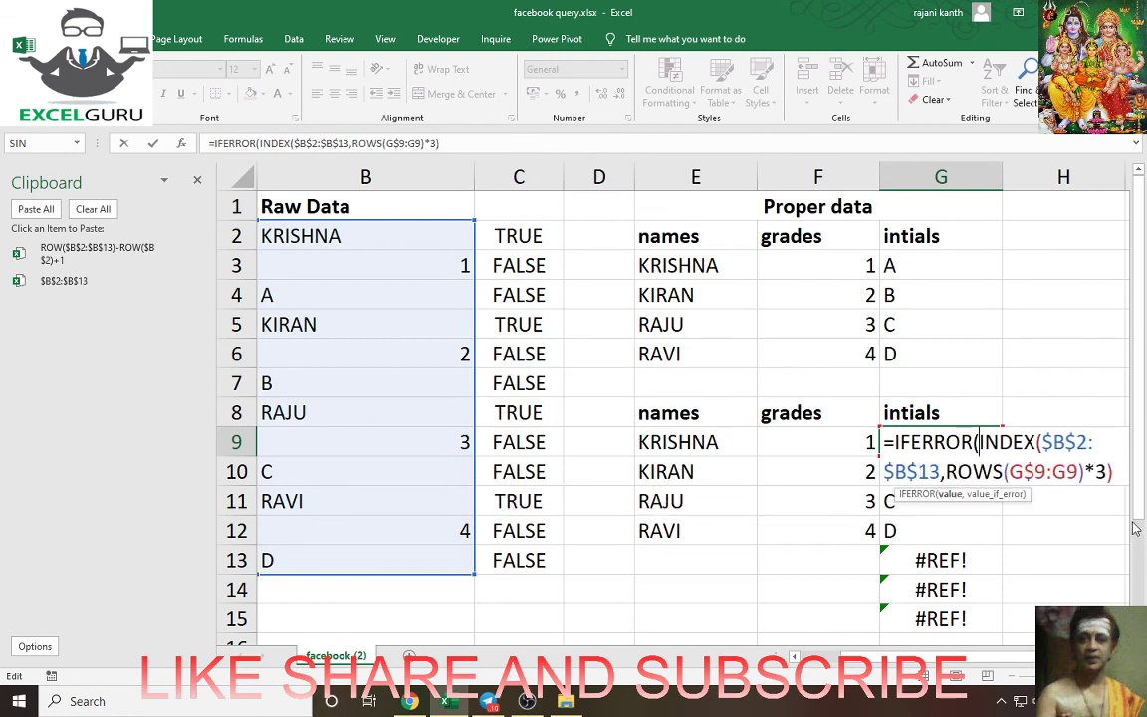
text(,)
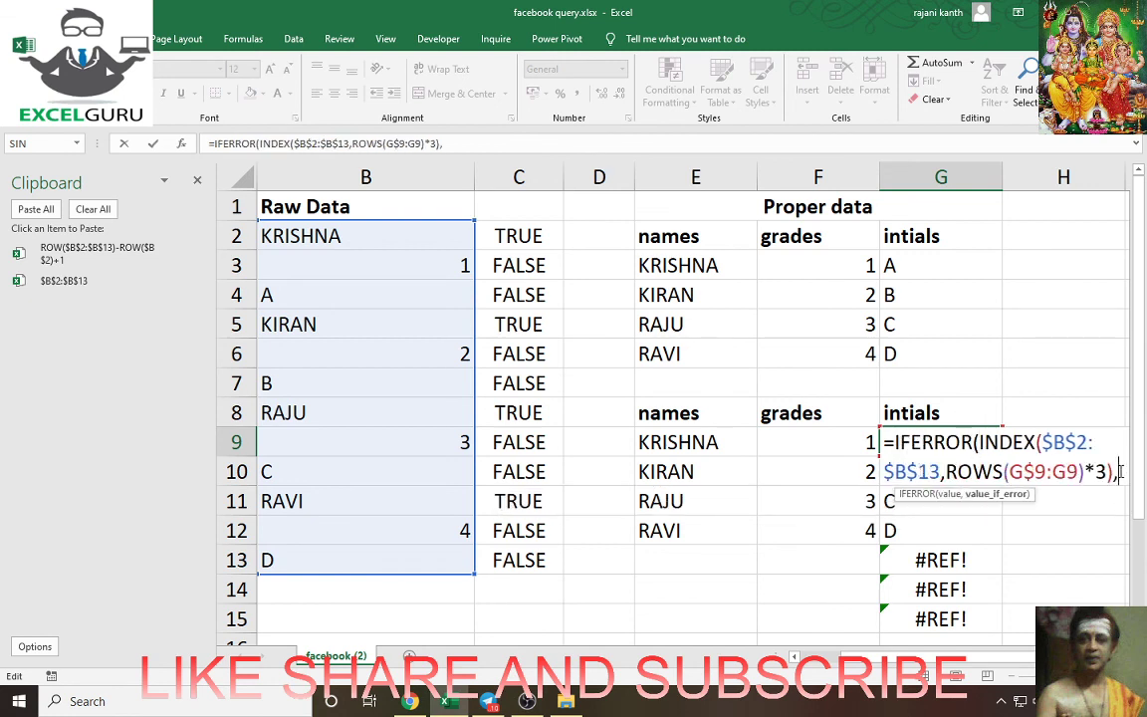
text(""))
key(ctrl+shift+Return)
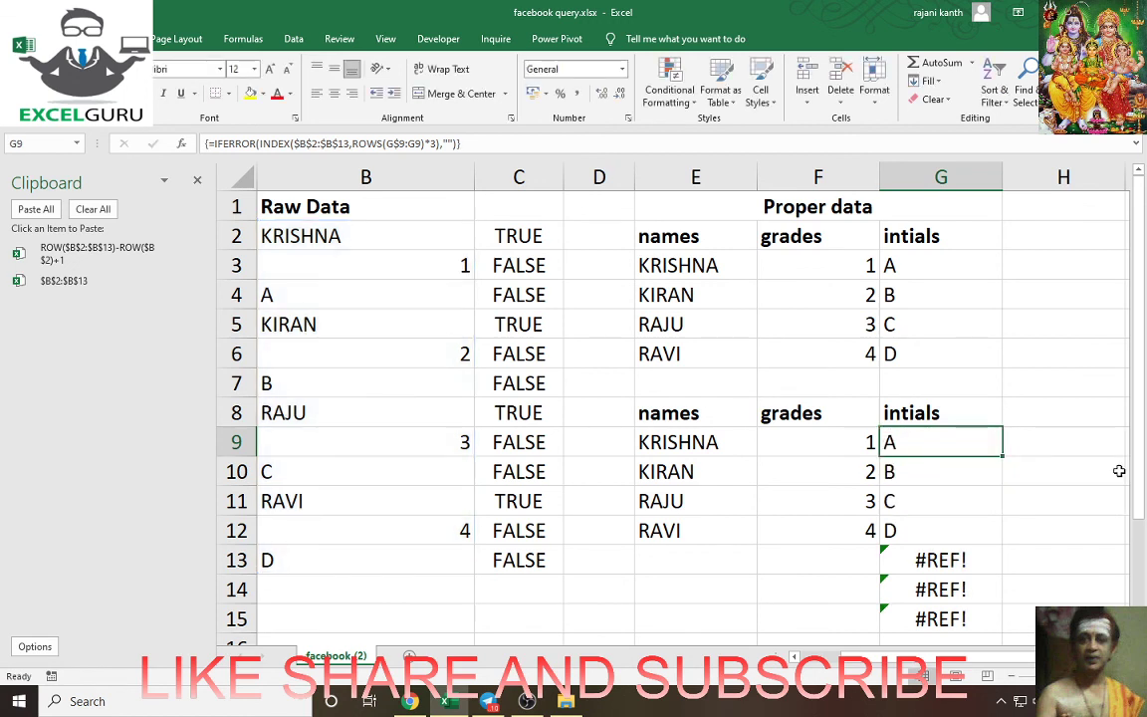
drag(1001, 455, 1001, 622)
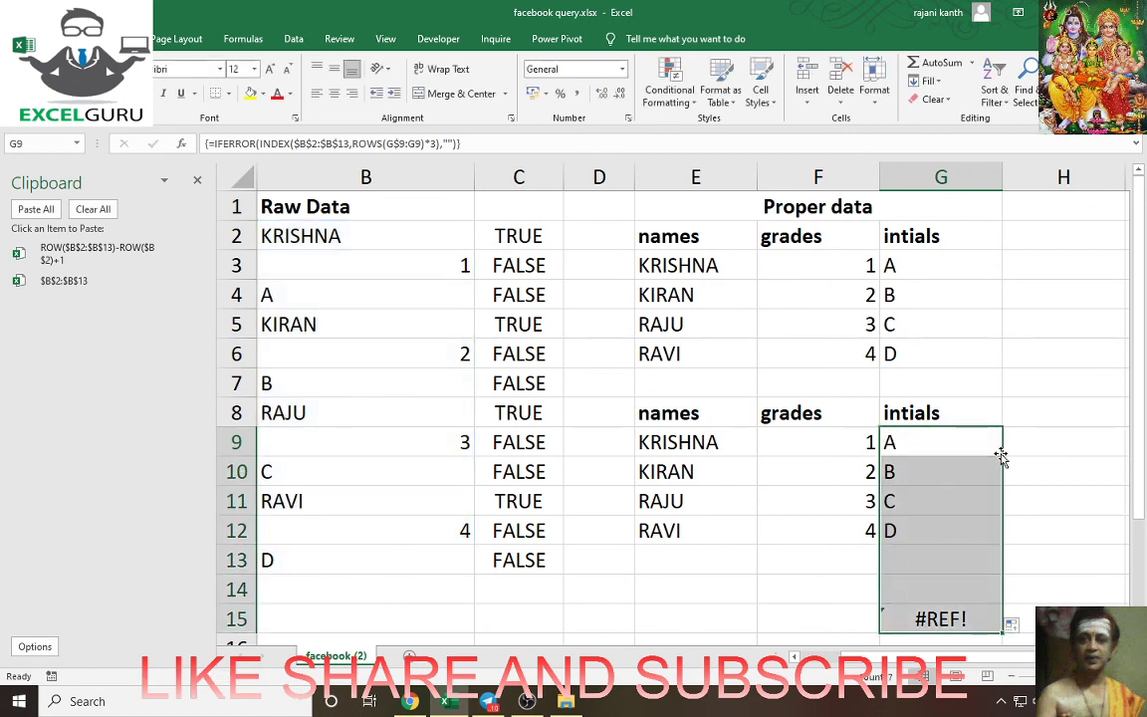